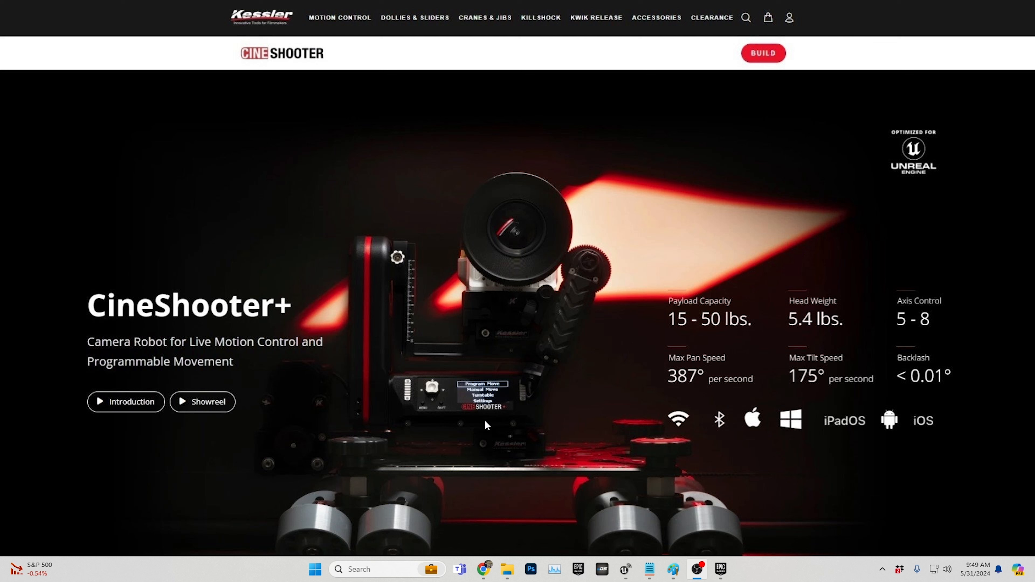
- Switch to the Epic Games Launcher and launch Unreal Engine 5.3.2 from the installed engine versions
{"action": "left_click", "coordinate": [483, 401]}
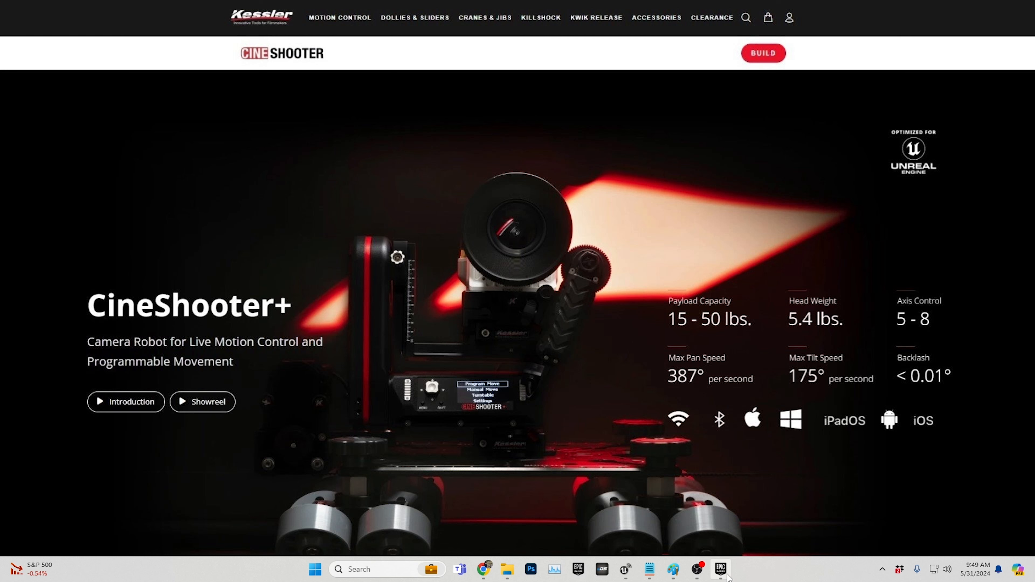
{"action": "left_click", "coordinate": [719, 570]}
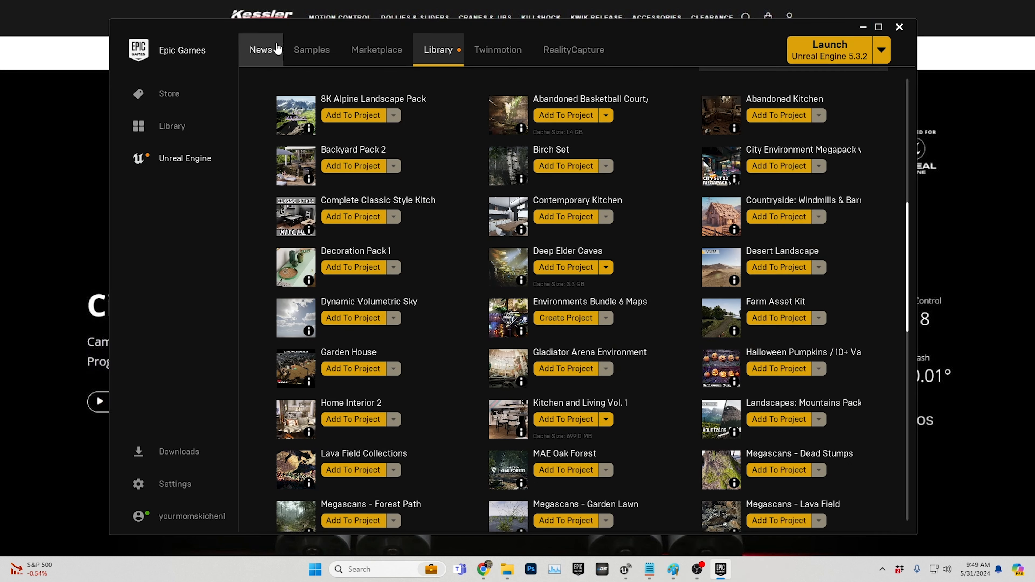
{"action": "left_click_drag", "start_coordinate": [650, 33], "coordinate": [639, 34]}
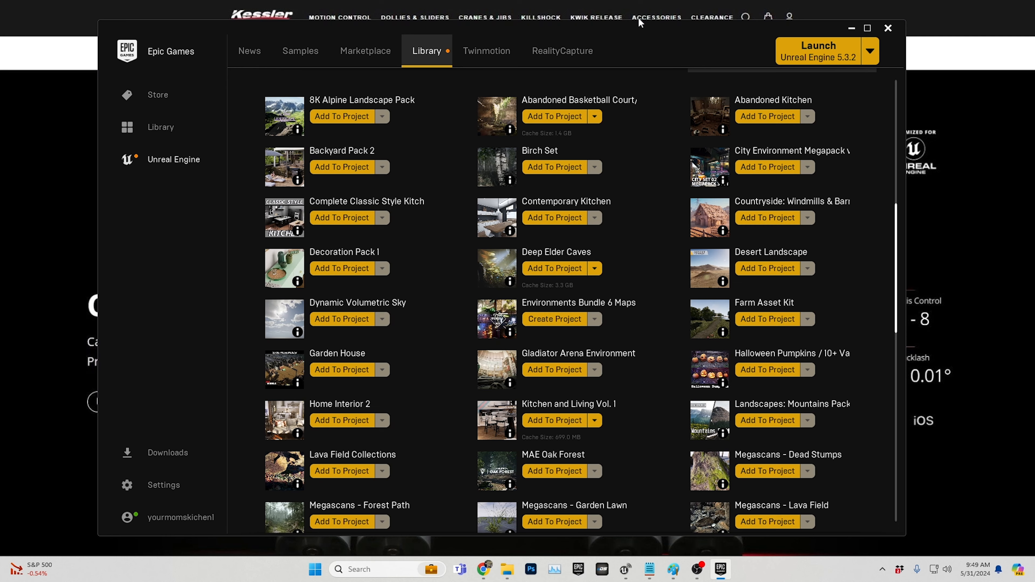
{"action": "scroll", "coordinate": [467, 326], "scroll_direction": "up", "scroll_amount": 6}
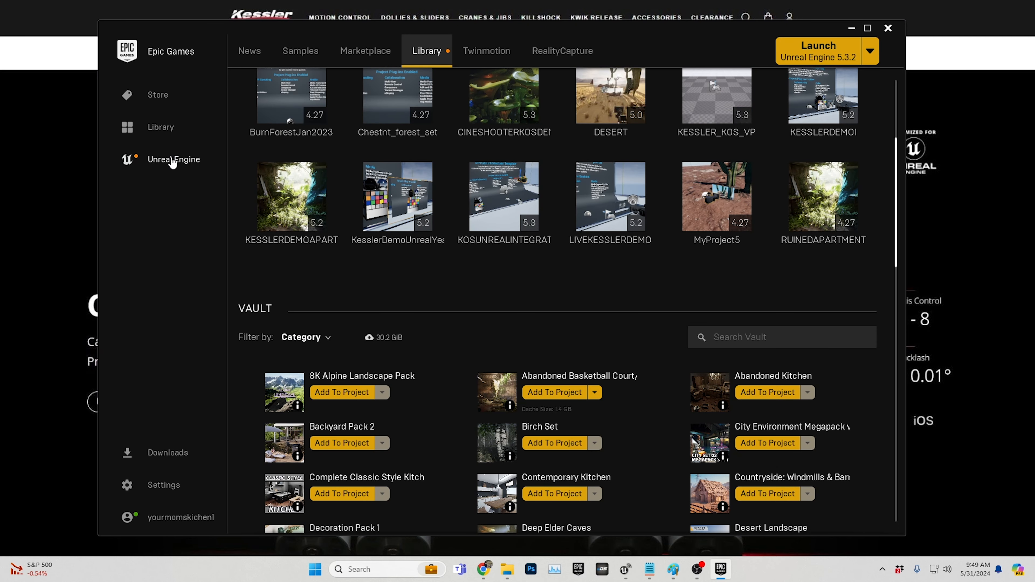
{"action": "left_click", "coordinate": [255, 65]}
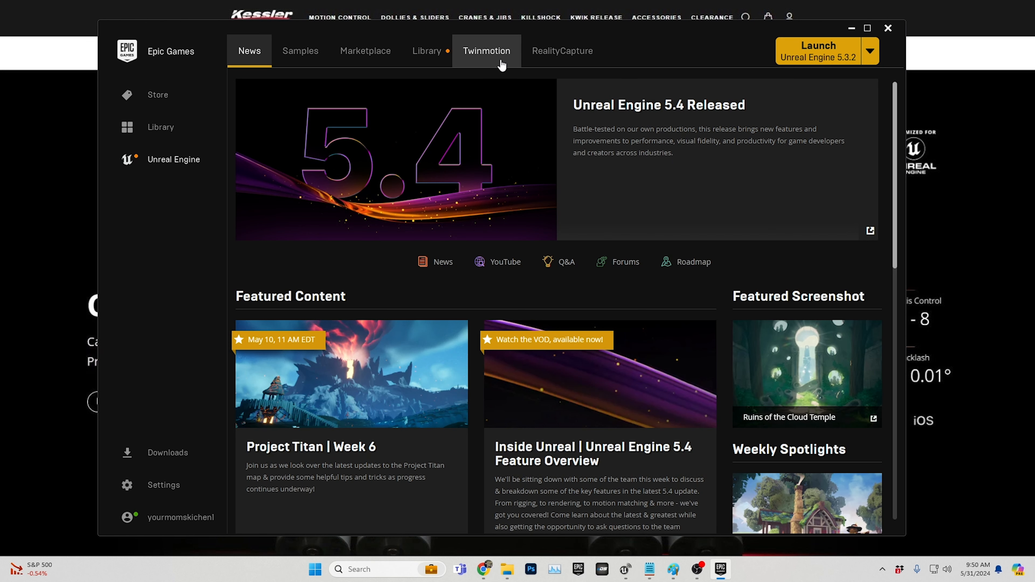
{"action": "left_click", "coordinate": [412, 57]}
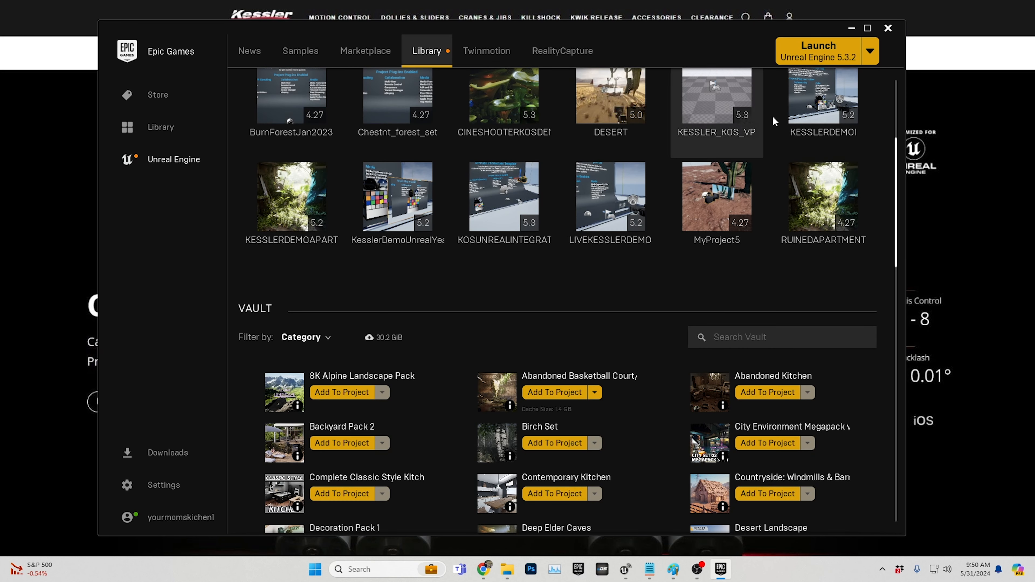
{"action": "scroll", "coordinate": [509, 167], "scroll_direction": "up", "scroll_amount": 5}
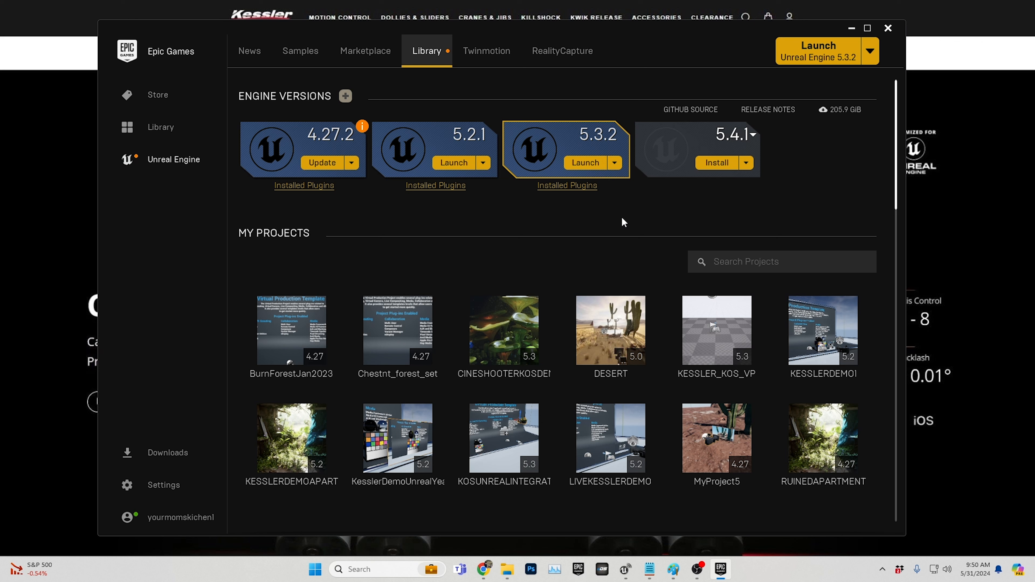
{"action": "left_click", "coordinate": [594, 163]}
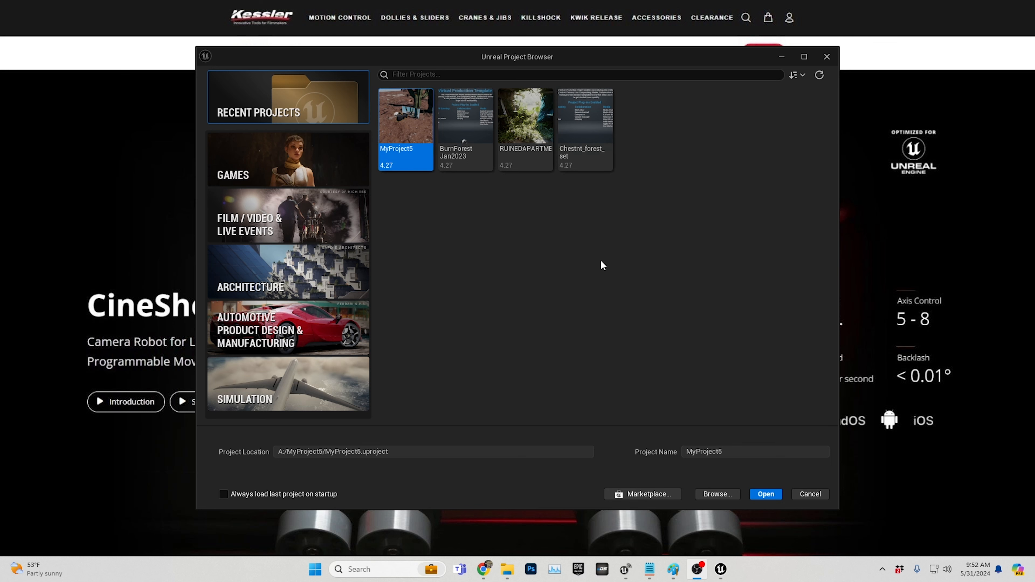
- Choose the Virtual Production template from the Film / Video & Live Events category and select the project name for replacement
{"action": "left_click", "coordinate": [257, 231]}
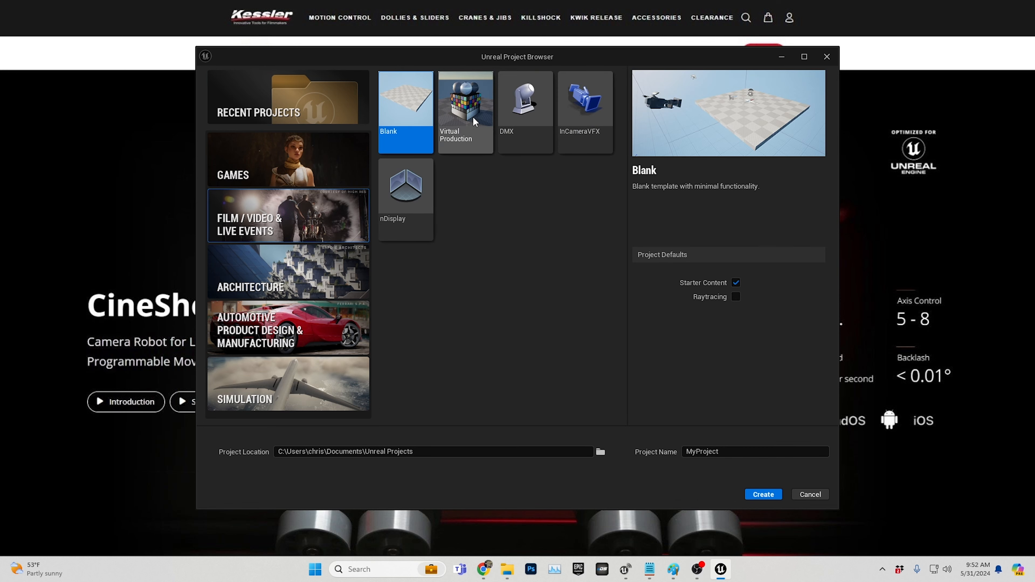
{"action": "left_click", "coordinate": [474, 121]}
{"action": "double_click", "coordinate": [730, 450]}
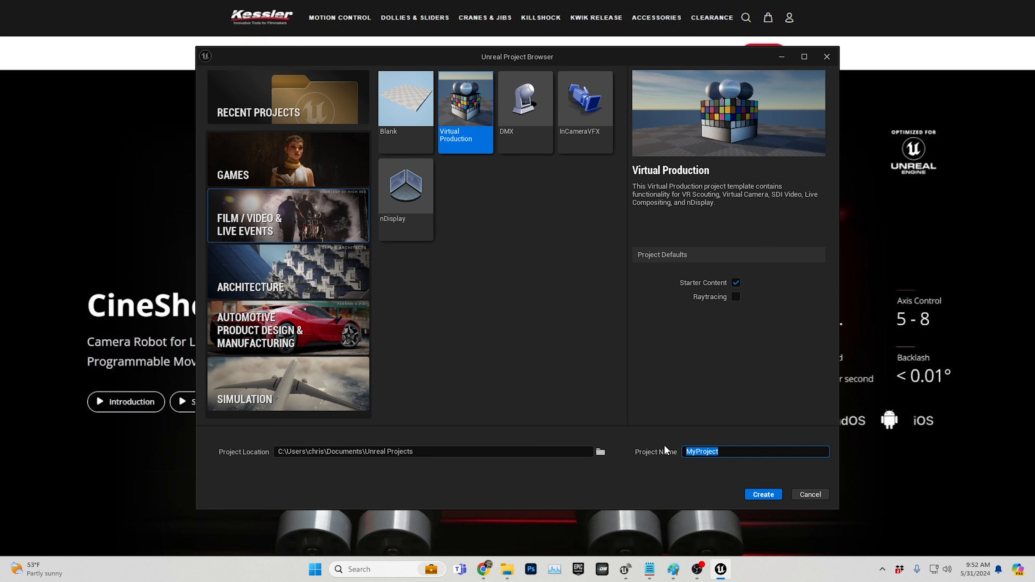
{"action": "type", "text": "cINESHOOT"}
{"action": "key", "text": "BackSpace"}
{"action": "key", "text": "BackSpace"}
{"action": "key", "text": "BackSpace"}
{"action": "key", "text": "BackSpace"}
{"action": "key", "text": "BackSpace"}
{"action": "key", "text": "BackSpace"}
{"action": "key", "text": "BackSpace"}
{"action": "key", "text": "BackSpace"}
{"action": "key", "text": "BackSpace"}
- Name the project CINESHOOTERKOSUNREAL and create it
{"action": "type", "text": "CINESHOOTERKOSUNREAL"}
{"action": "left_click", "coordinate": [761, 497]}
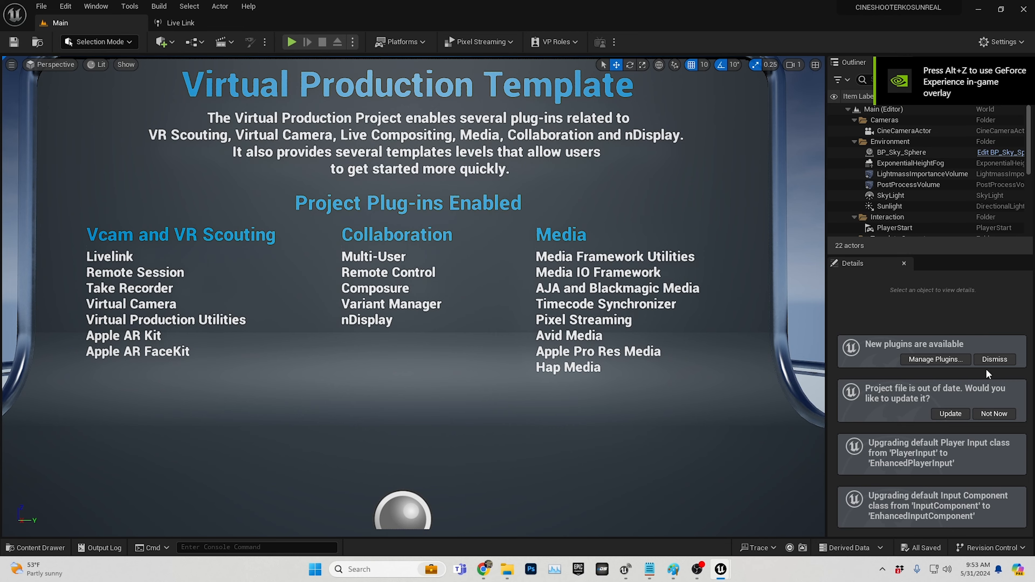
- Dismiss the new plugins notification and decline the project file update
{"action": "left_click", "coordinate": [993, 359]}
{"action": "left_click", "coordinate": [993, 414]}
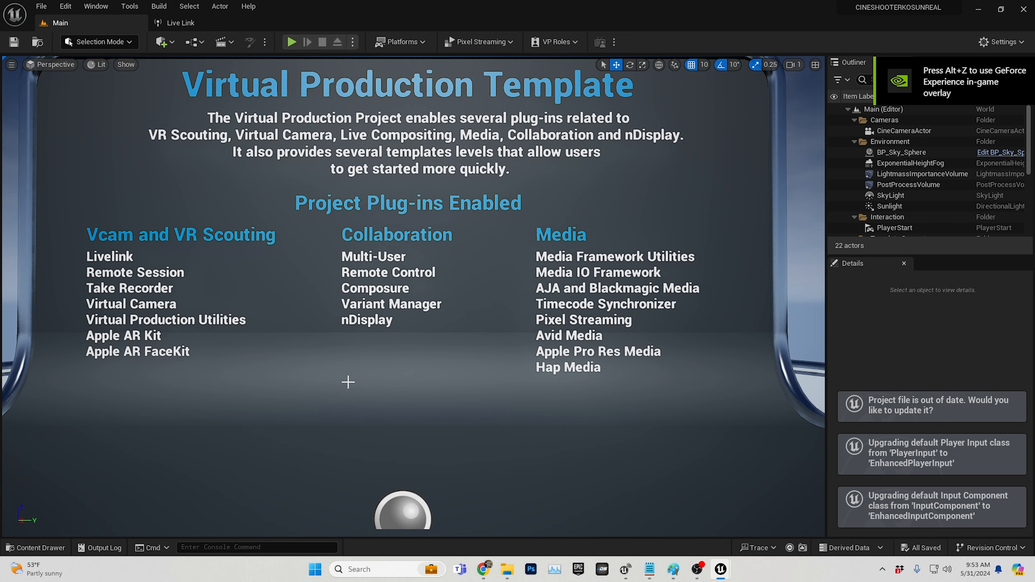
{"action": "scroll", "coordinate": [348, 382], "scroll_direction": "down", "scroll_amount": 10}
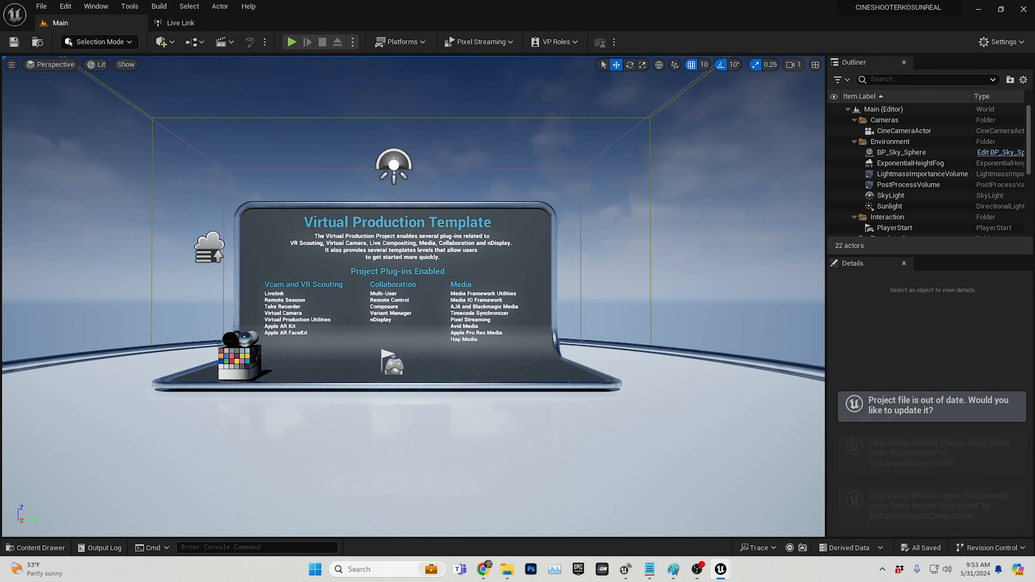
{"action": "right_click_drag", "start_coordinate": [413, 296], "coordinate": [440, 318]}
{"action": "scroll", "coordinate": [451, 449], "scroll_direction": "down", "scroll_amount": 6}
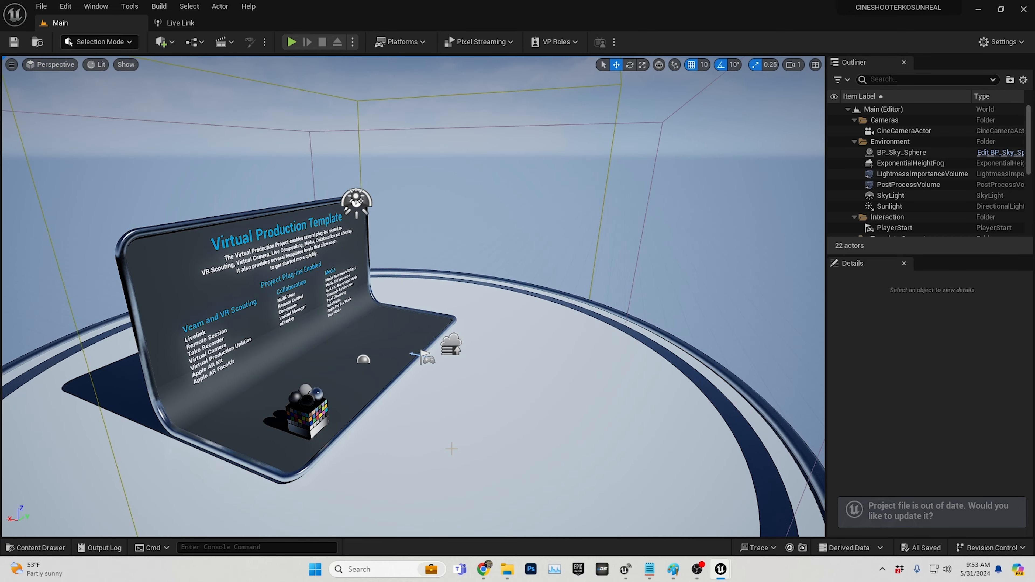
{"action": "middle_click_drag", "start_coordinate": [451, 449], "coordinate": [379, 522]}
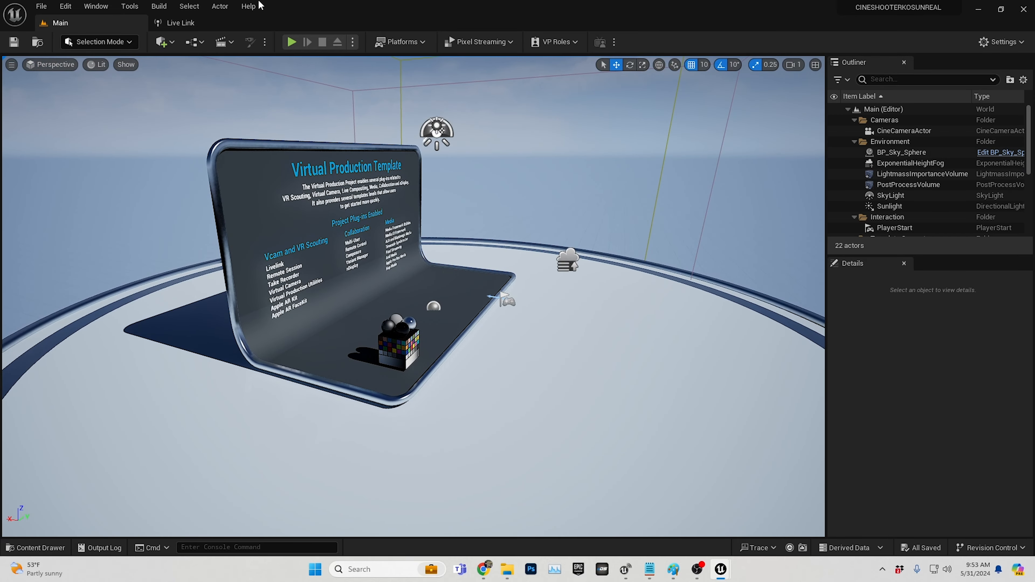
{"action": "left_click", "coordinate": [67, 6]}
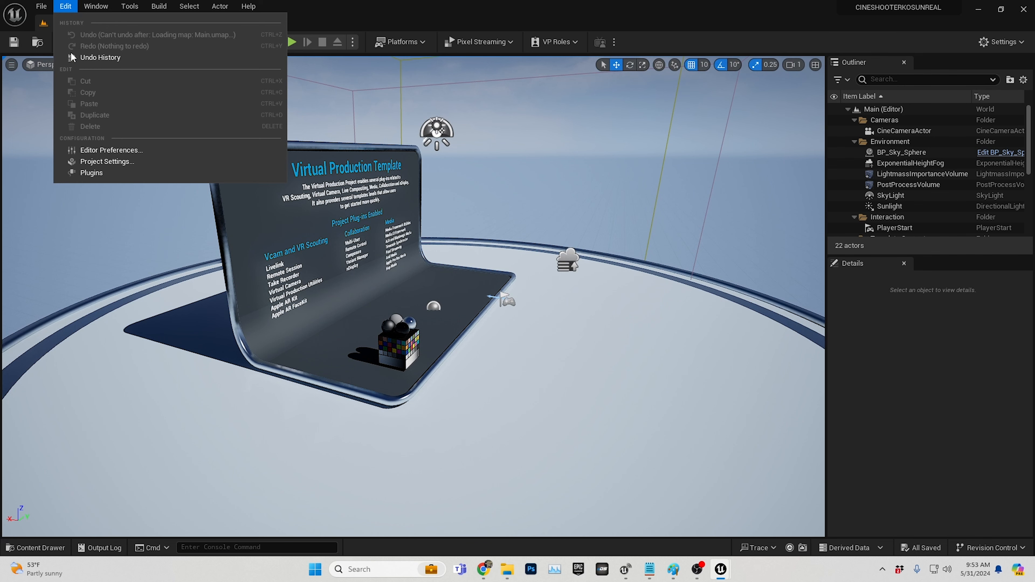
{"action": "left_click", "coordinate": [104, 161]}
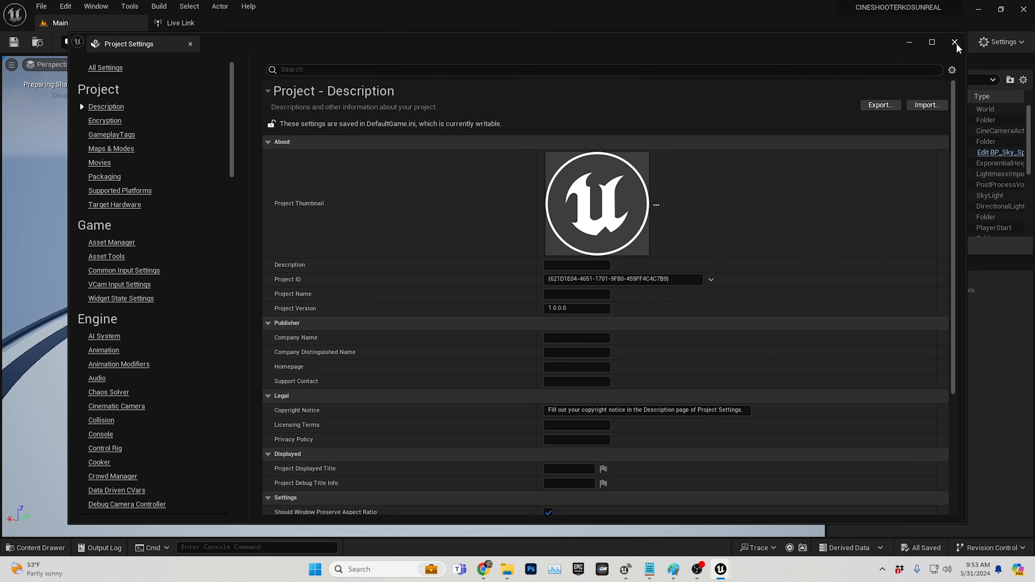
{"action": "left_click", "coordinate": [955, 42]}
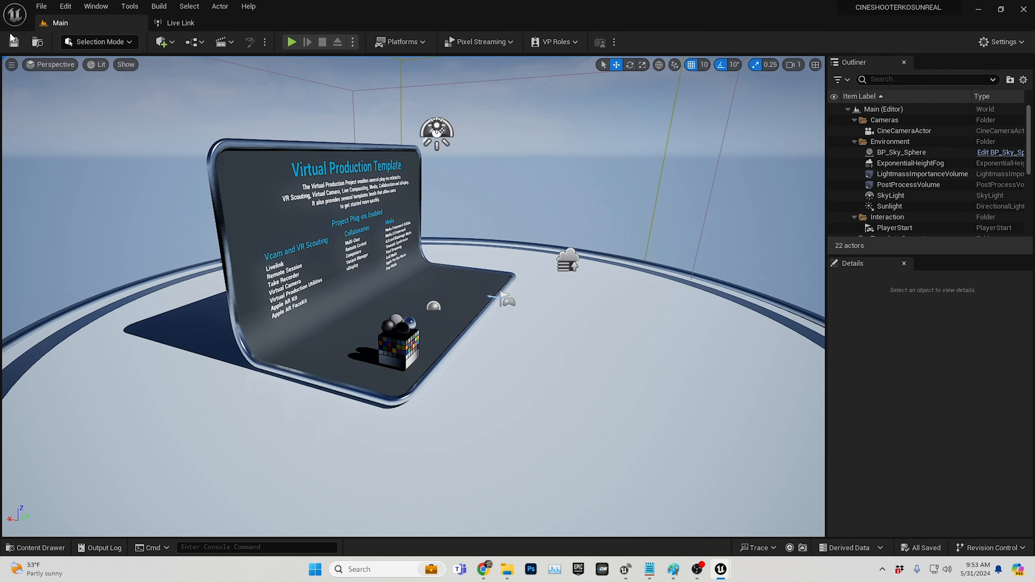
- Find the LIVELINK plugins and enable Live Link Over nDisplay and LiveLinkFreeD, accepting the beta plugin
{"action": "left_click", "coordinate": [65, 7]}
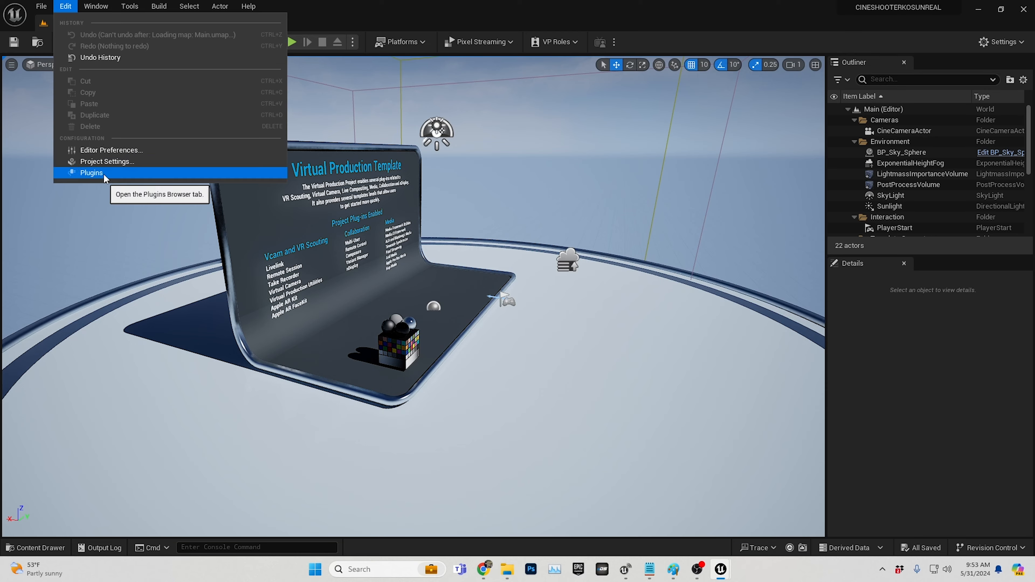
{"action": "left_click", "coordinate": [120, 169]}
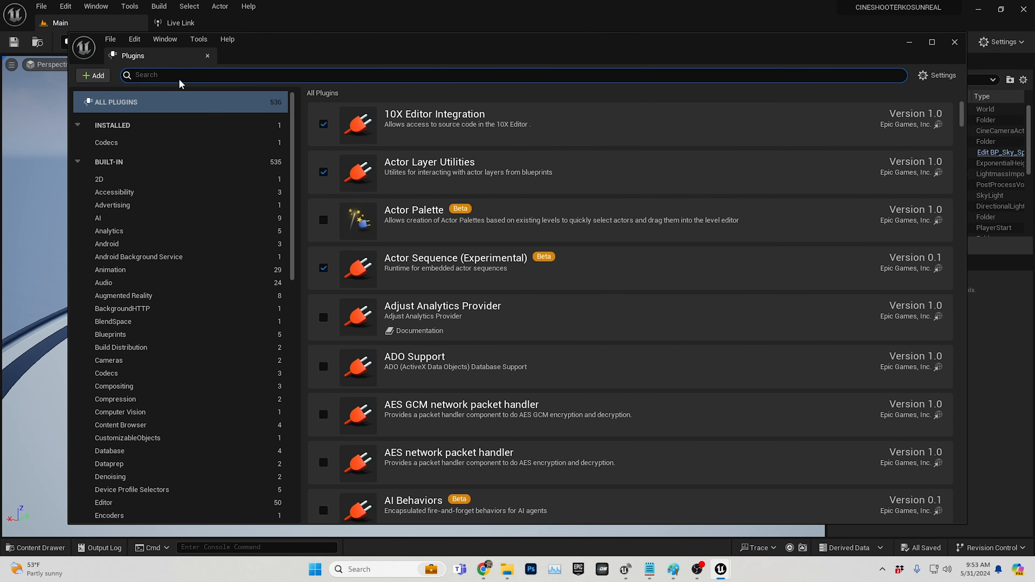
{"action": "type", "text": "LIVELINK"}
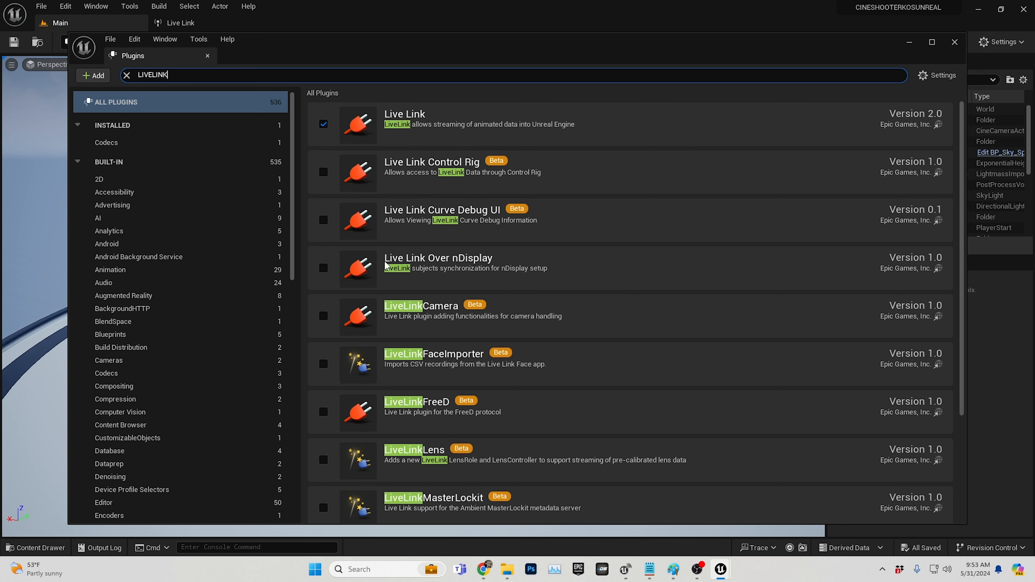
{"action": "left_click", "coordinate": [325, 269]}
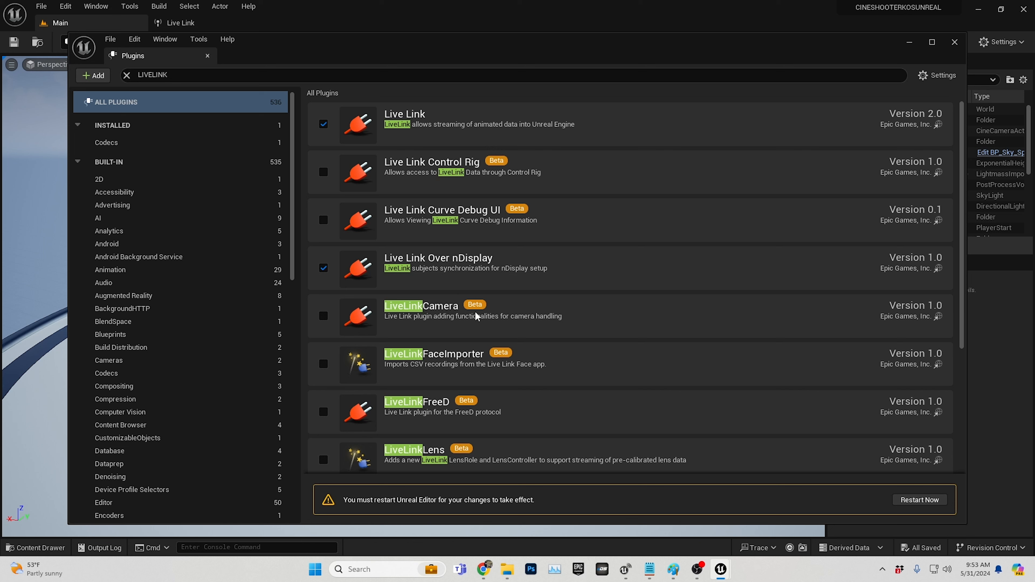
{"action": "left_click", "coordinate": [323, 412]}
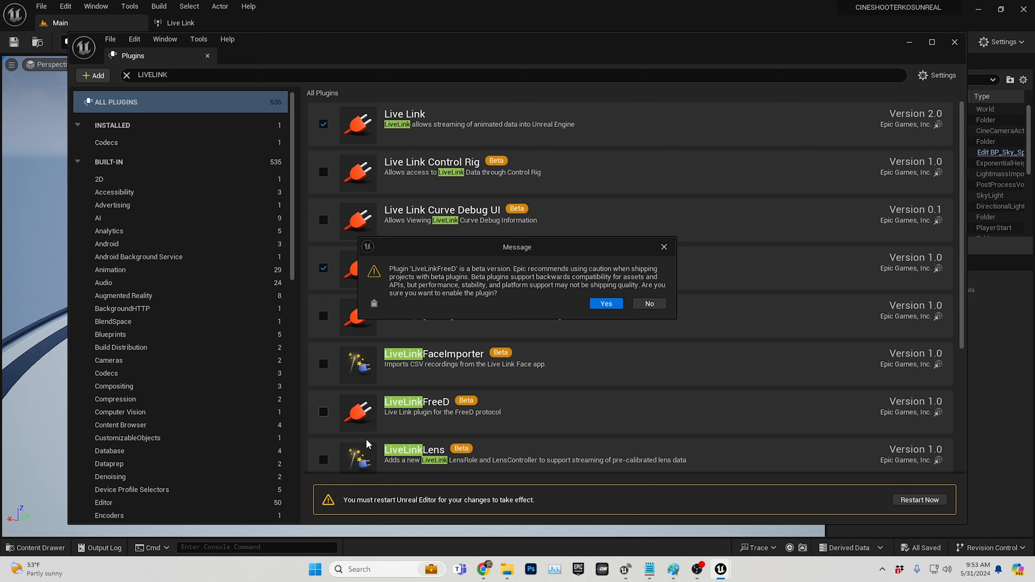
{"action": "left_click", "coordinate": [606, 303]}
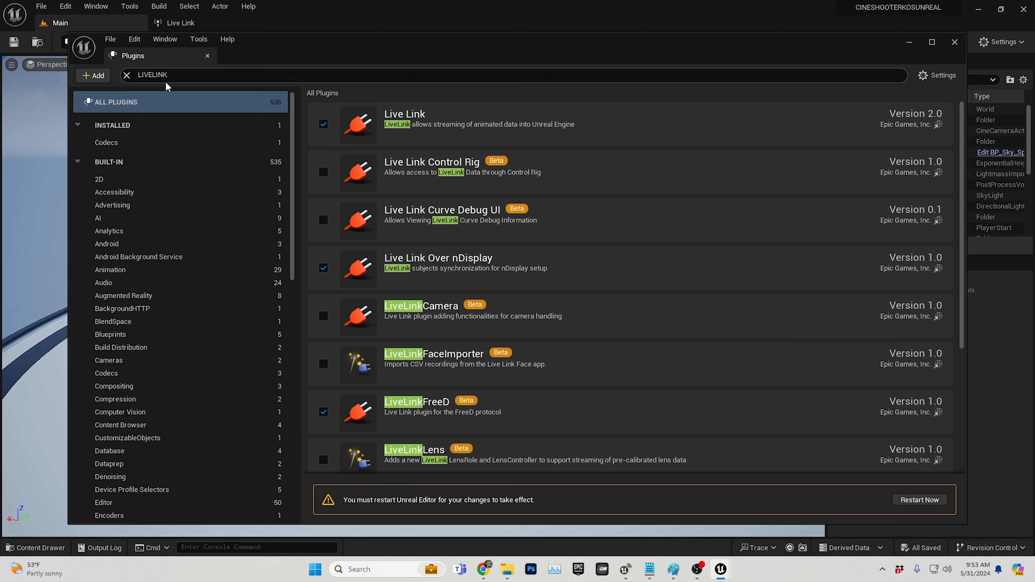
- Look up the nDisplay plugins to check them, and enable the beta Switchboard plugin
{"action": "left_click", "coordinate": [177, 74]}
{"action": "type", "text": "NDISPLA"}
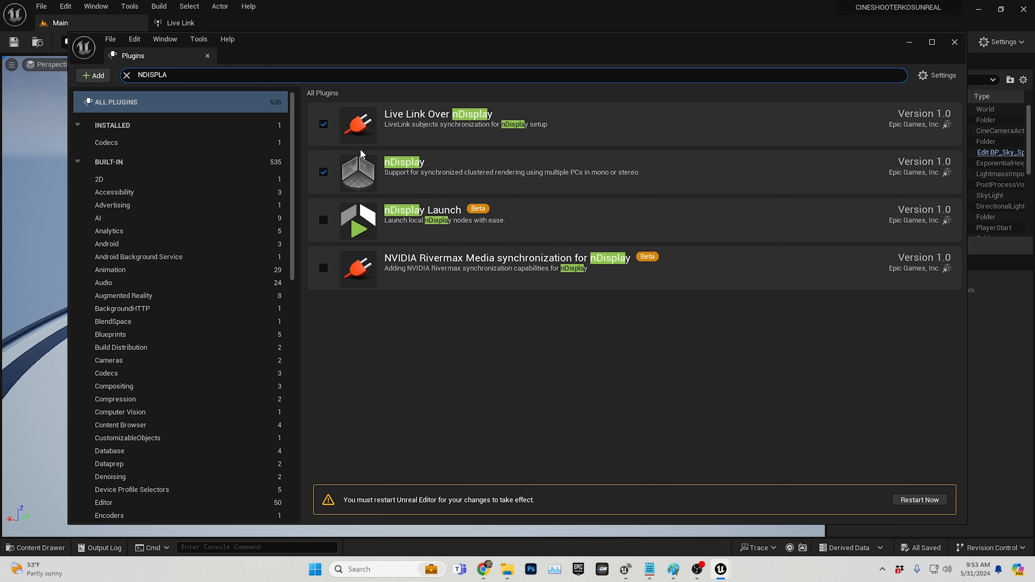
{"action": "left_click", "coordinate": [191, 74]}
{"action": "type", "text": "CWITCHBOARD"}
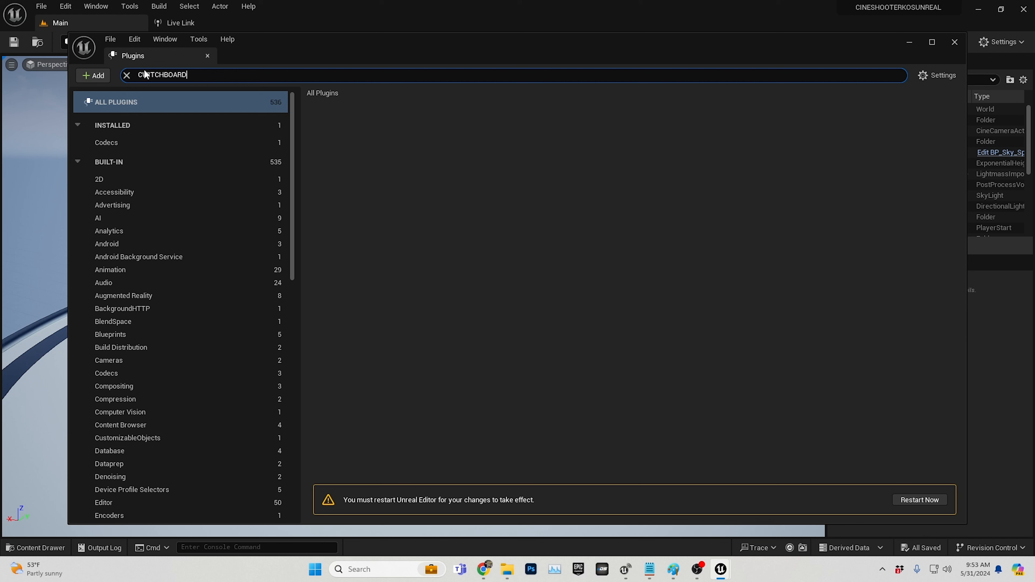
{"action": "left_click_drag", "start_coordinate": [142, 75], "coordinate": [138, 75]}
{"action": "type", "text": "S"}
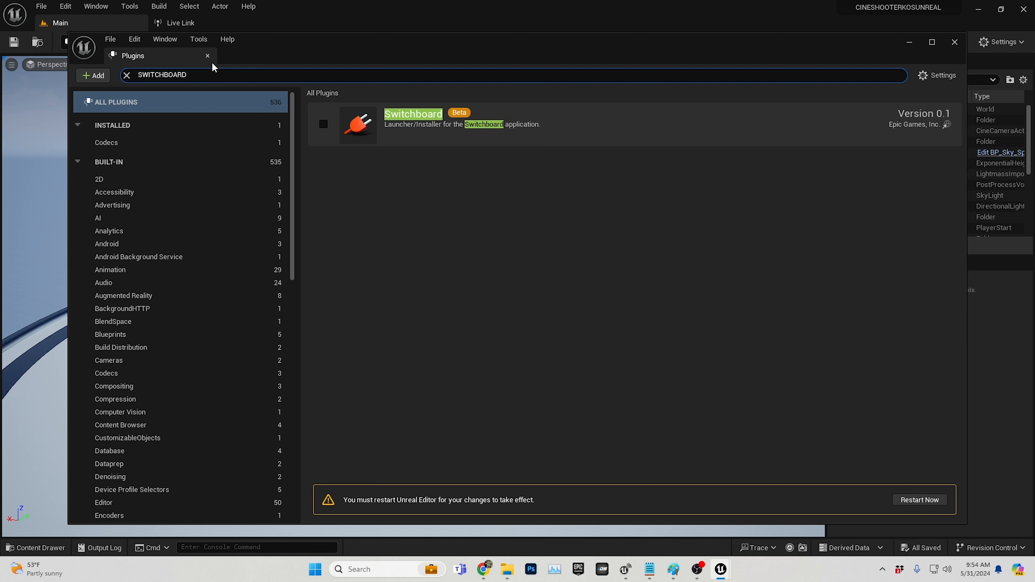
{"action": "left_click", "coordinate": [324, 124]}
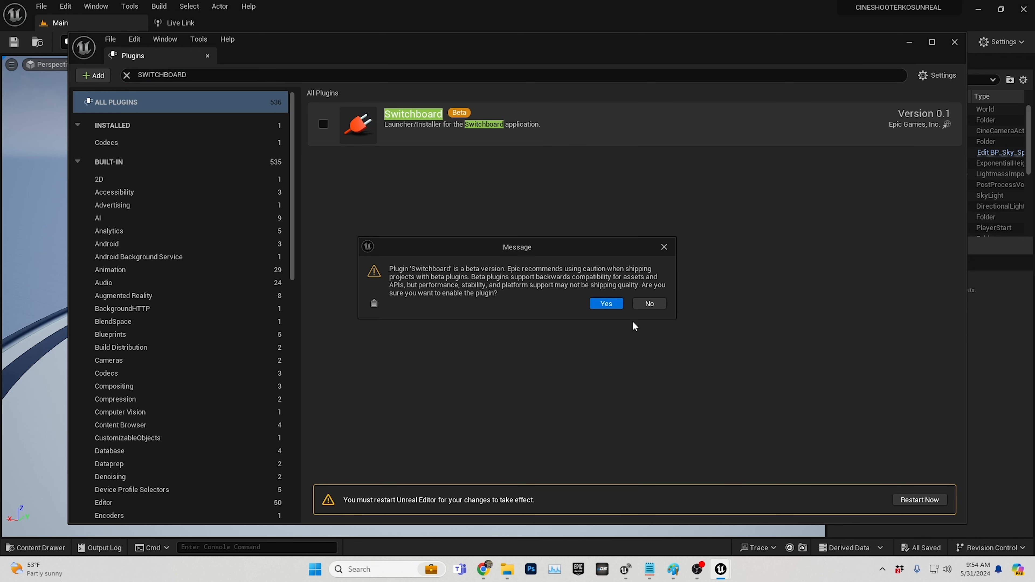
{"action": "left_click", "coordinate": [607, 304]}
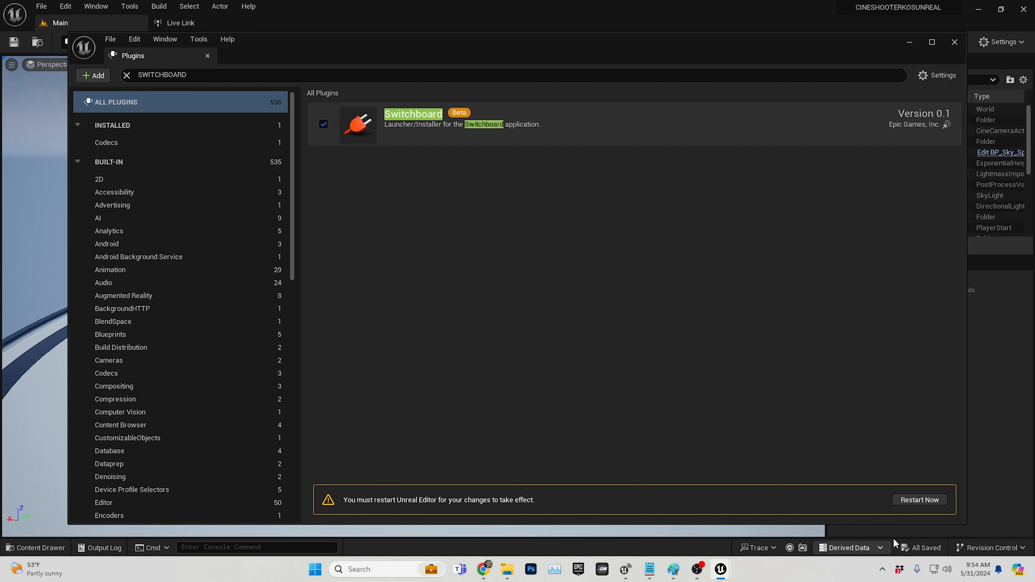
- Restart the editor to apply the plugin changes, clearing the project update notice and the Plugins window once it reopens
{"action": "left_click", "coordinate": [920, 499]}
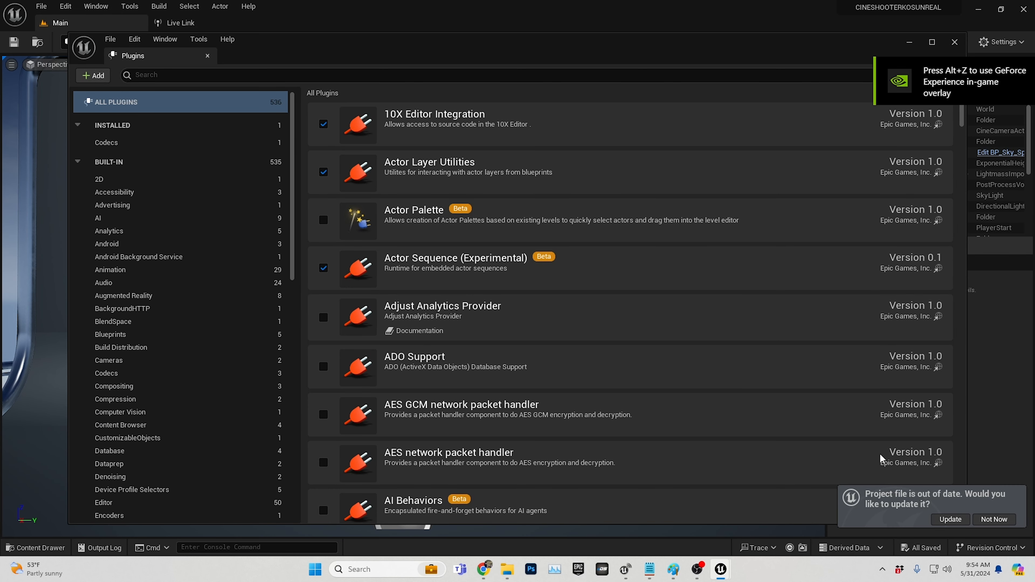
{"action": "left_click", "coordinate": [994, 519]}
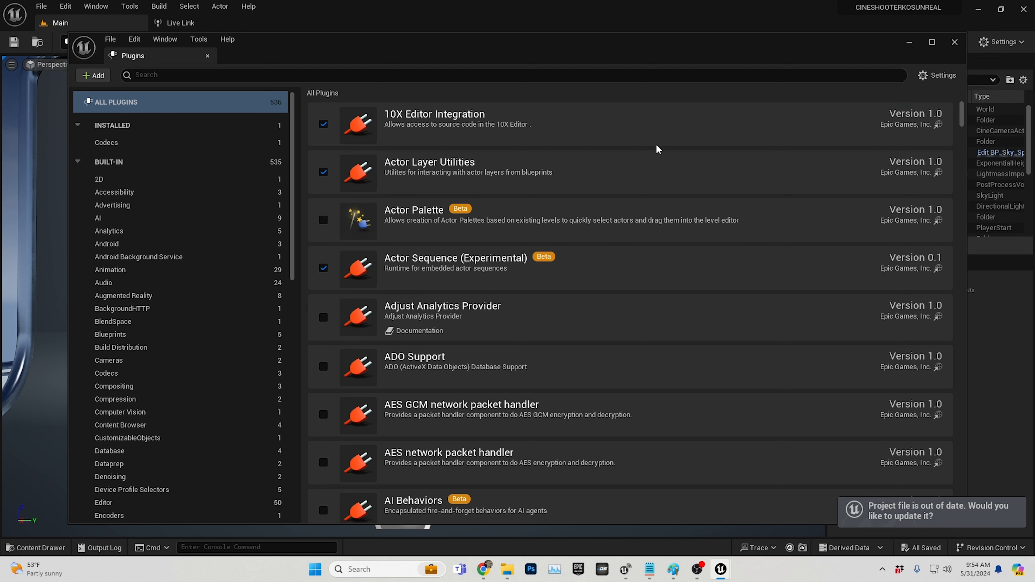
{"action": "left_click", "coordinate": [955, 42]}
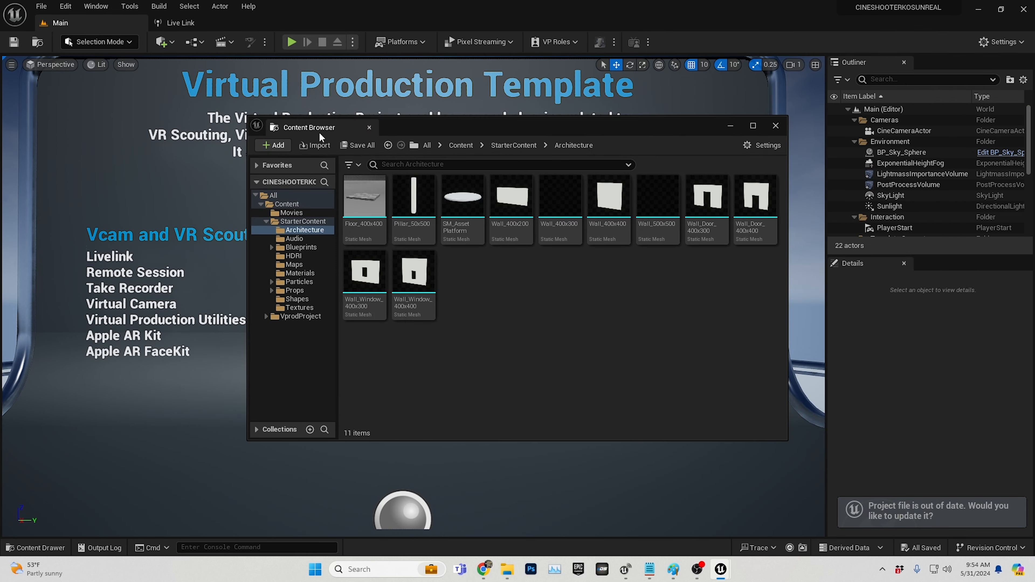
- Close the floating Content Browser and dock the Content Drawer in the editor layout
{"action": "left_click", "coordinate": [774, 126]}
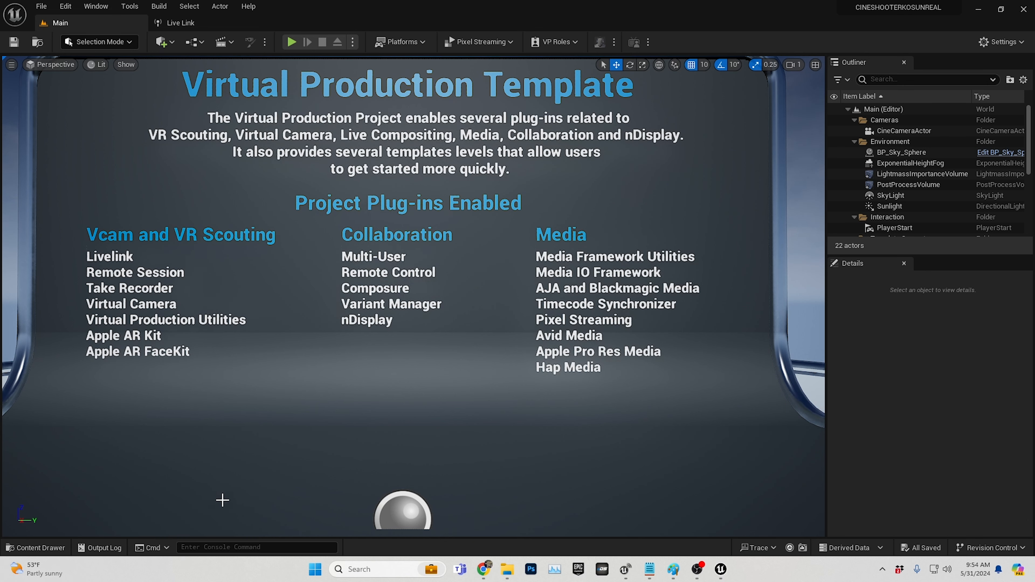
{"action": "left_click", "coordinate": [44, 550]}
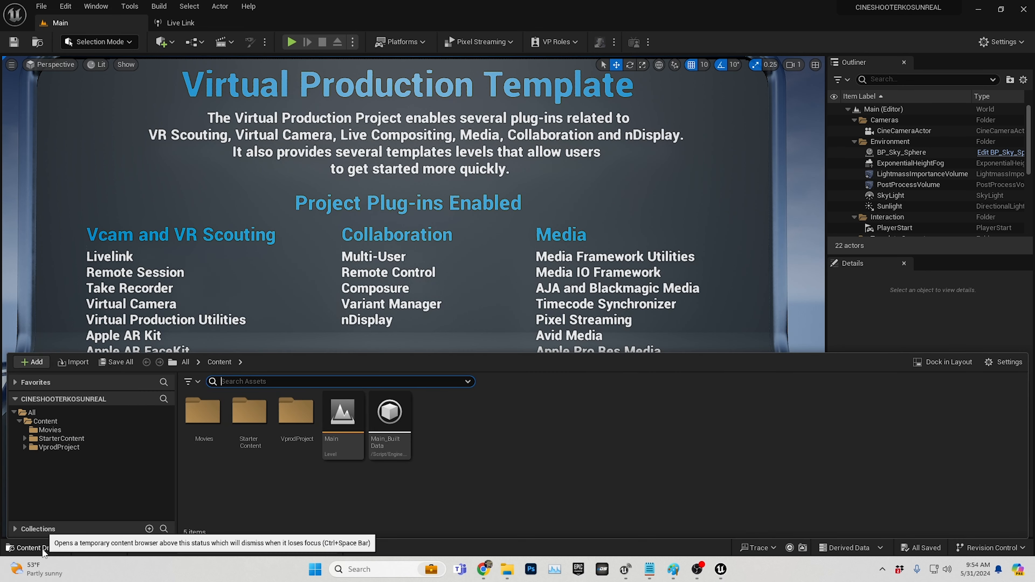
{"action": "left_click", "coordinate": [959, 362]}
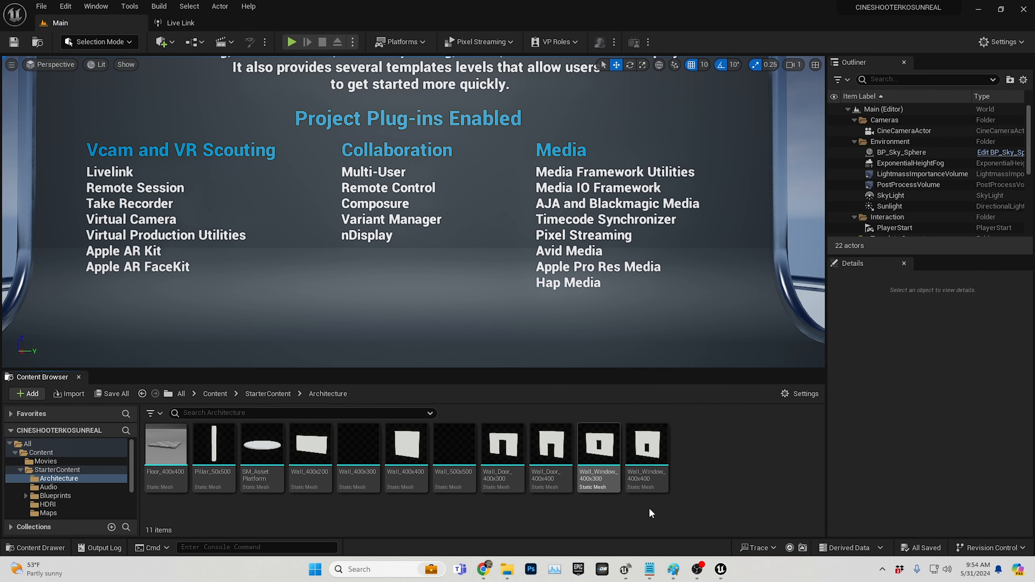
- Return to the project's Content folder and look over the Virtual Production Template stage in the viewport
{"action": "left_click", "coordinate": [219, 396]}
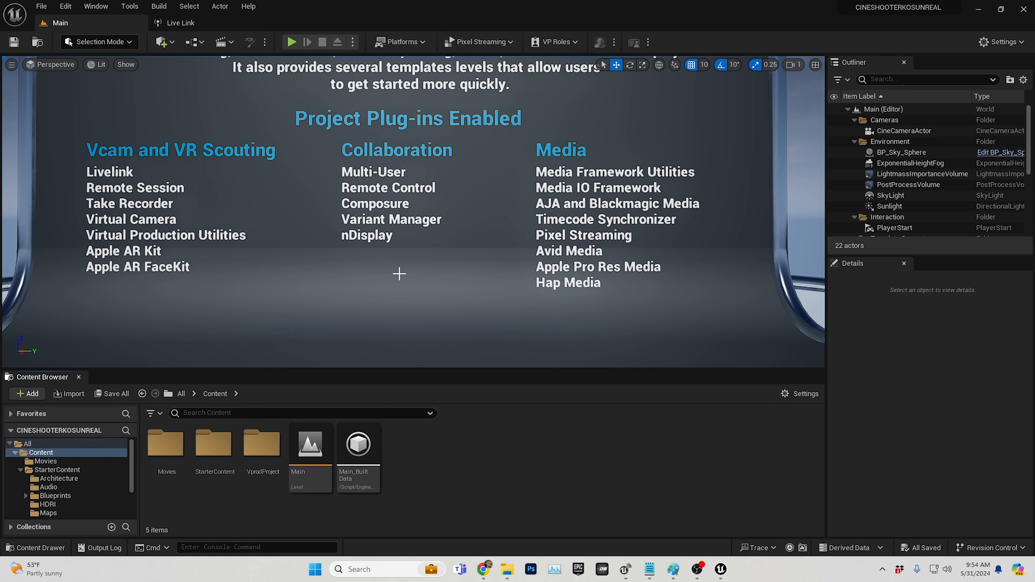
{"action": "scroll", "coordinate": [399, 274], "scroll_direction": "down", "scroll_amount": 5}
{"action": "right_click_drag", "start_coordinate": [387, 307], "coordinate": [338, 297]}
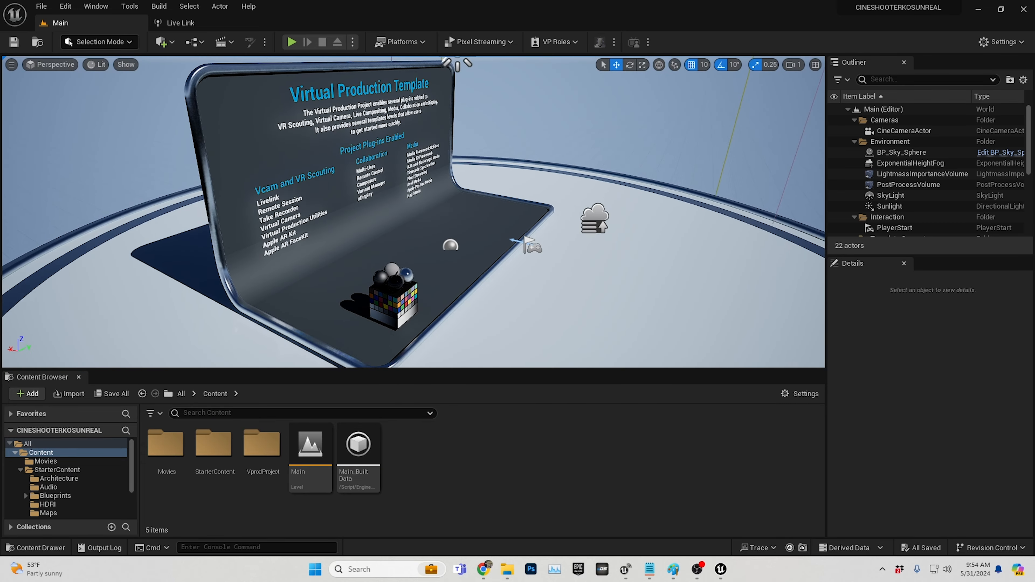
{"action": "scroll", "coordinate": [559, 287], "scroll_direction": "up", "scroll_amount": 5}
{"action": "scroll", "coordinate": [553, 277], "scroll_direction": "down", "scroll_amount": 5}
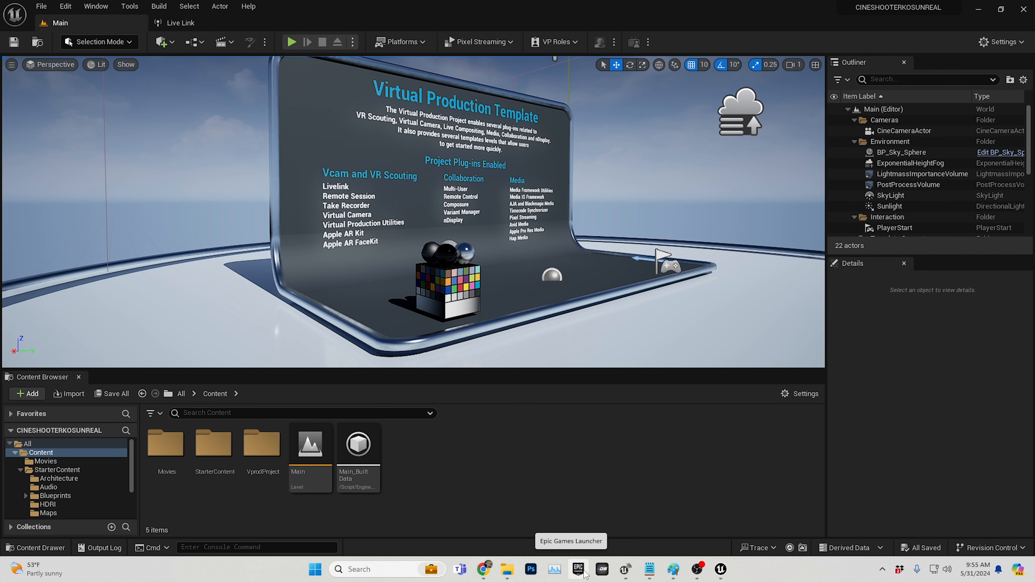
- Switch to the Epic Games Launcher and browse the Marketplace's Free For The Month products
{"action": "left_click", "coordinate": [578, 569]}
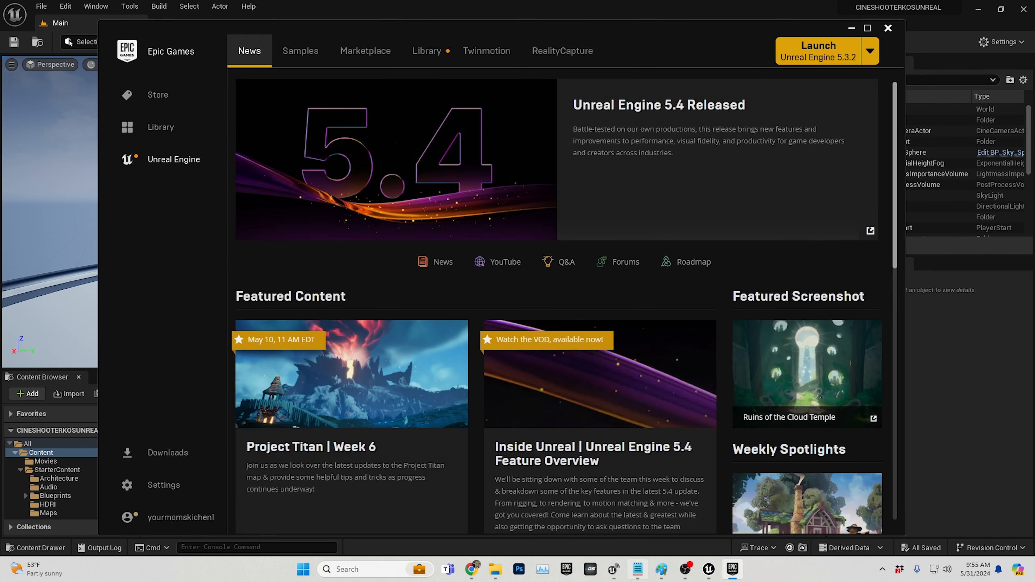
{"action": "left_click", "coordinate": [373, 55]}
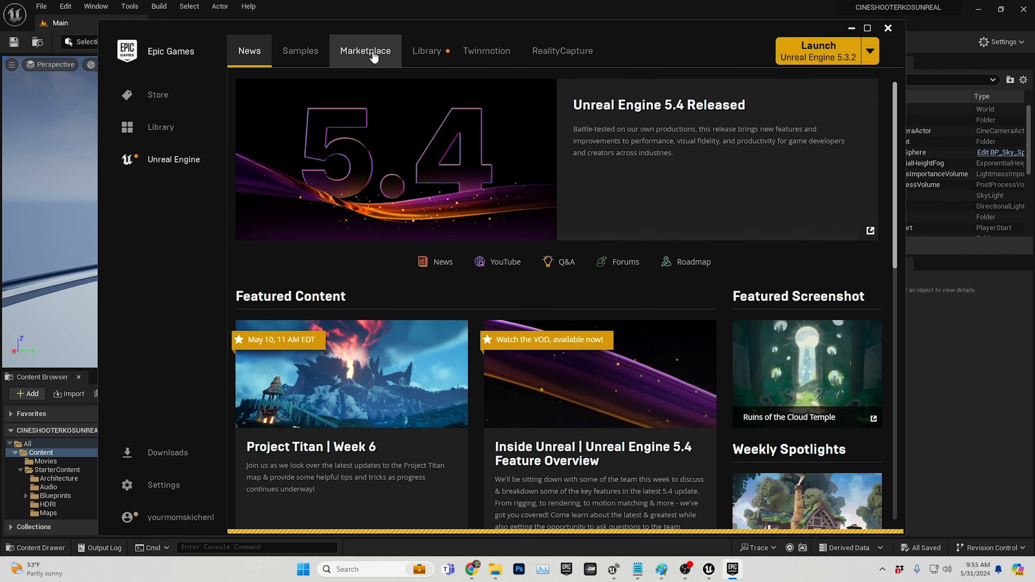
{"action": "mouse_move", "coordinate": [573, 203]}
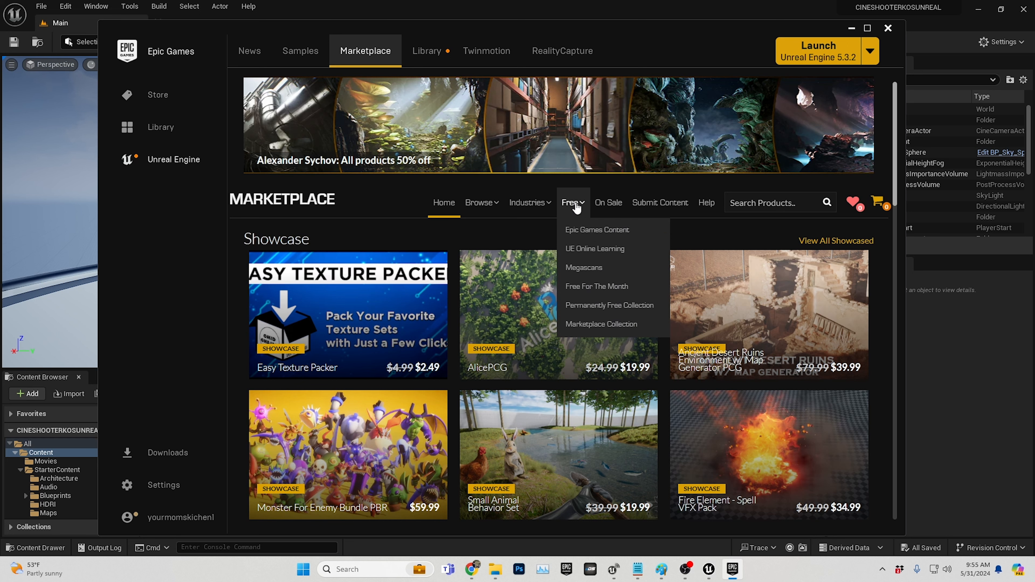
{"action": "left_click", "coordinate": [588, 287]}
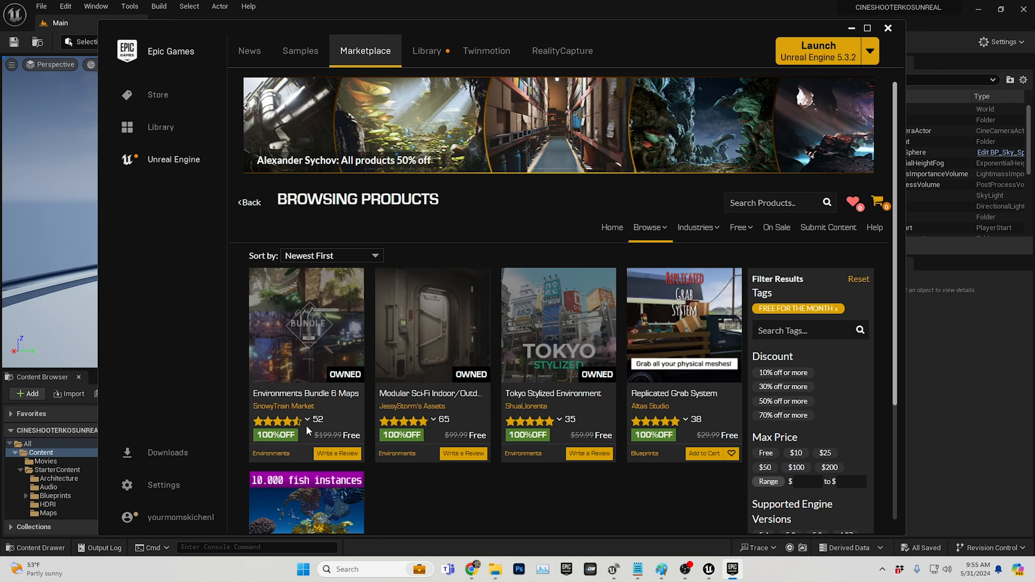
{"action": "scroll", "coordinate": [591, 366], "scroll_direction": "down", "scroll_amount": 4}
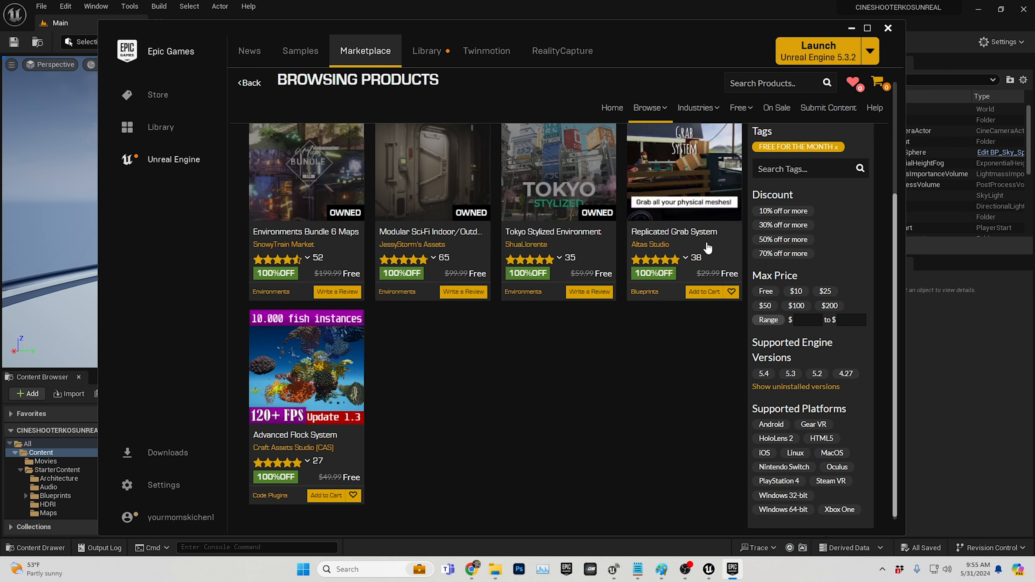
{"action": "scroll", "coordinate": [502, 439], "scroll_direction": "up", "scroll_amount": 4}
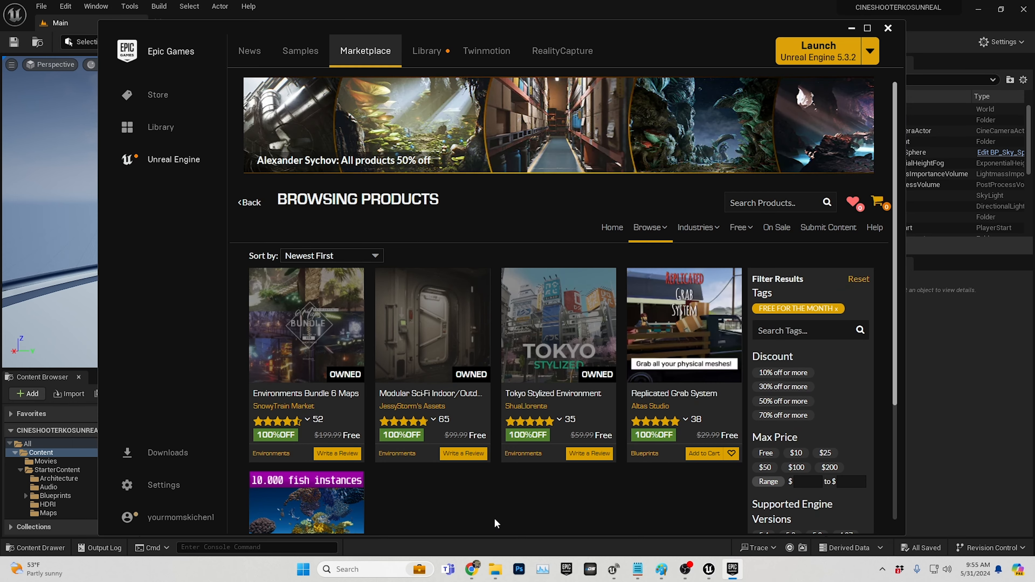
{"action": "scroll", "coordinate": [493, 523], "scroll_direction": "down", "scroll_amount": 3}
{"action": "scroll", "coordinate": [493, 523], "scroll_direction": "up", "scroll_amount": 3}
- Search the Marketplace for GLACIER and look through the matching products
{"action": "type", "text": "GLACIER"}
{"action": "key", "text": "Return"}
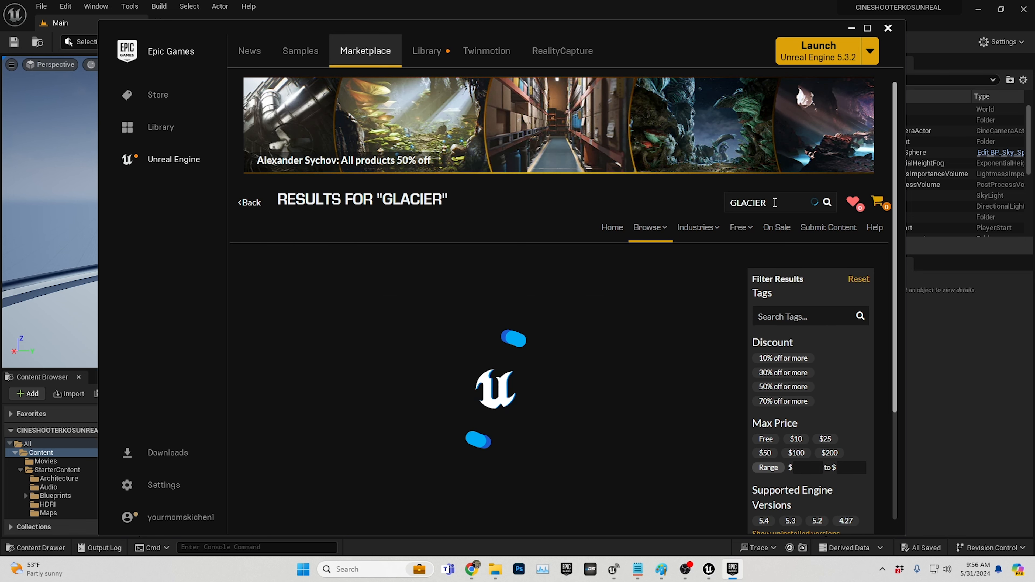
{"action": "scroll", "coordinate": [434, 385], "scroll_direction": "down", "scroll_amount": 3}
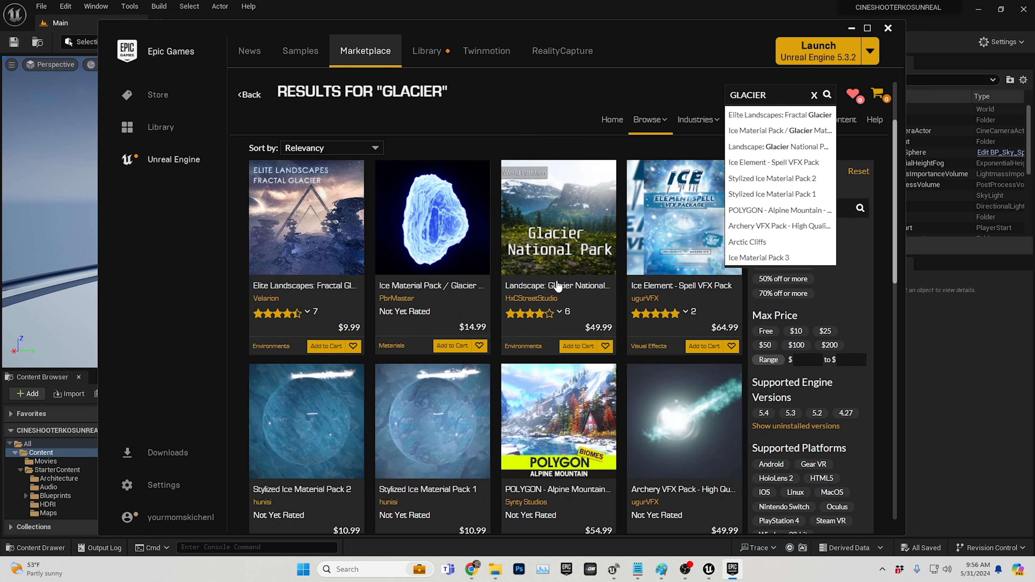
{"action": "scroll", "coordinate": [546, 389], "scroll_direction": "down", "scroll_amount": 12}
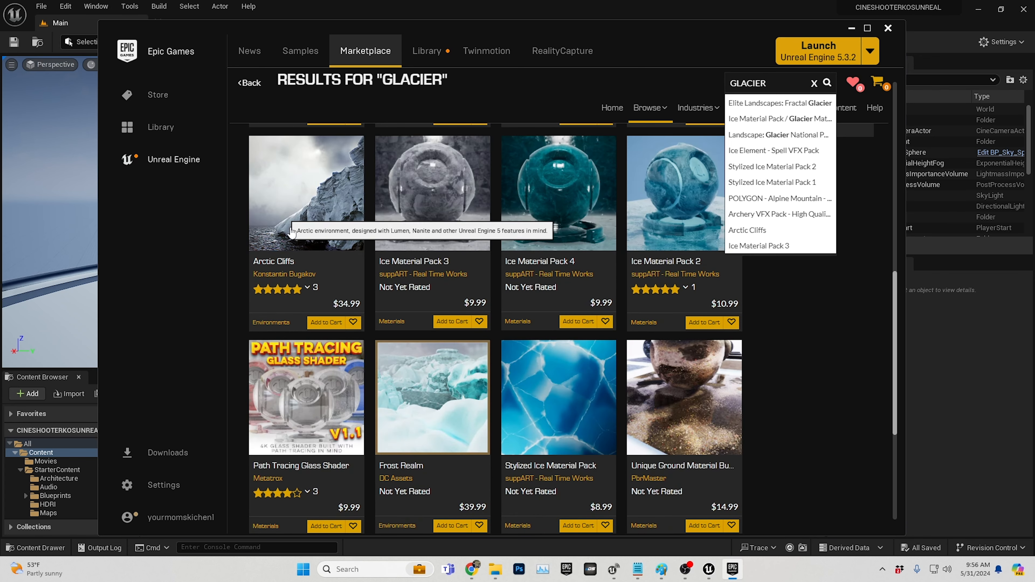
- Open the Arctic Cliffs environment's product page and examine its preview images and description
{"action": "left_click", "coordinate": [328, 217]}
{"action": "left_click", "coordinate": [329, 217]}
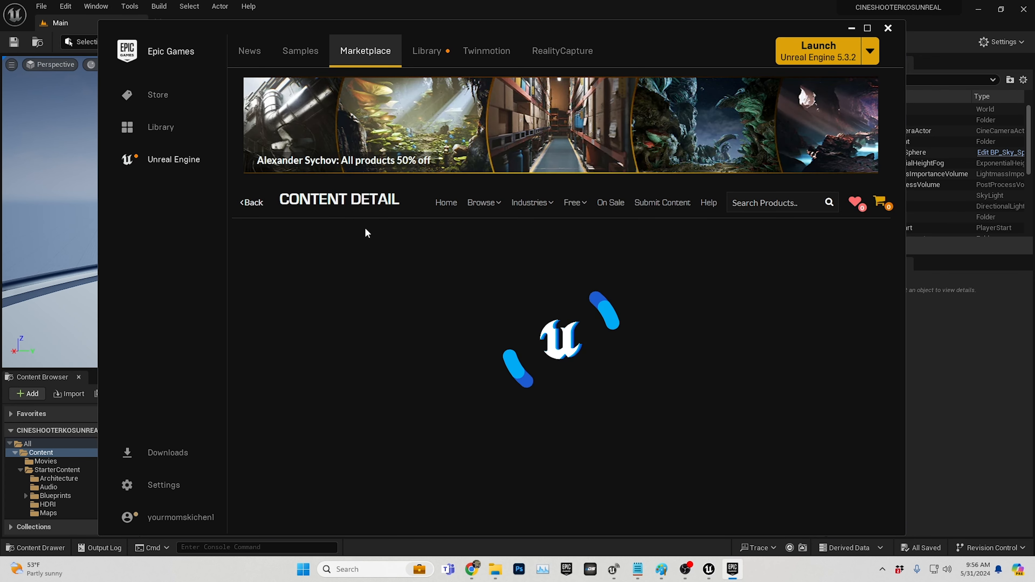
{"action": "scroll", "coordinate": [452, 366], "scroll_direction": "down", "scroll_amount": 1}
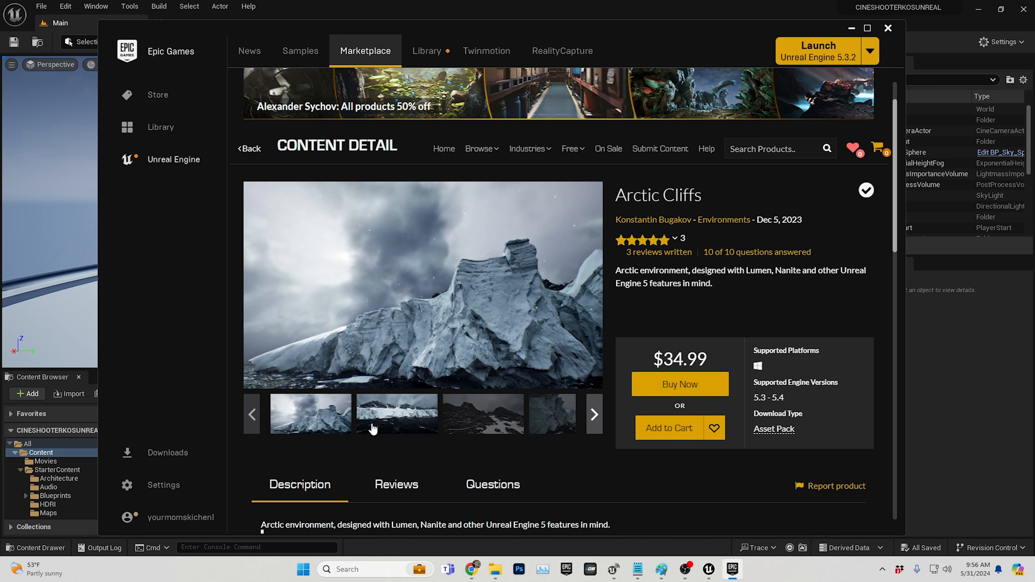
{"action": "left_click", "coordinate": [367, 415]}
{"action": "left_click", "coordinate": [516, 413]}
{"action": "left_click", "coordinate": [562, 422]}
{"action": "scroll", "coordinate": [561, 421], "scroll_direction": "down", "scroll_amount": 5}
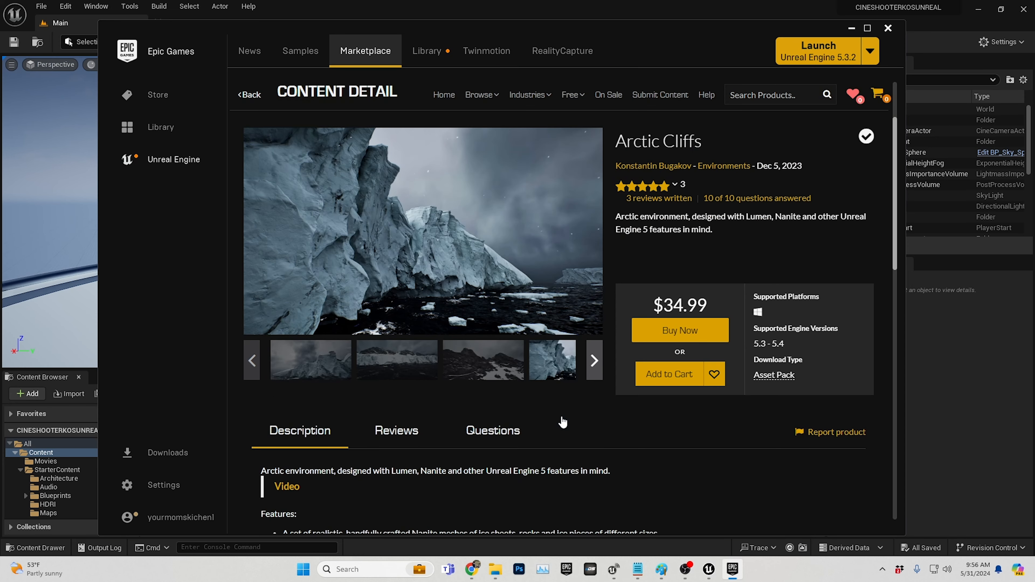
{"action": "scroll", "coordinate": [561, 420], "scroll_direction": "up", "scroll_amount": 6}
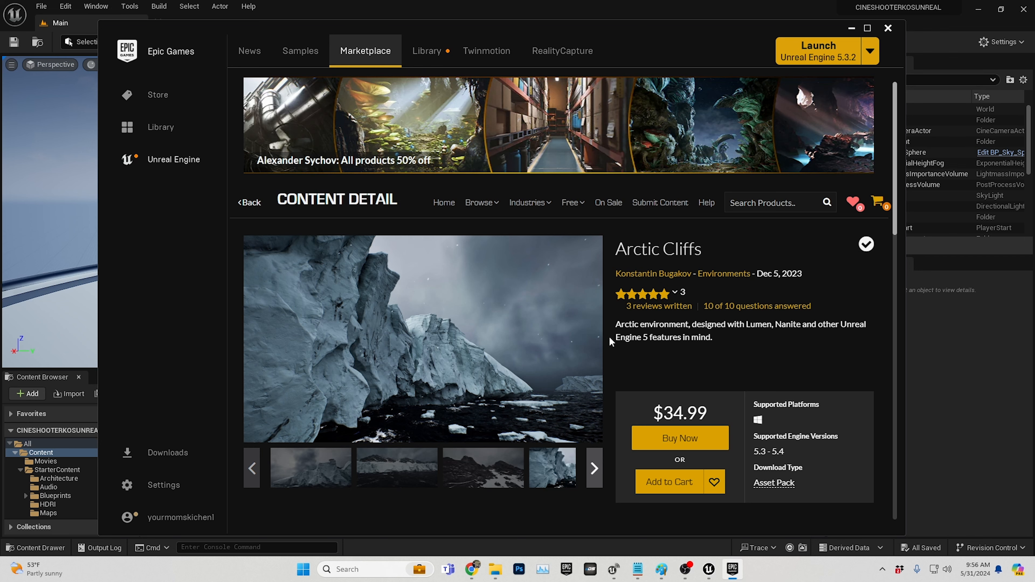
- Open the Unreal Engine library and look through the owned asset packs in the Vault
{"action": "left_click", "coordinate": [427, 51]}
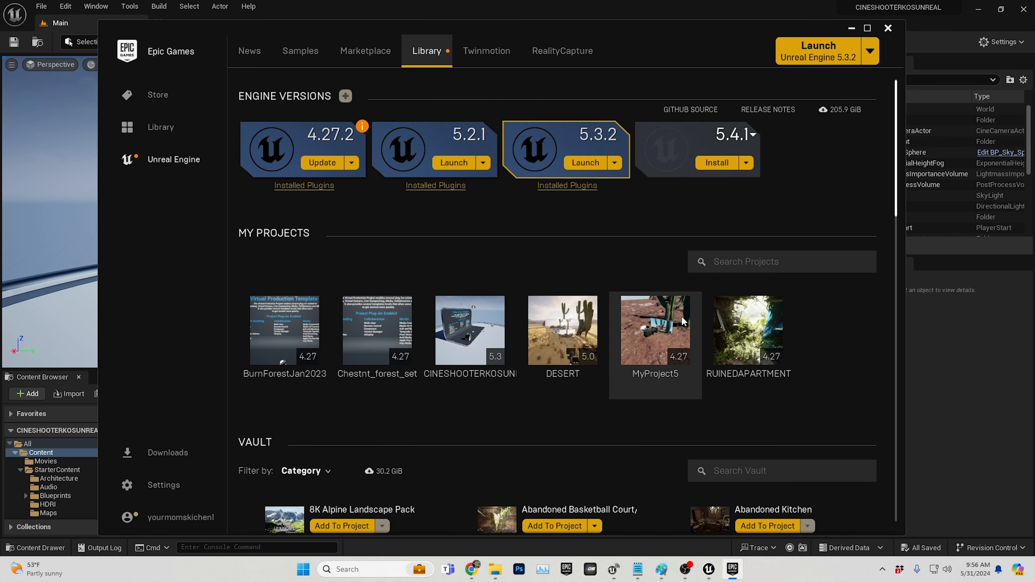
{"action": "scroll", "coordinate": [637, 382], "scroll_direction": "down", "scroll_amount": 1}
{"action": "scroll", "coordinate": [637, 382], "scroll_direction": "down", "scroll_amount": 2}
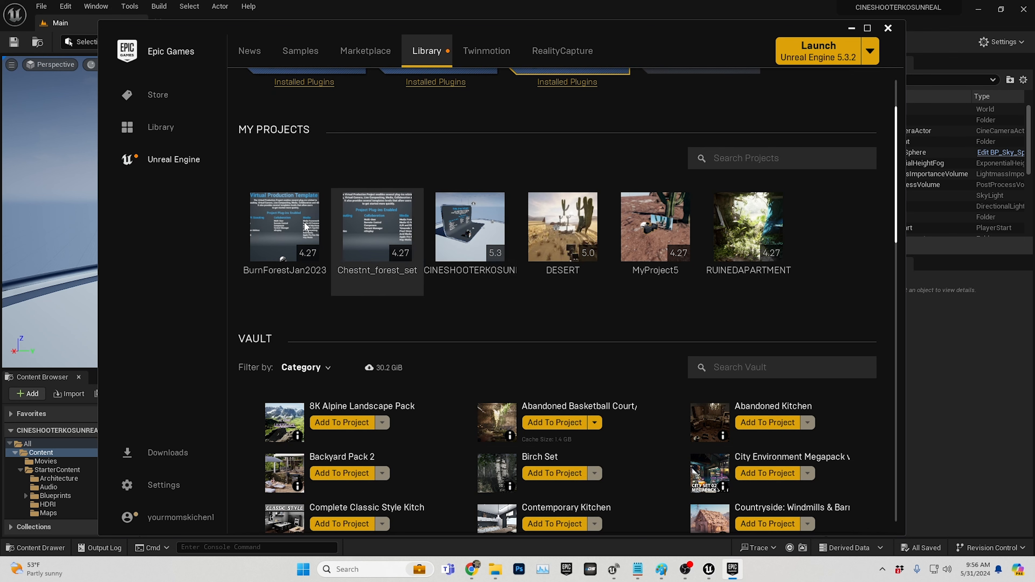
{"action": "scroll", "coordinate": [635, 273], "scroll_direction": "down", "scroll_amount": 3}
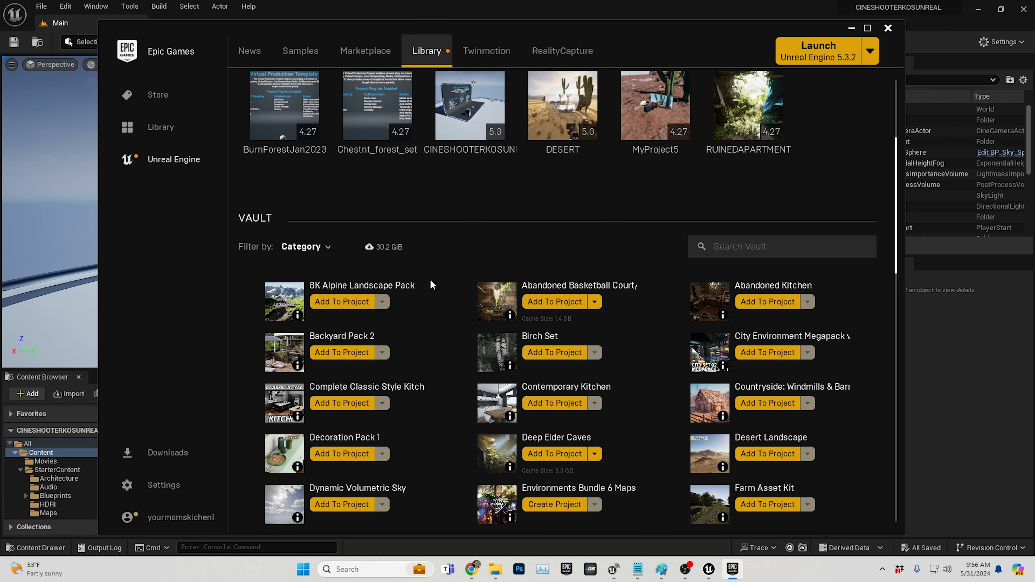
{"action": "scroll", "coordinate": [473, 295], "scroll_direction": "down", "scroll_amount": 3}
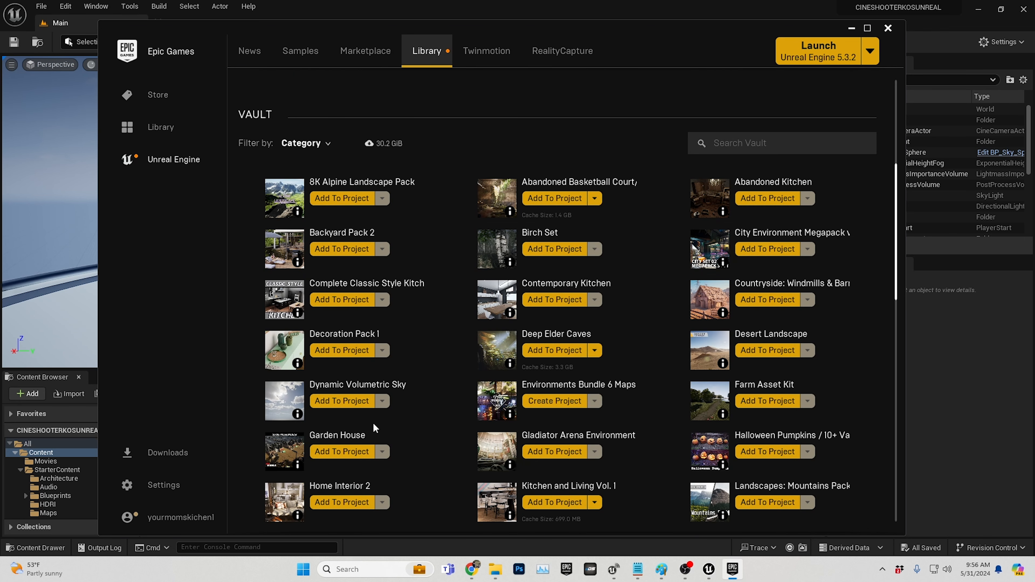
{"action": "scroll", "coordinate": [721, 245], "scroll_direction": "down", "scroll_amount": 2}
{"action": "scroll", "coordinate": [591, 335], "scroll_direction": "down", "scroll_amount": 5}
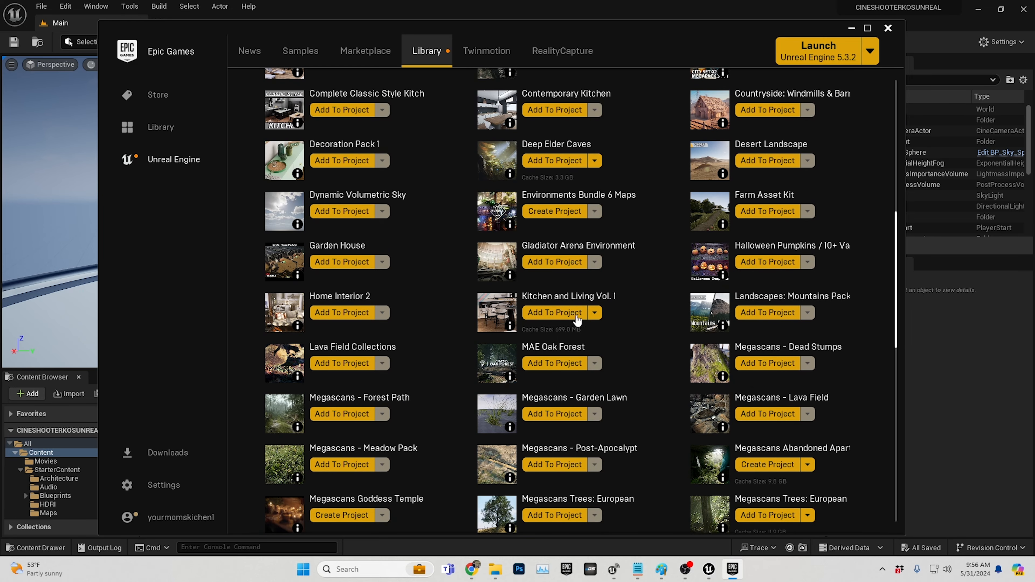
{"action": "scroll", "coordinate": [590, 335], "scroll_direction": "down", "scroll_amount": 13}
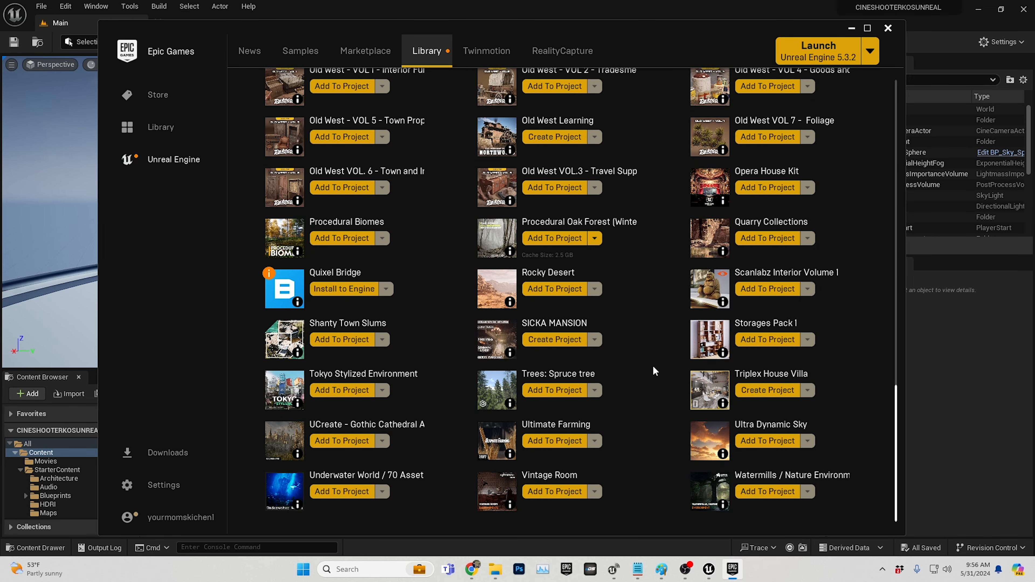
{"action": "scroll", "coordinate": [438, 433], "scroll_direction": "up", "scroll_amount": 3}
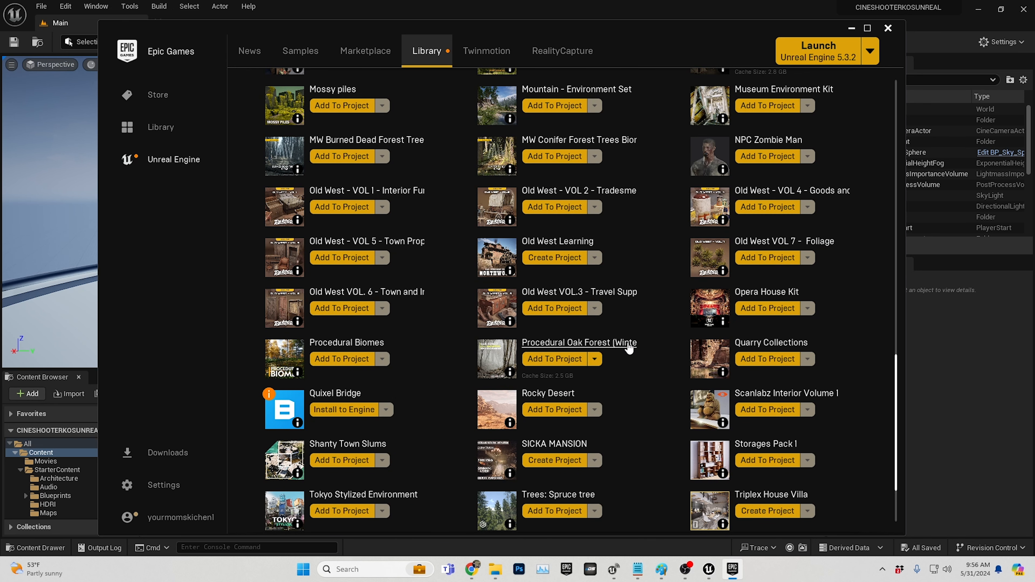
{"action": "scroll", "coordinate": [628, 348], "scroll_direction": "up", "scroll_amount": 3}
{"action": "scroll", "coordinate": [628, 342], "scroll_direction": "up", "scroll_amount": 15}
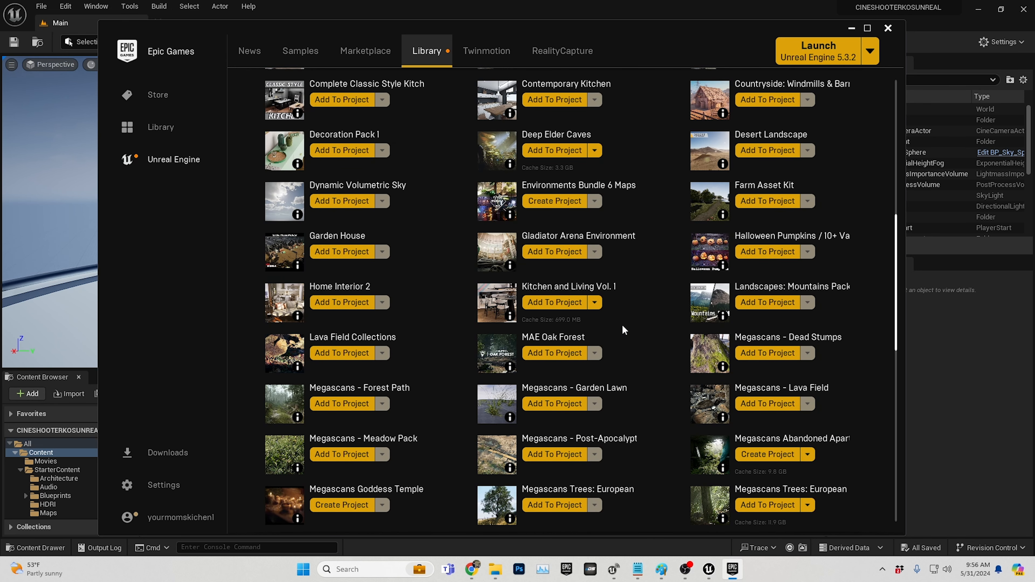
{"action": "scroll", "coordinate": [618, 317], "scroll_direction": "up", "scroll_amount": 5}
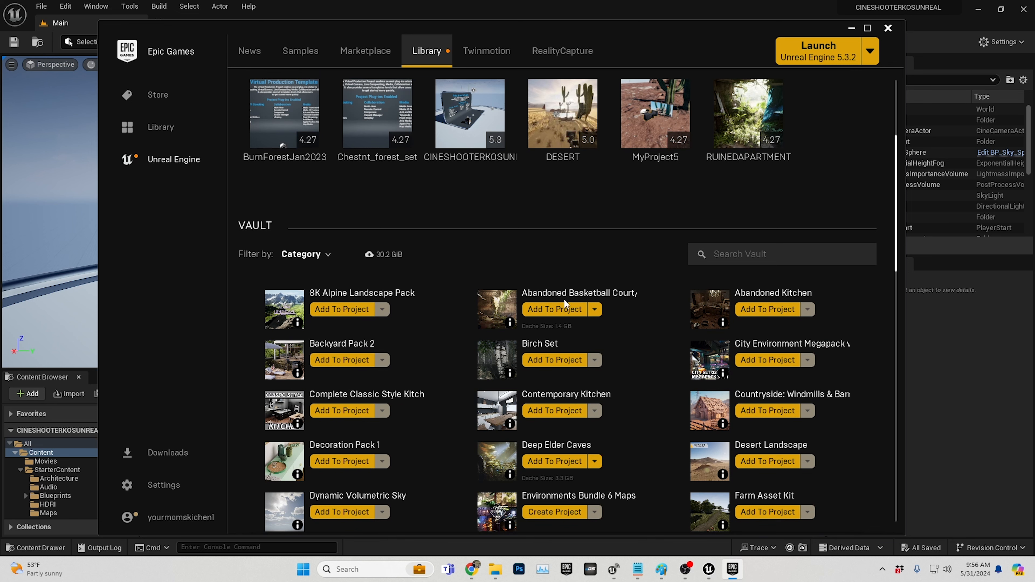
- Add Deep Elder Caves from the Vault to the CINESHOOTERKOSUNREAL project and select its new folder in the Unreal Editor
{"action": "scroll", "coordinate": [651, 416], "scroll_direction": "down", "scroll_amount": 2}
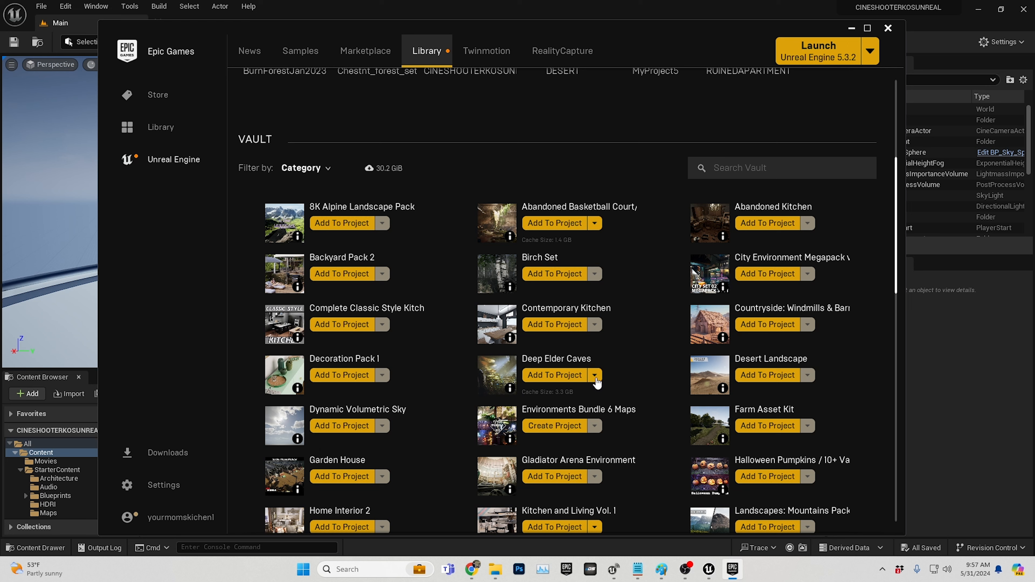
{"action": "left_click", "coordinate": [554, 375]}
{"action": "left_click", "coordinate": [547, 250]}
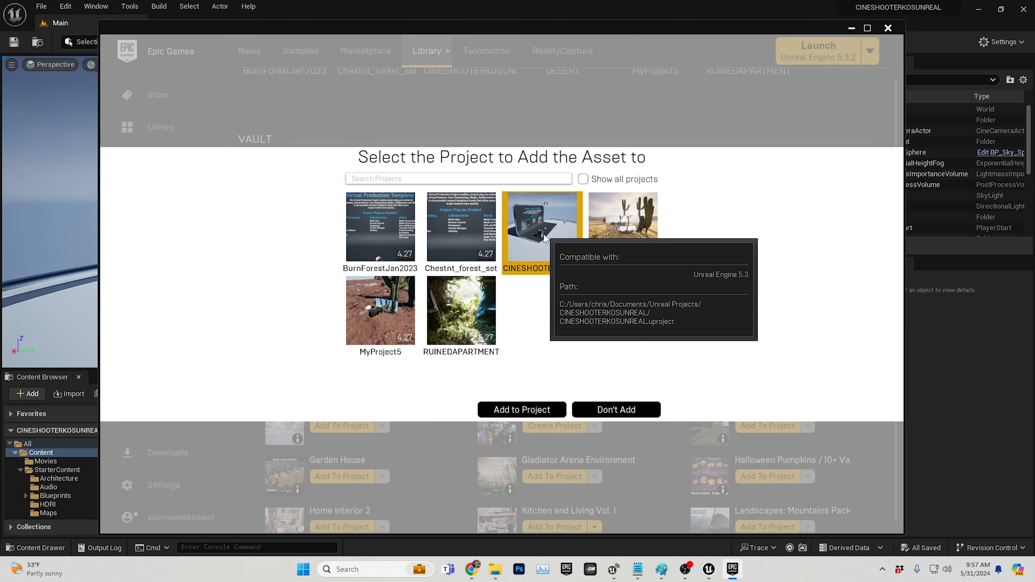
{"action": "left_click", "coordinate": [525, 409]}
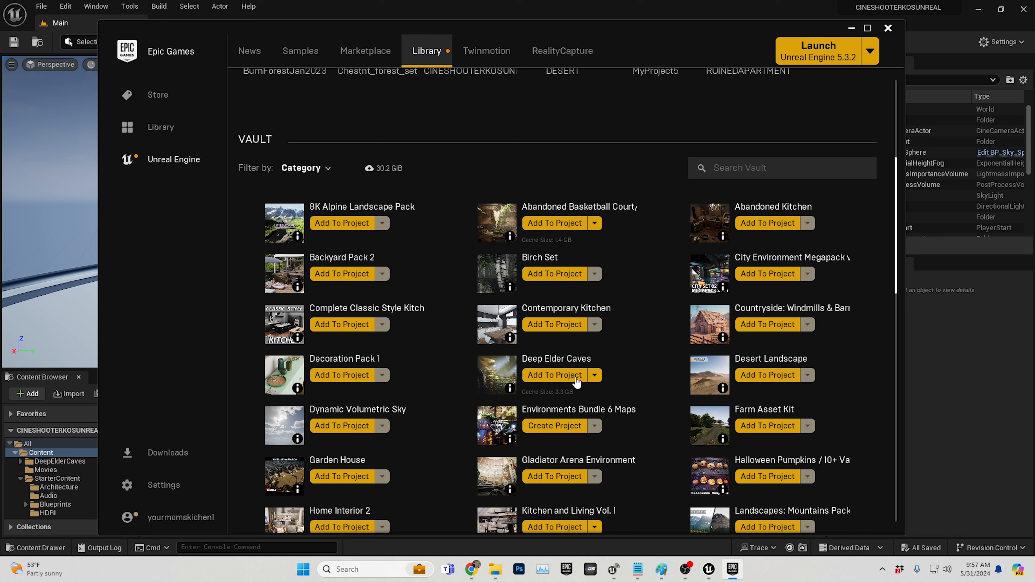
{"action": "left_click", "coordinate": [927, 394]}
{"action": "left_click", "coordinate": [166, 450]}
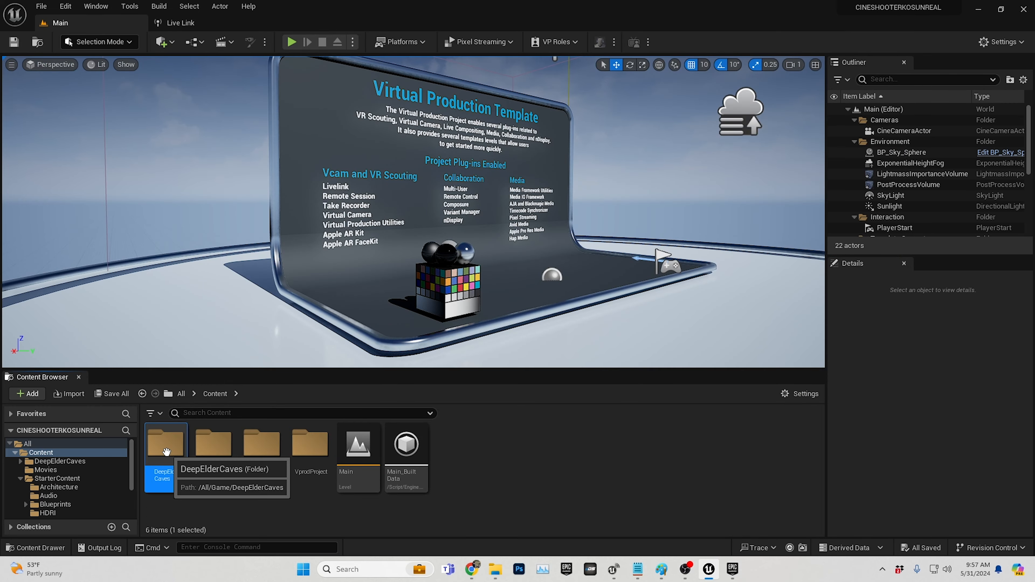
{"action": "left_click", "coordinate": [497, 570]}
{"action": "left_click", "coordinate": [496, 572]}
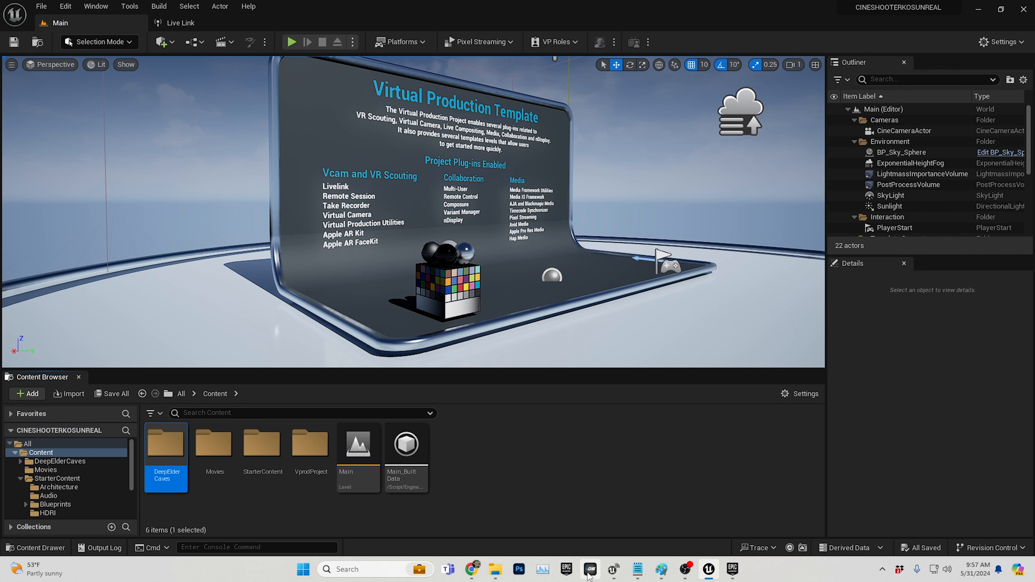
{"action": "left_click", "coordinate": [732, 569]}
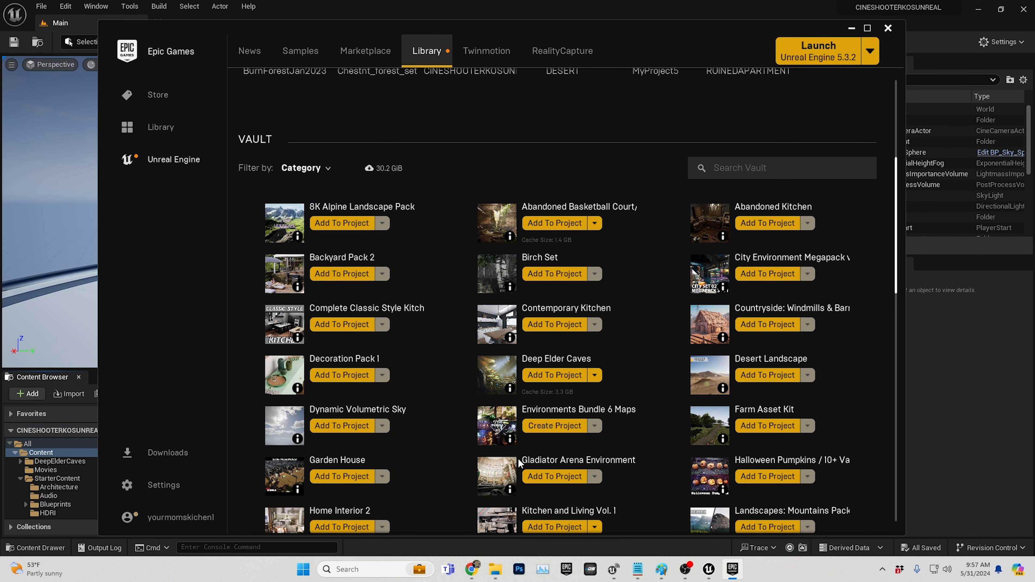
{"action": "left_click", "coordinate": [959, 432]}
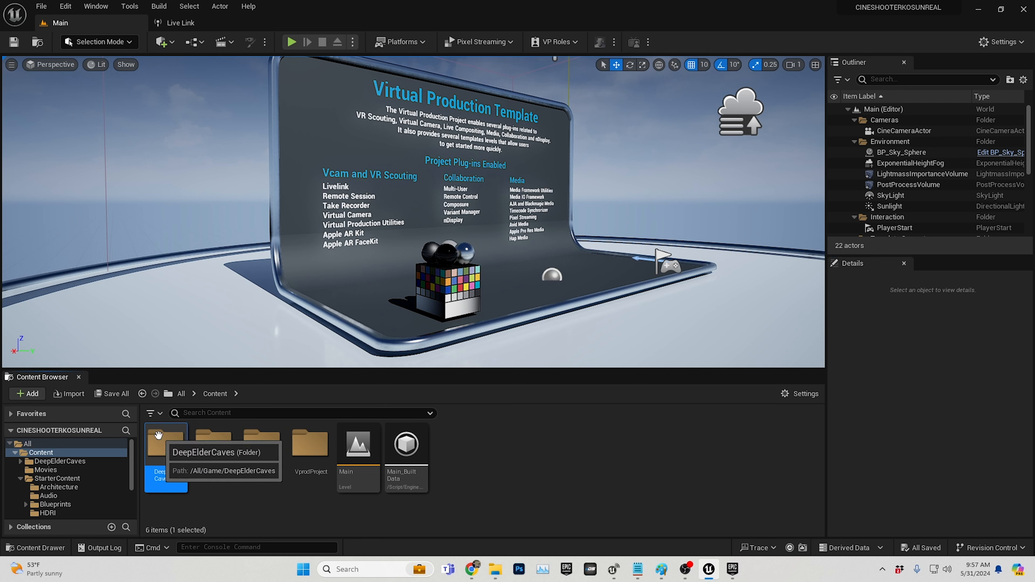
- Open the Maps folder inside DeepElderCaves to reach the pack's levels
{"action": "double_click", "coordinate": [159, 451]}
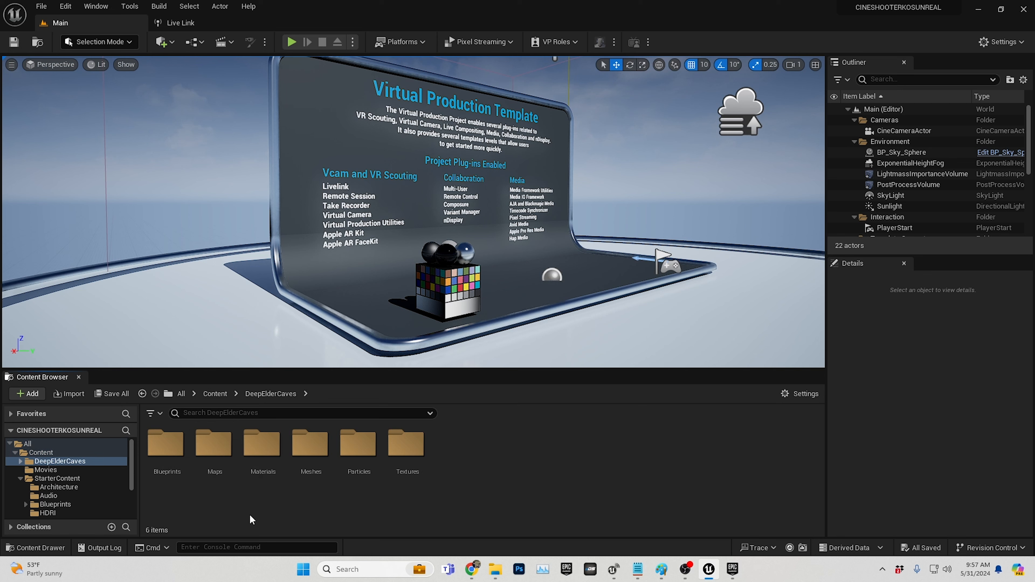
{"action": "double_click", "coordinate": [220, 487]}
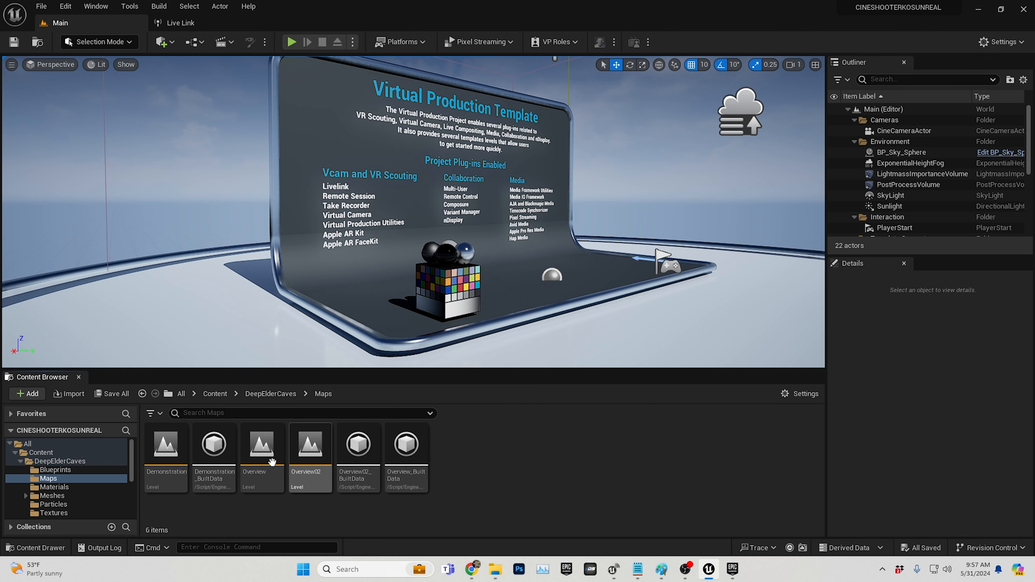
{"action": "scroll", "coordinate": [287, 281], "scroll_direction": "down", "scroll_amount": 5}
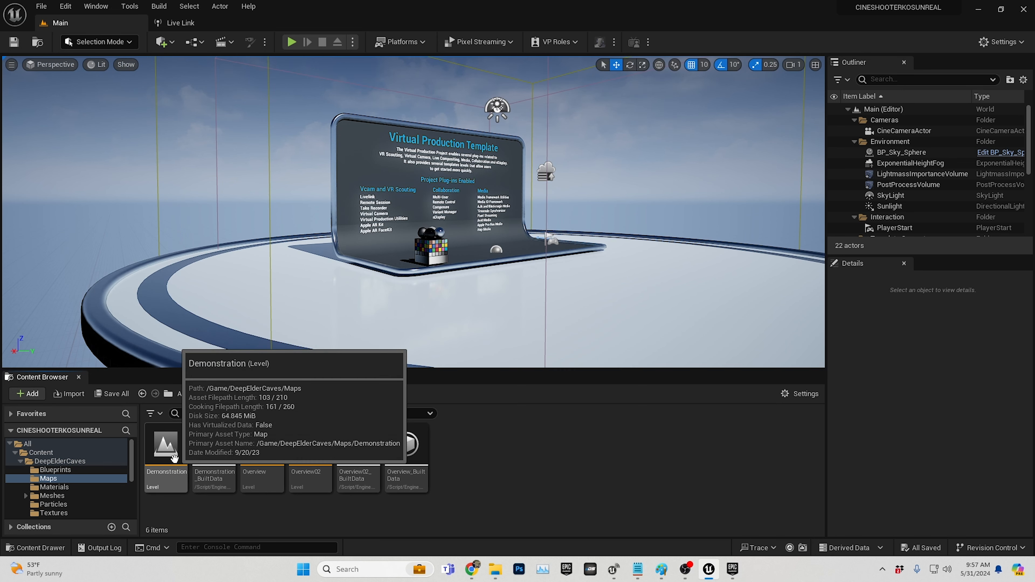
- Open the Demonstration level, and clear and close the message log that comes up with it
{"action": "left_click", "coordinate": [159, 462]}
{"action": "double_click", "coordinate": [159, 462]}
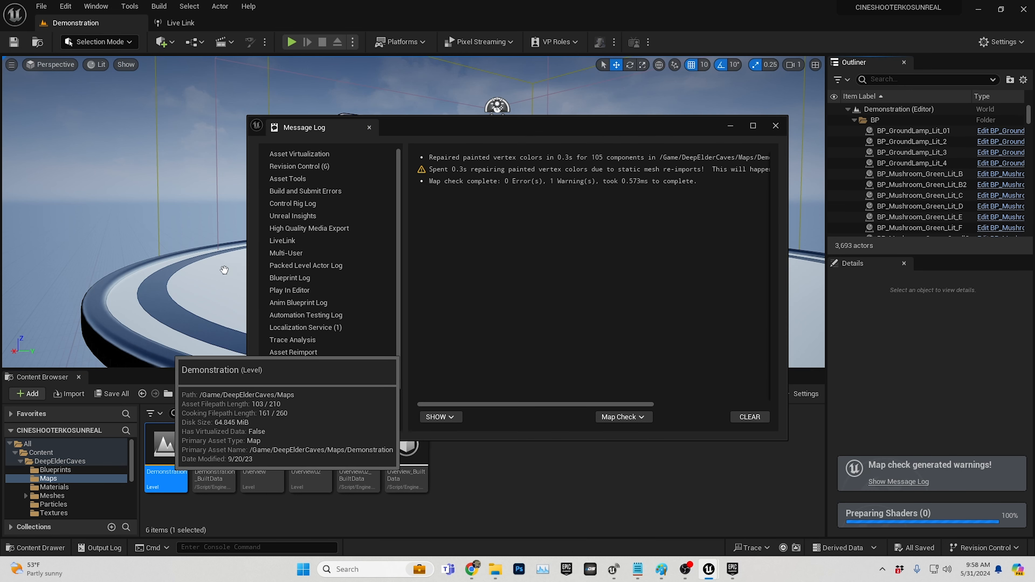
{"action": "left_click", "coordinate": [745, 418]}
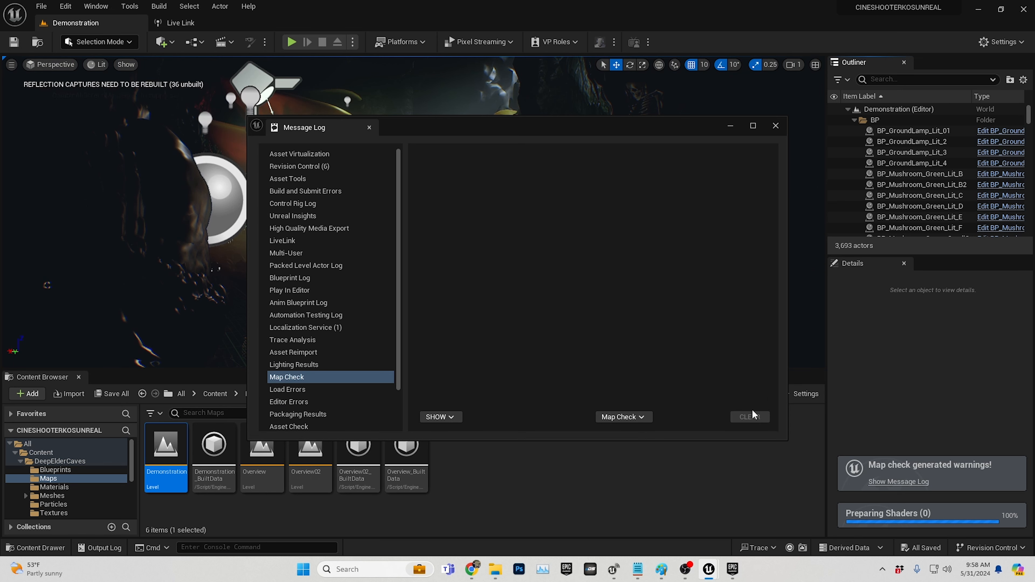
{"action": "left_click", "coordinate": [775, 125]}
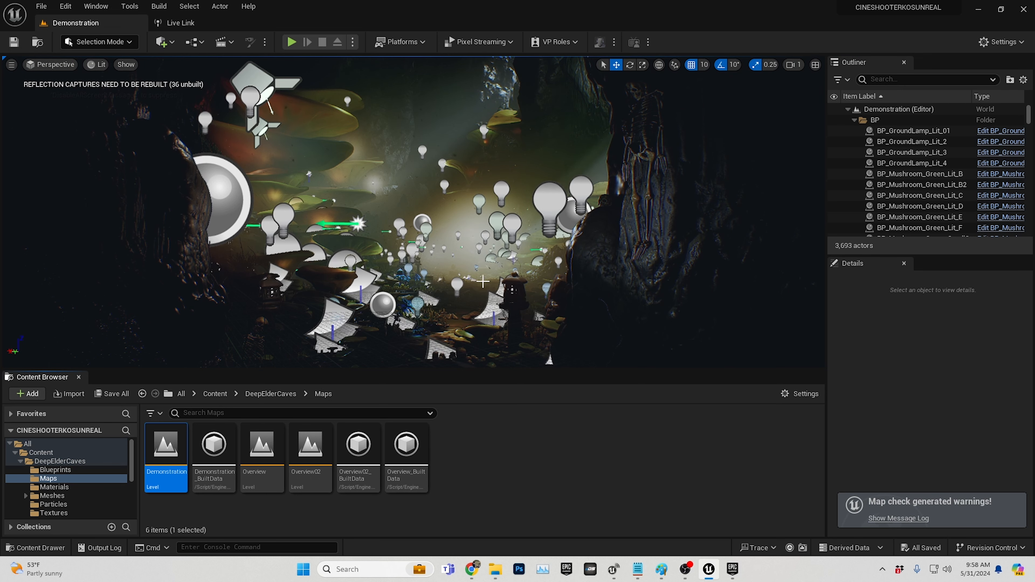
- Shift PointLight47 along the X axis to about -2699.6, and hide the editor icons in the viewport with Game View
{"action": "scroll", "coordinate": [433, 206], "scroll_direction": "up", "scroll_amount": 5}
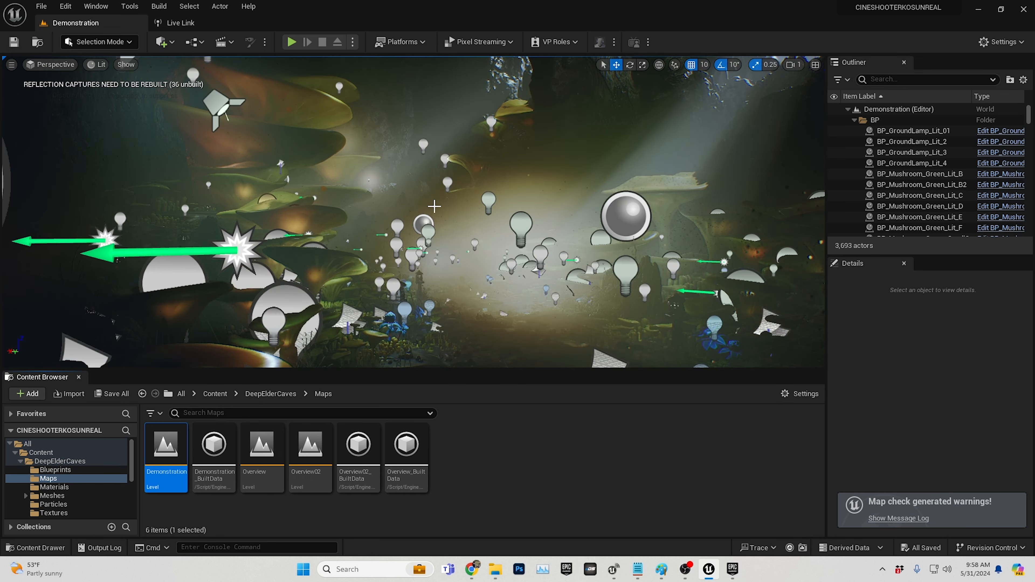
{"action": "left_click_drag", "start_coordinate": [434, 206], "coordinate": [636, 169]}
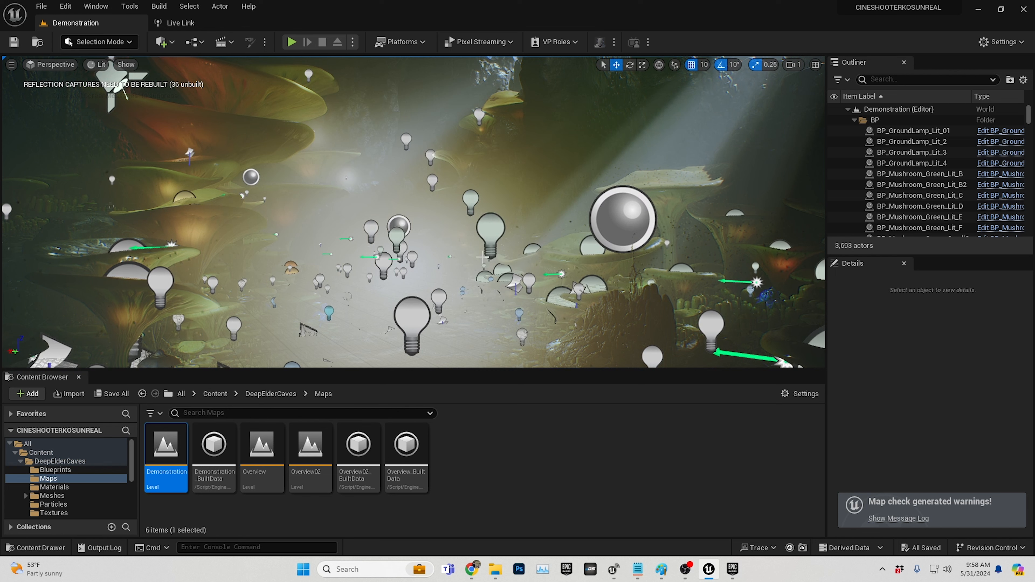
{"action": "left_click", "coordinate": [491, 231]}
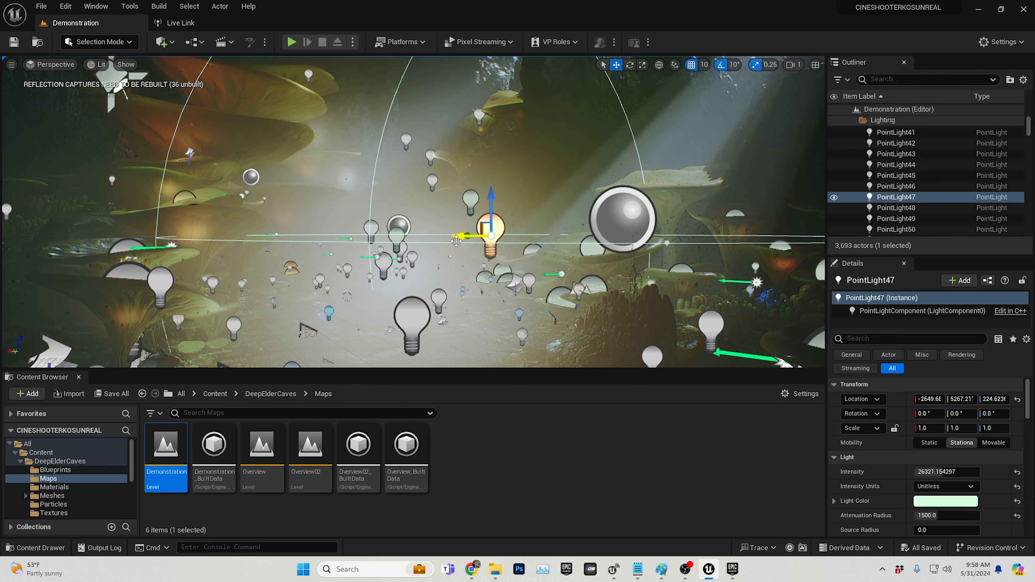
{"action": "mouse_move", "coordinate": [465, 236]}
{"action": "left_mouse_down"}
{"action": "mouse_move", "coordinate": [588, 228]}
{"action": "mouse_move", "coordinate": [326, 233]}
{"action": "mouse_move", "coordinate": [472, 236]}
{"action": "left_mouse_up"}
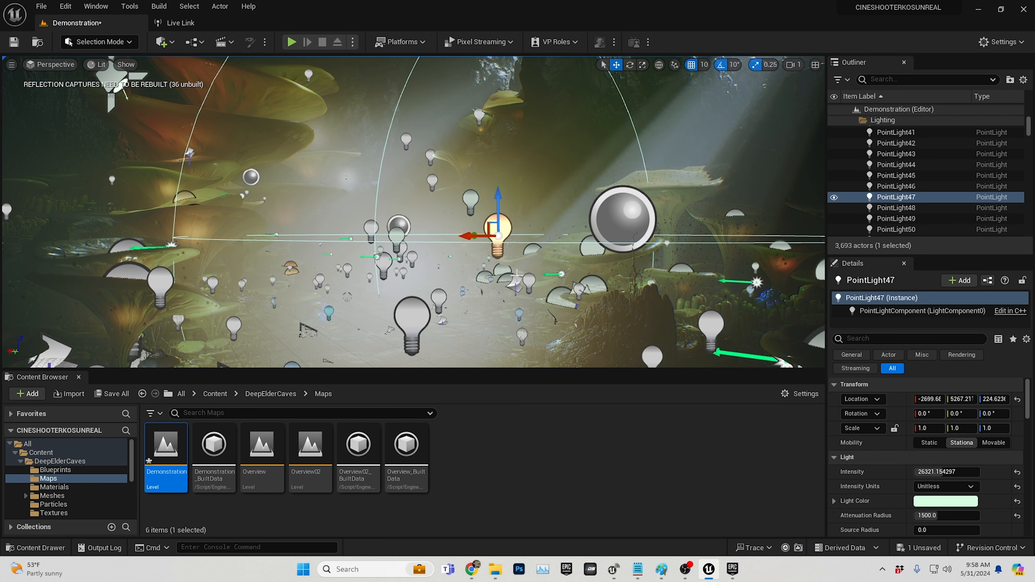
{"action": "key", "text": "g"}
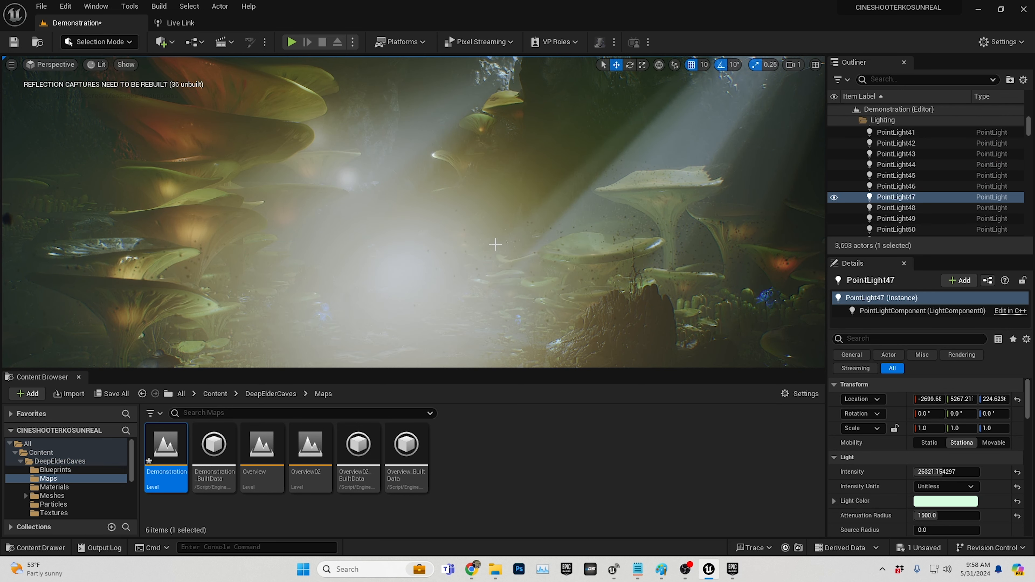
{"action": "right_click_drag", "start_coordinate": [493, 244], "coordinate": [440, 265]}
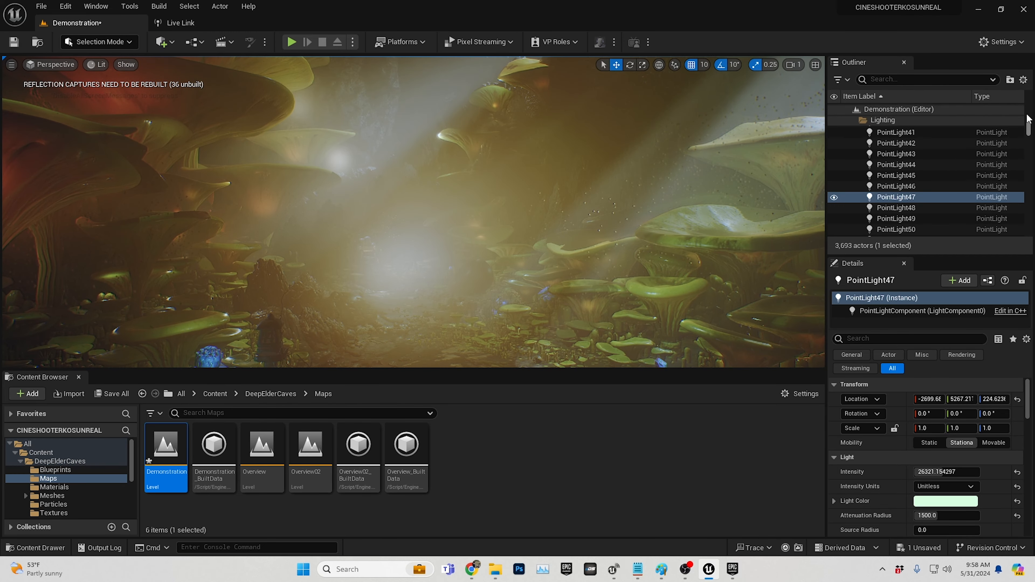
- Collapse all the Demonstration level's actor folders in the Outliner, from BP down to StaticMeshes
{"action": "left_click_drag", "start_coordinate": [1027, 118], "coordinate": [1027, 106]}
{"action": "left_click", "coordinate": [854, 120]}
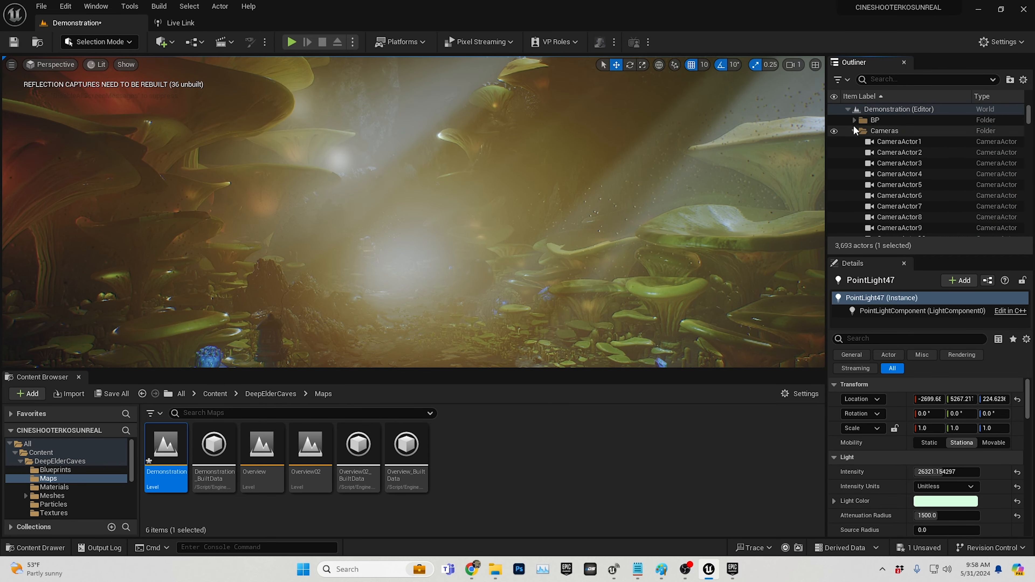
{"action": "left_click", "coordinate": [854, 130]}
{"action": "left_click", "coordinate": [854, 141]}
{"action": "left_click", "coordinate": [854, 163]}
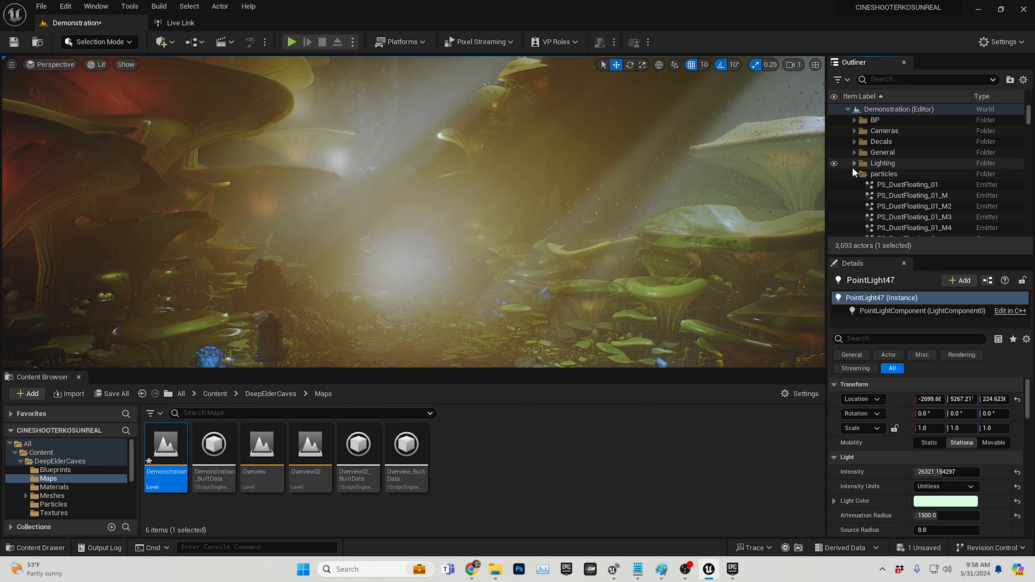
{"action": "left_click", "coordinate": [854, 174]}
{"action": "left_click", "coordinate": [854, 185]}
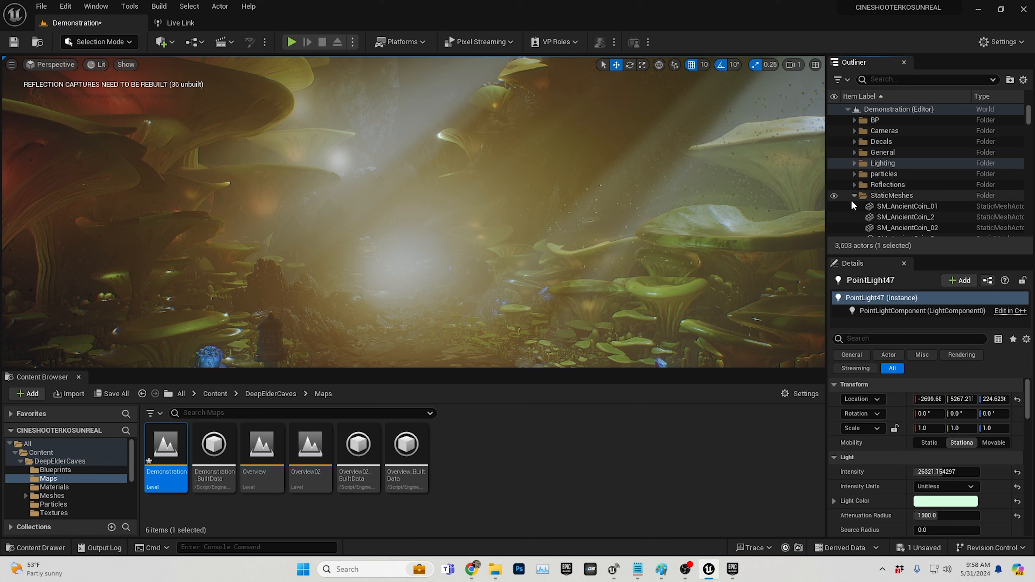
{"action": "left_click", "coordinate": [854, 196]}
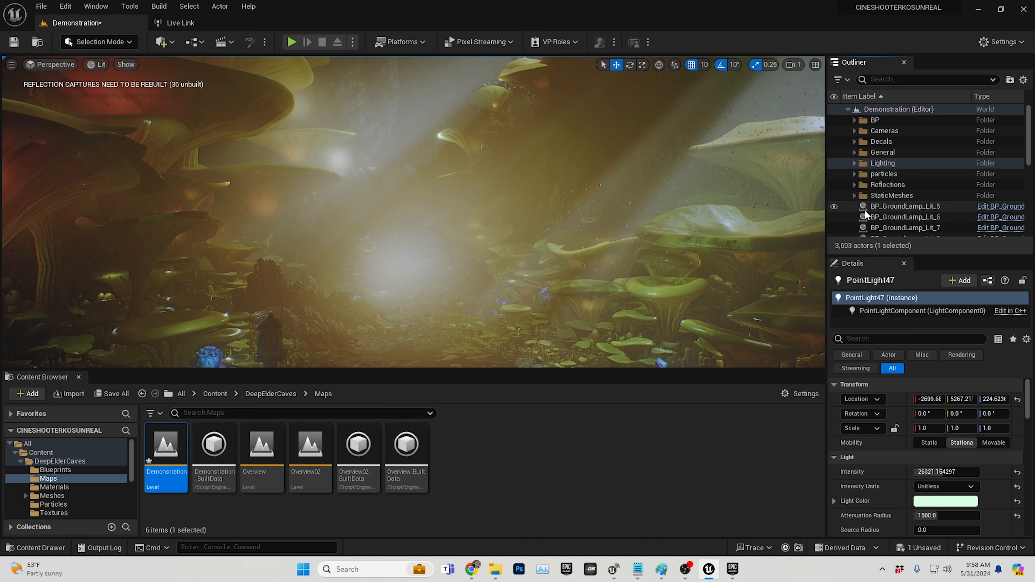
- Delete all the cine cameras from the level, CineCameraActor1 through CineCameraActor15
{"action": "scroll", "coordinate": [865, 209], "scroll_direction": "down", "scroll_amount": 4}
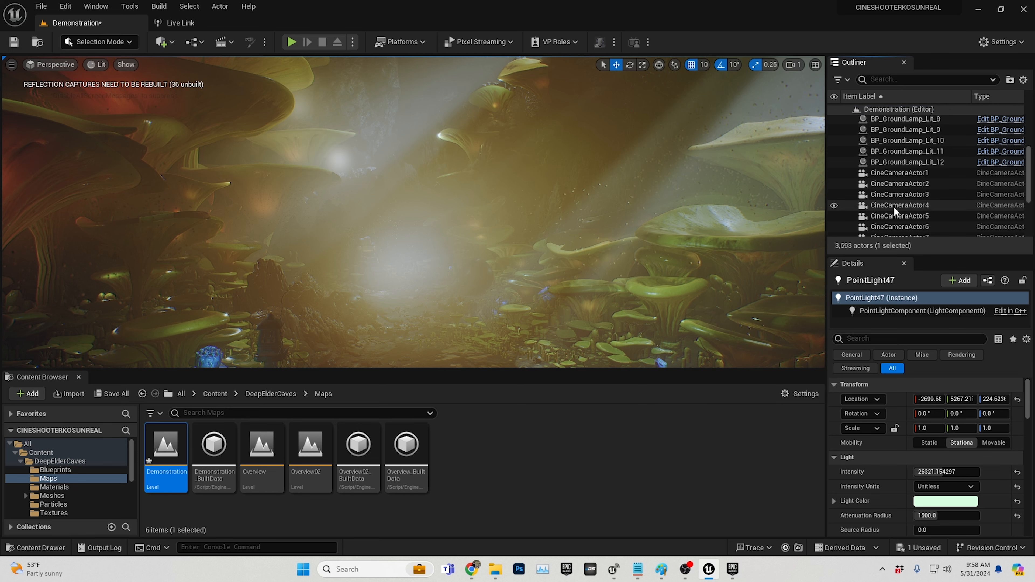
{"action": "left_click", "coordinate": [890, 172]}
{"action": "scroll", "coordinate": [891, 190], "scroll_direction": "down", "scroll_amount": 3}
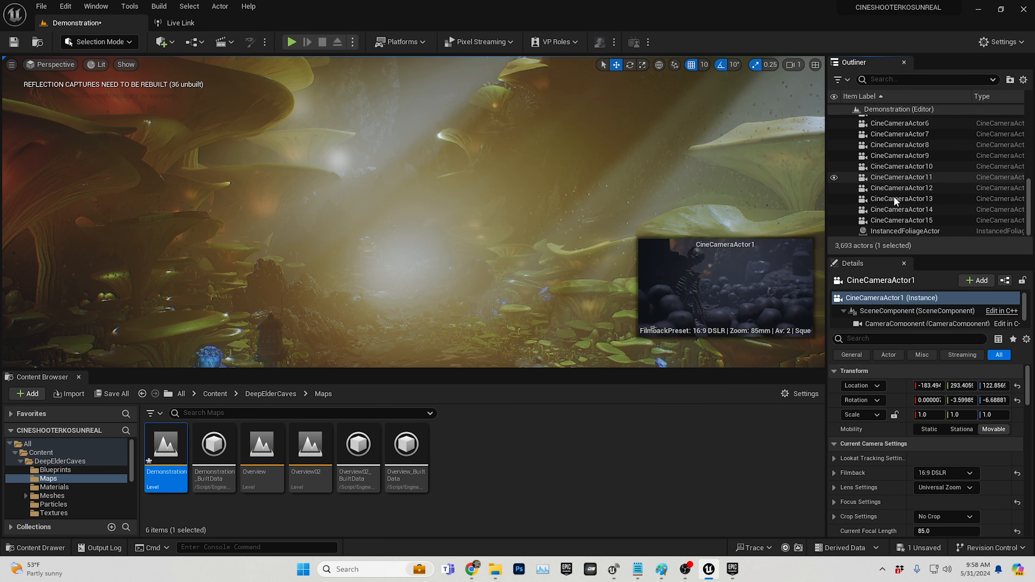
{"action": "left_click", "coordinate": [889, 220], "text": "shift"}
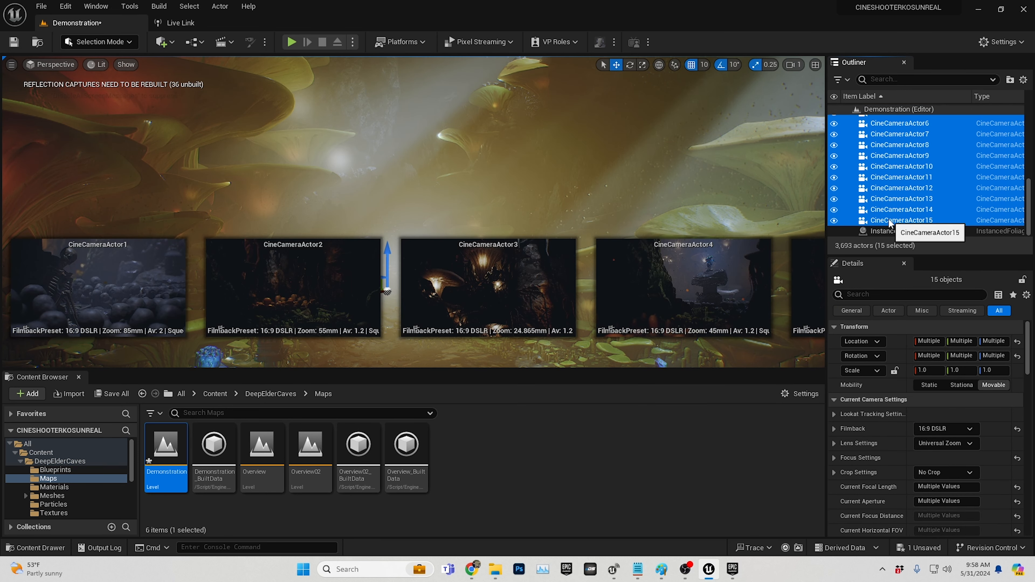
{"action": "key", "text": "Delete"}
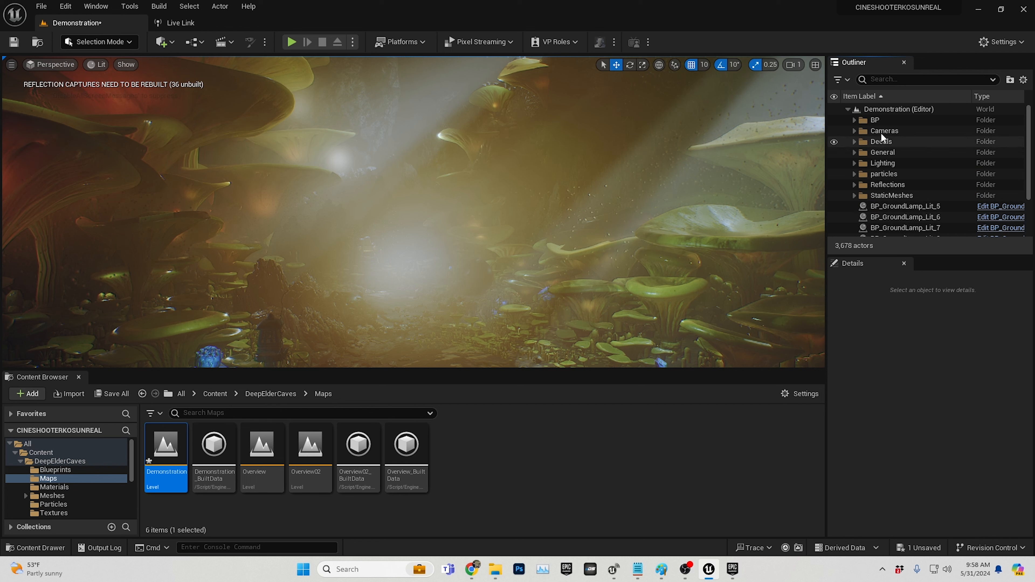
- Delete every camera in the Cameras folder, CameraActor1 through CameraActor13
{"action": "left_click", "coordinate": [854, 131]}
{"action": "left_click", "coordinate": [883, 129]}
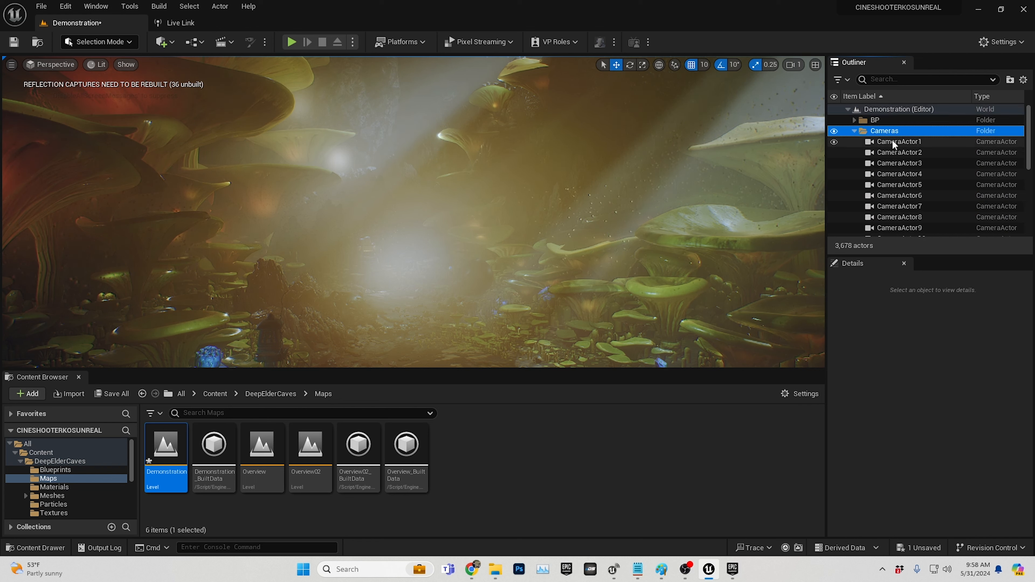
{"action": "scroll", "coordinate": [891, 139], "scroll_direction": "down", "scroll_amount": 3}
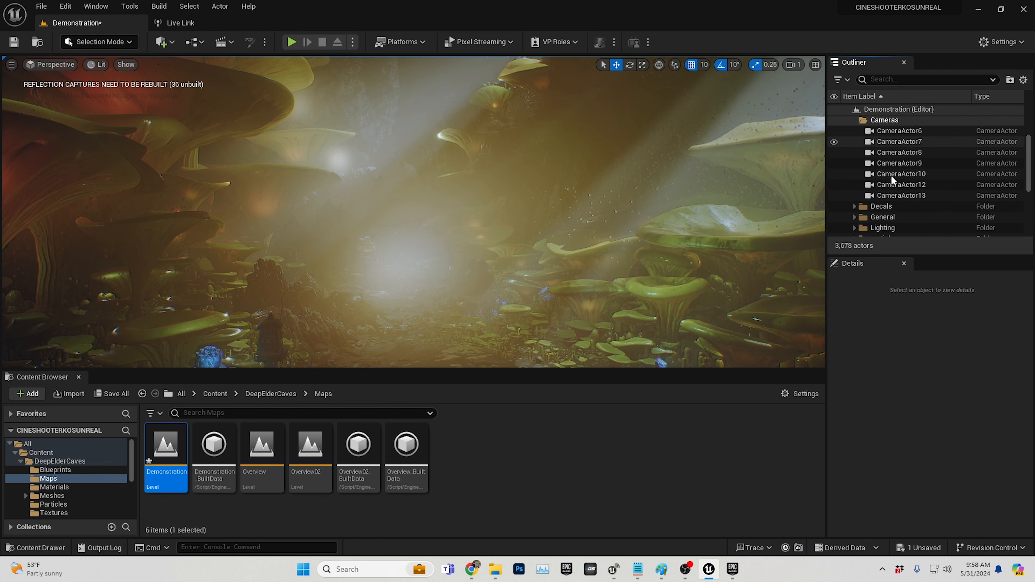
{"action": "left_click", "coordinate": [893, 194], "text": "shift"}
{"action": "key", "text": "Delete"}
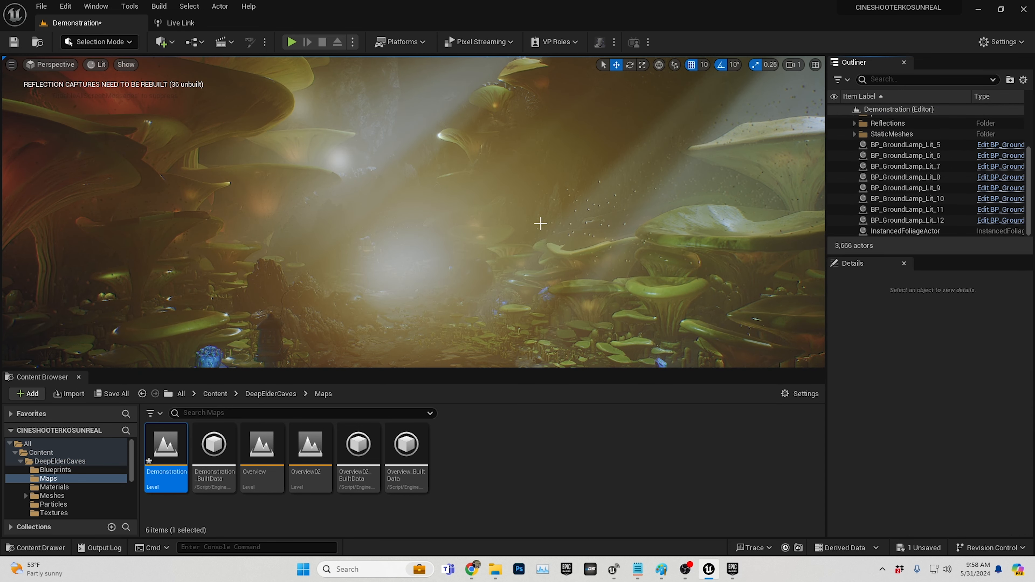
- Filter the Outliner for FOG and set the ExponentialHeightFog actor's Fog Density to 0.018
{"action": "scroll", "coordinate": [910, 163], "scroll_direction": "up", "scroll_amount": 3}
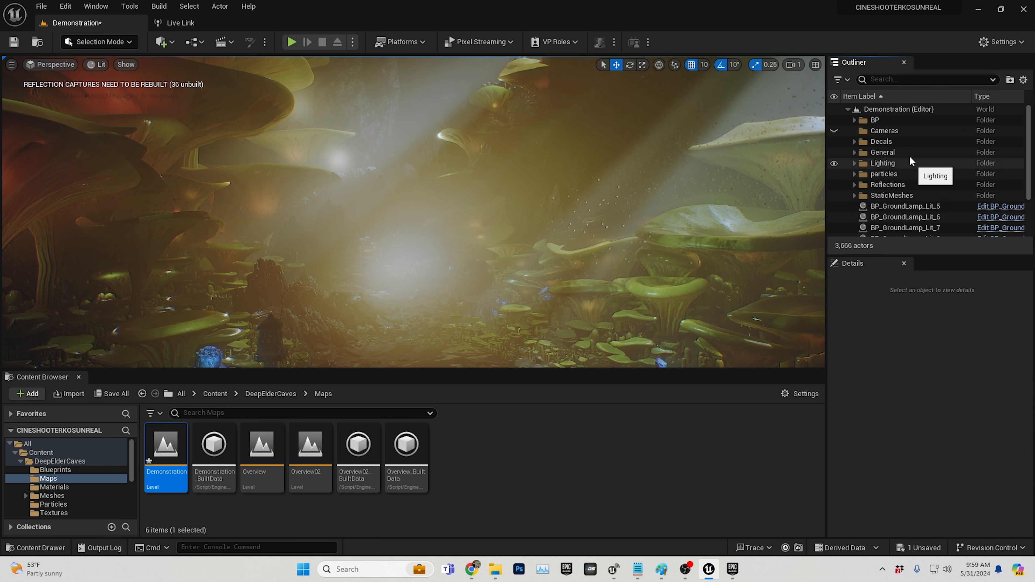
{"action": "left_click", "coordinate": [886, 80]}
{"action": "type", "text": "FOG"}
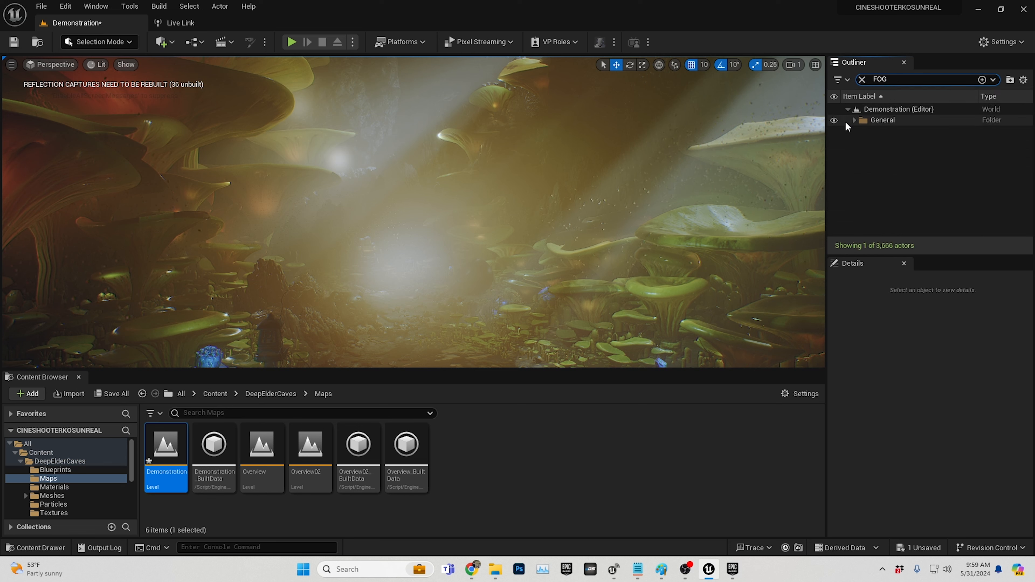
{"action": "left_click", "coordinate": [854, 120]}
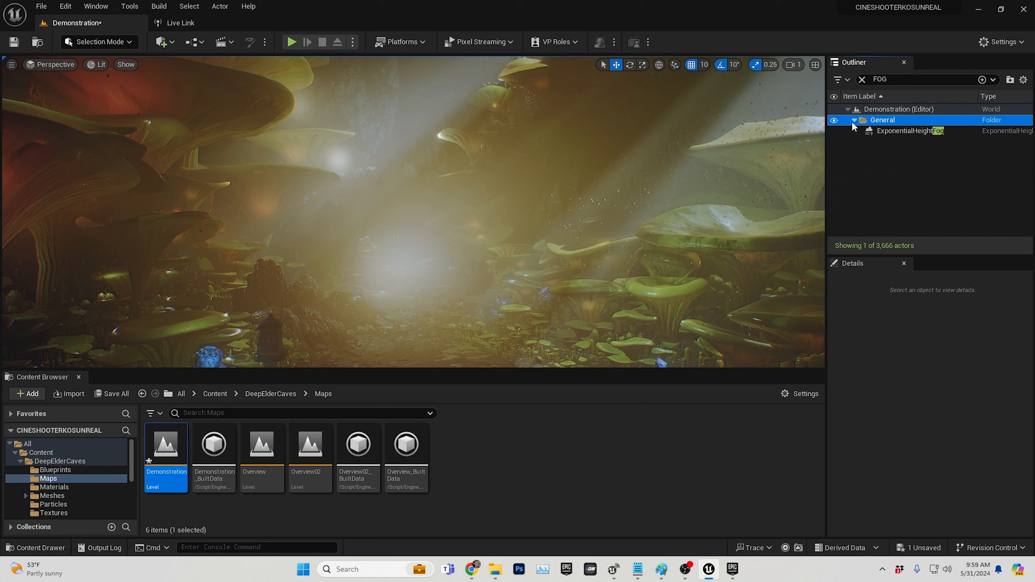
{"action": "left_click", "coordinate": [904, 131]}
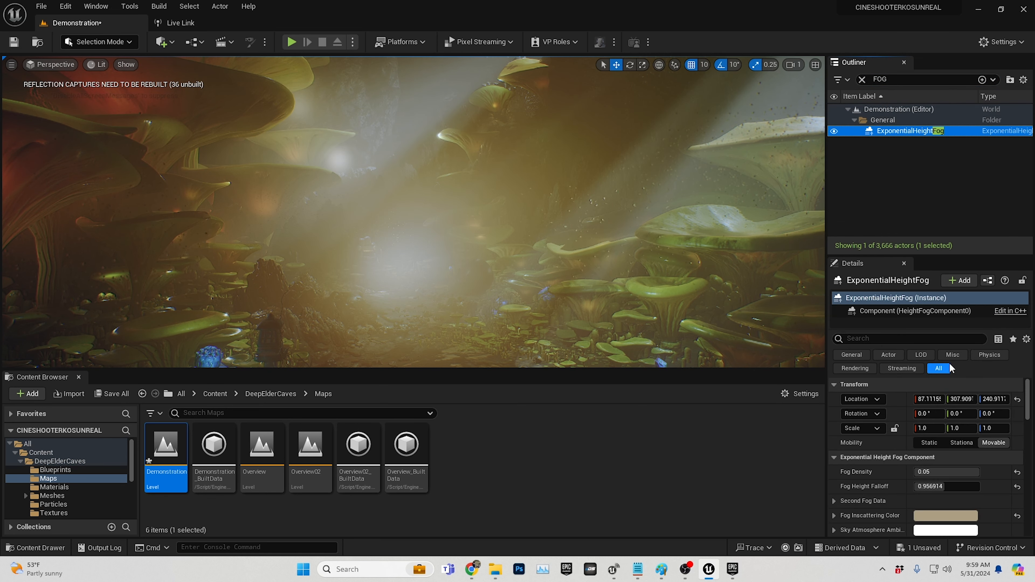
{"action": "left_click", "coordinate": [927, 472]}
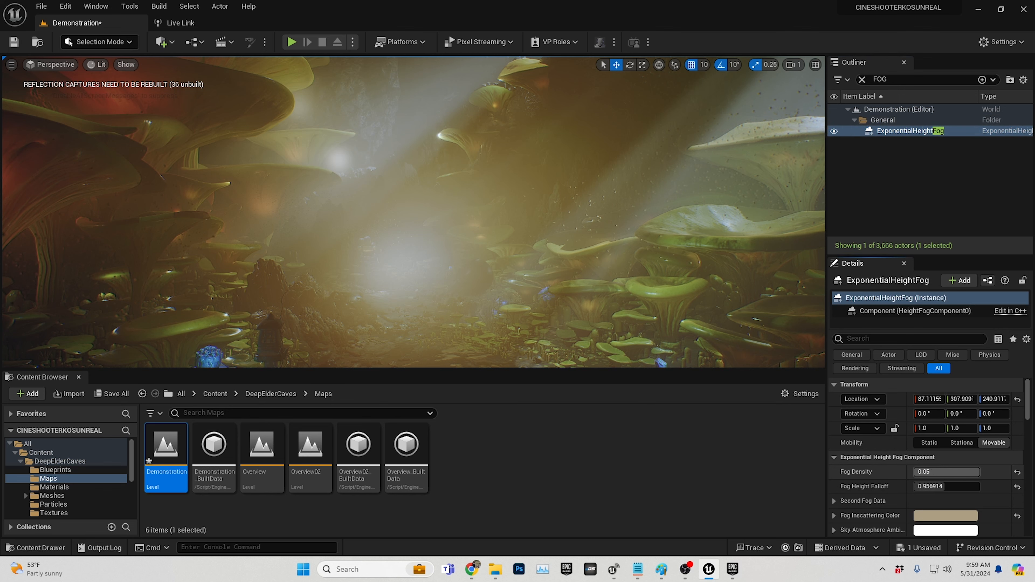
{"action": "left_click_drag", "start_coordinate": [975, 472], "coordinate": [939, 472]}
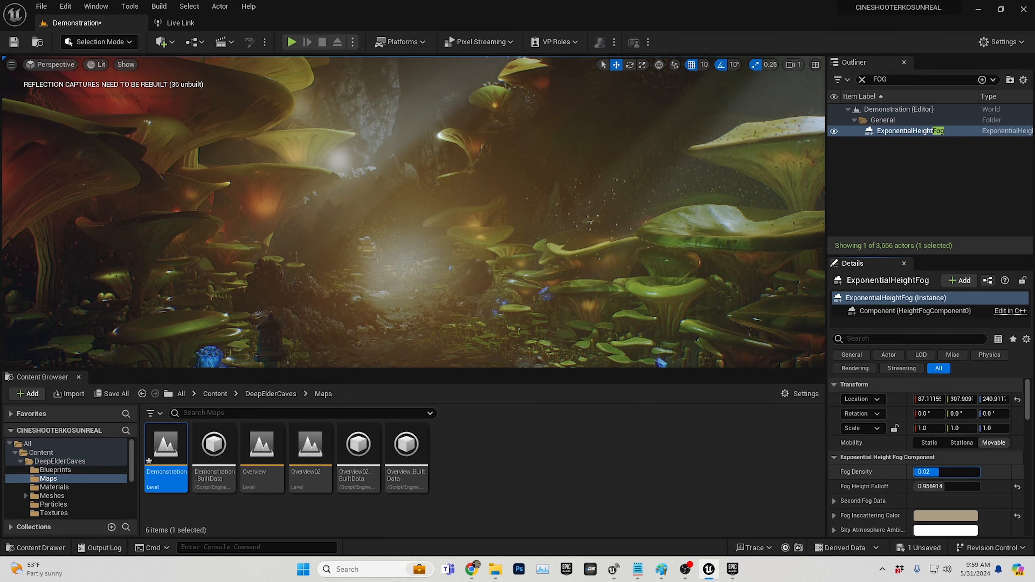
- Clear the FOG filter from the Outliner and collapse the General folder
{"action": "right_click_drag", "start_coordinate": [549, 267], "coordinate": [489, 267]}
{"action": "mouse_move", "coordinate": [490, 206]}
{"action": "right_mouse_down"}
{"action": "mouse_move", "coordinate": [411, 214]}
{"action": "mouse_move", "coordinate": [494, 217]}
{"action": "right_mouse_up"}
{"action": "middle_click_drag", "start_coordinate": [560, 189], "coordinate": [627, 235]}
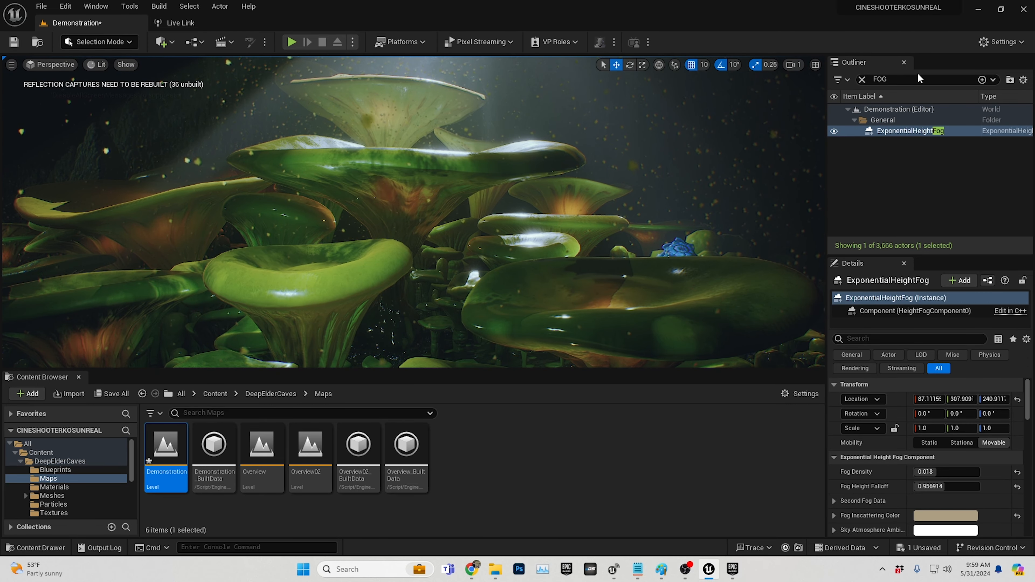
{"action": "left_click", "coordinate": [862, 79]}
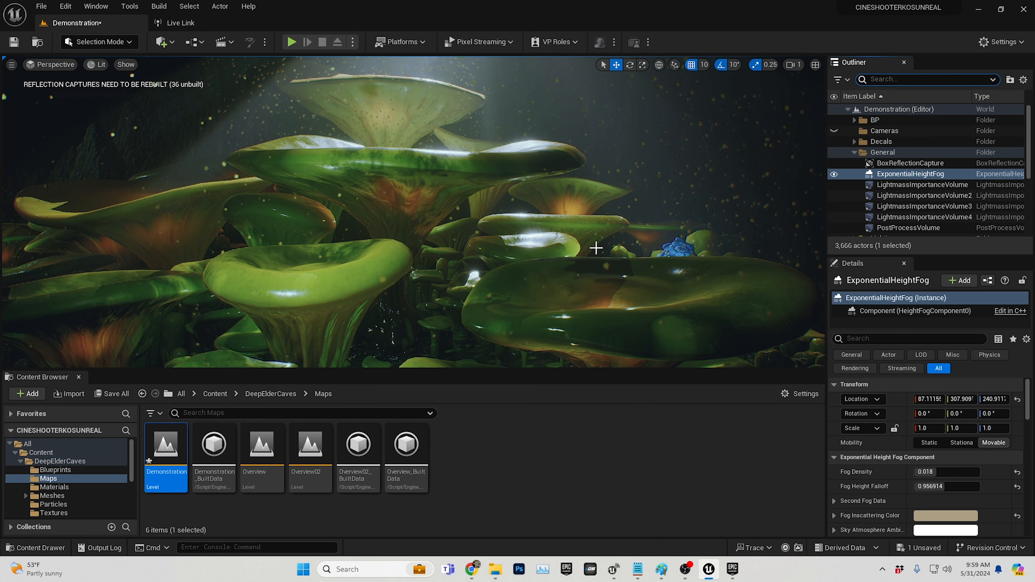
{"action": "mouse_move", "coordinate": [675, 168]}
{"action": "middle_mouse_down"}
{"action": "mouse_move", "coordinate": [679, 90]}
{"action": "mouse_move", "coordinate": [658, 163]}
{"action": "middle_mouse_up"}
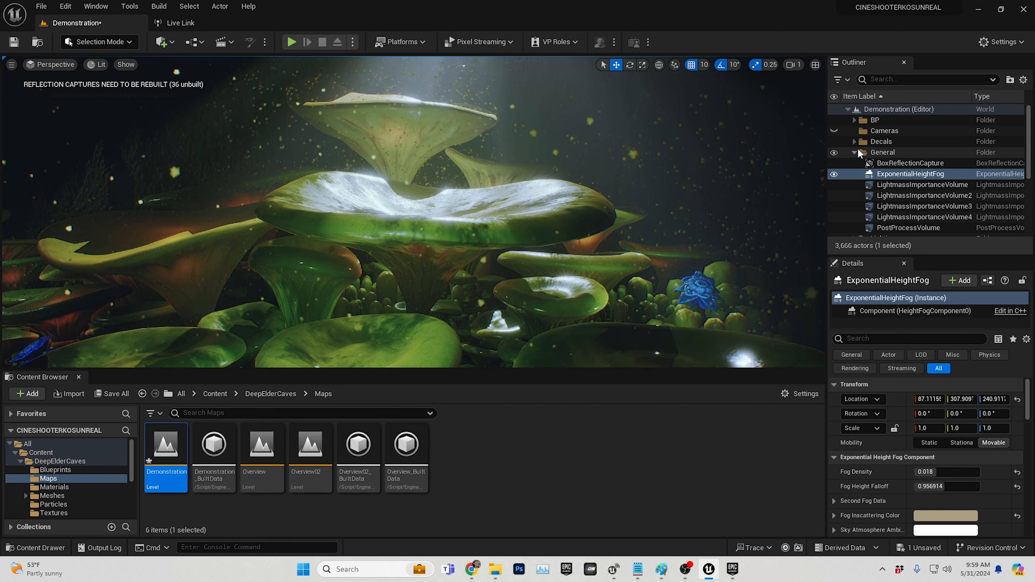
{"action": "left_click", "coordinate": [854, 152]}
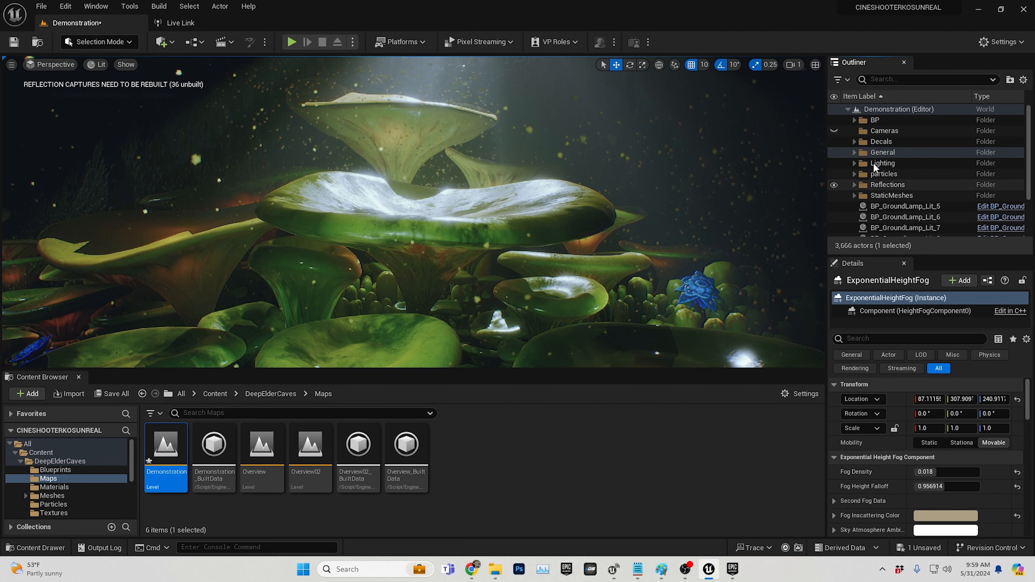
- Temporarily hide the particles folder to view the mushrooms without floating dust, and make it visible again
{"action": "left_click", "coordinate": [869, 185]}
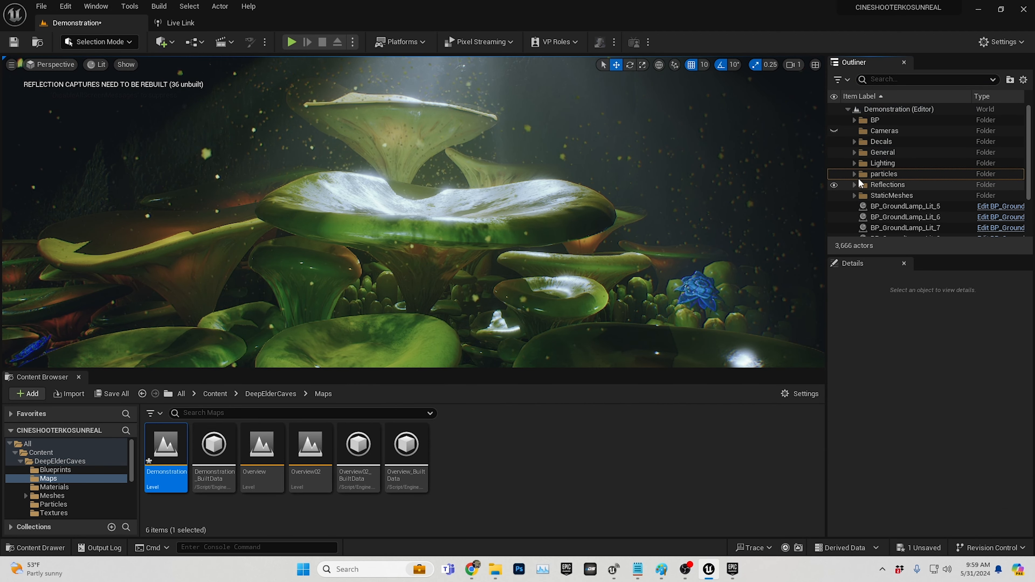
{"action": "left_click", "coordinate": [832, 174]}
{"action": "middle_click_drag", "start_coordinate": [568, 303], "coordinate": [487, 303]}
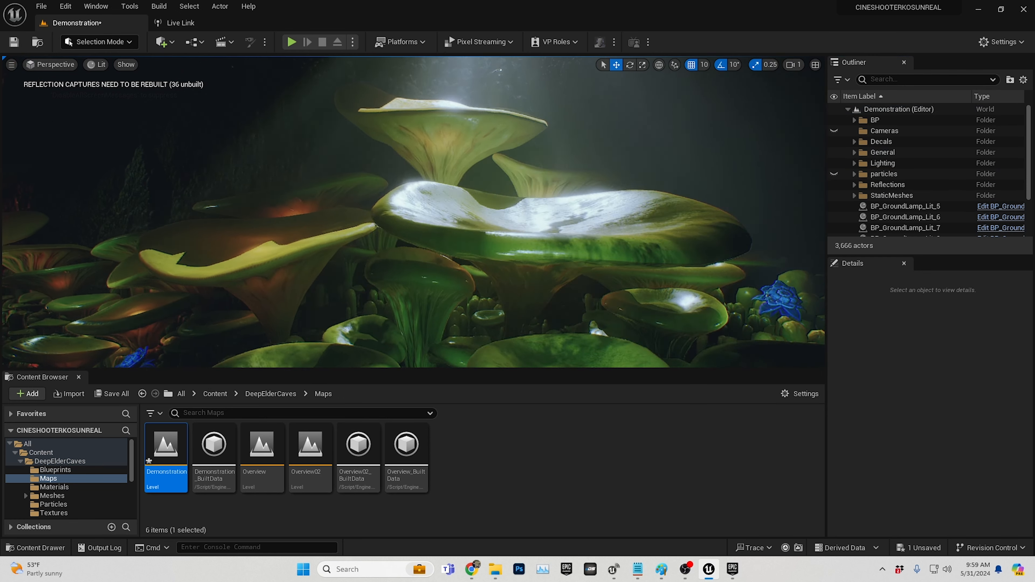
{"action": "right_click_drag", "start_coordinate": [575, 283], "coordinate": [604, 278]}
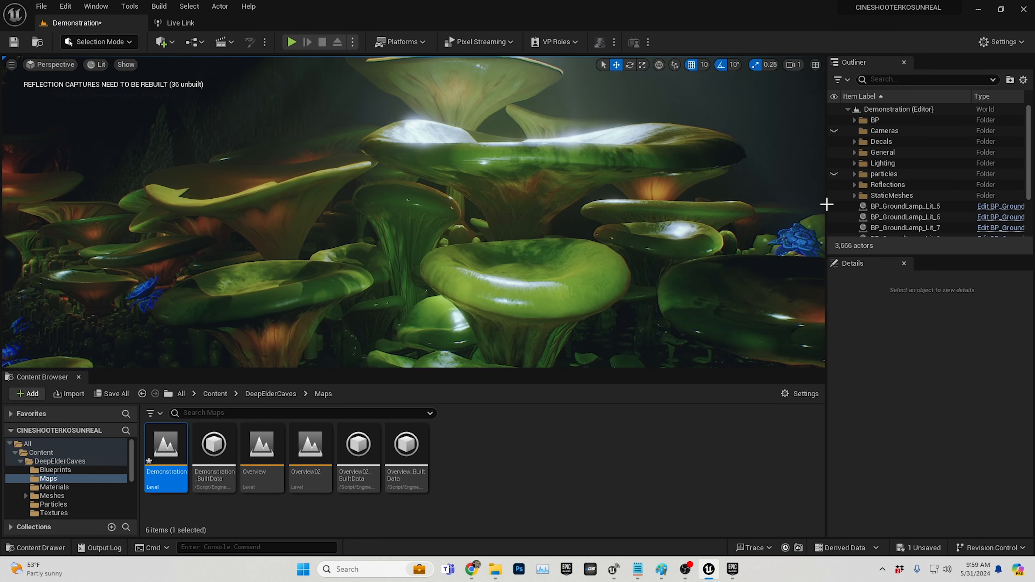
{"action": "left_click", "coordinate": [833, 174]}
- Frame the open cave floor in front of the lit stairway, and return to the project's root Content folder
{"action": "right_click_drag", "start_coordinate": [699, 274], "coordinate": [782, 308]}
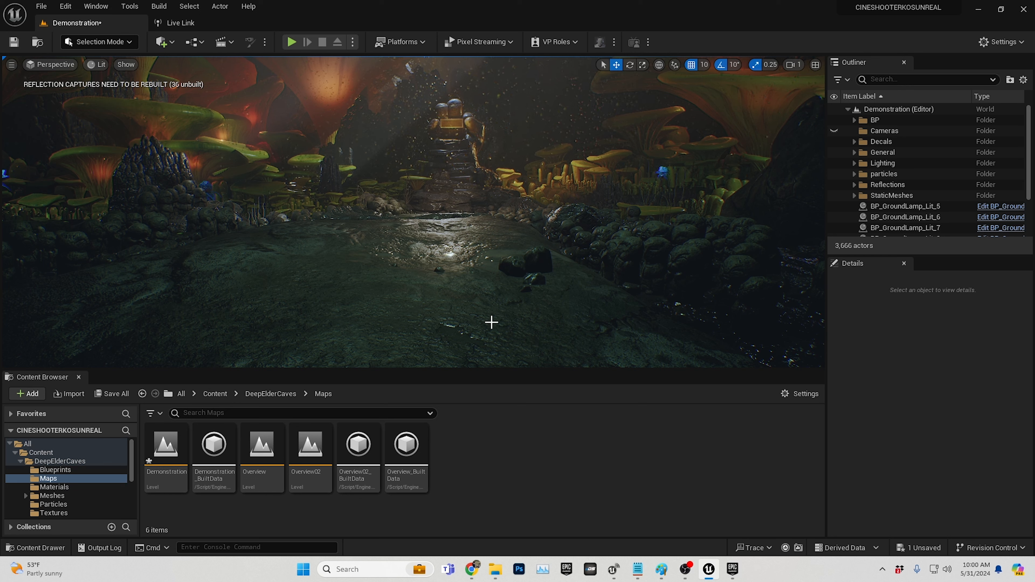
{"action": "left_click", "coordinate": [215, 394]}
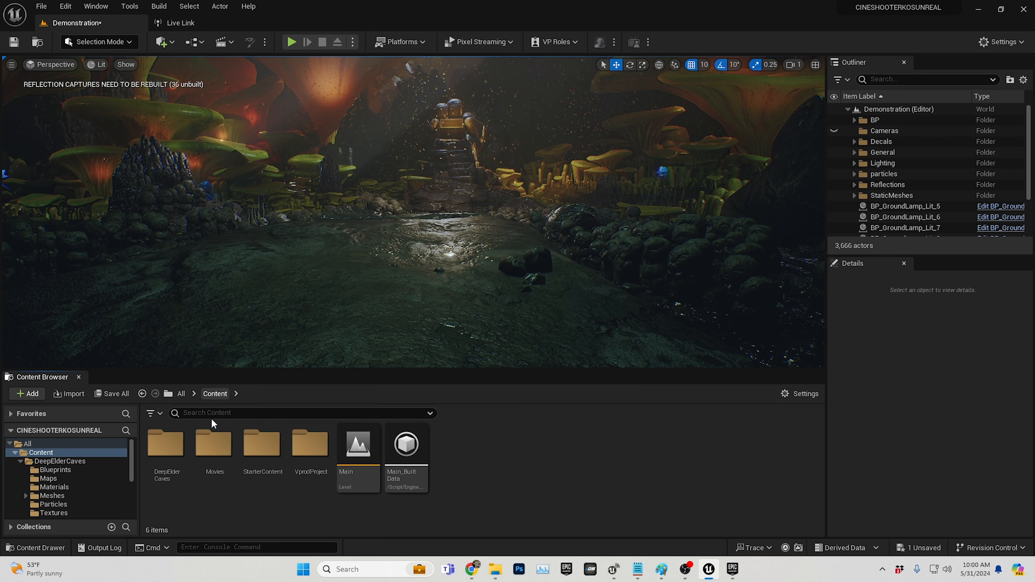
- Create a new, blank nDisplay Config asset in the Content folder, keeping the default name nDisplayConfig
{"action": "right_click", "coordinate": [477, 453]}
{"action": "mouse_move", "coordinate": [480, 445]}
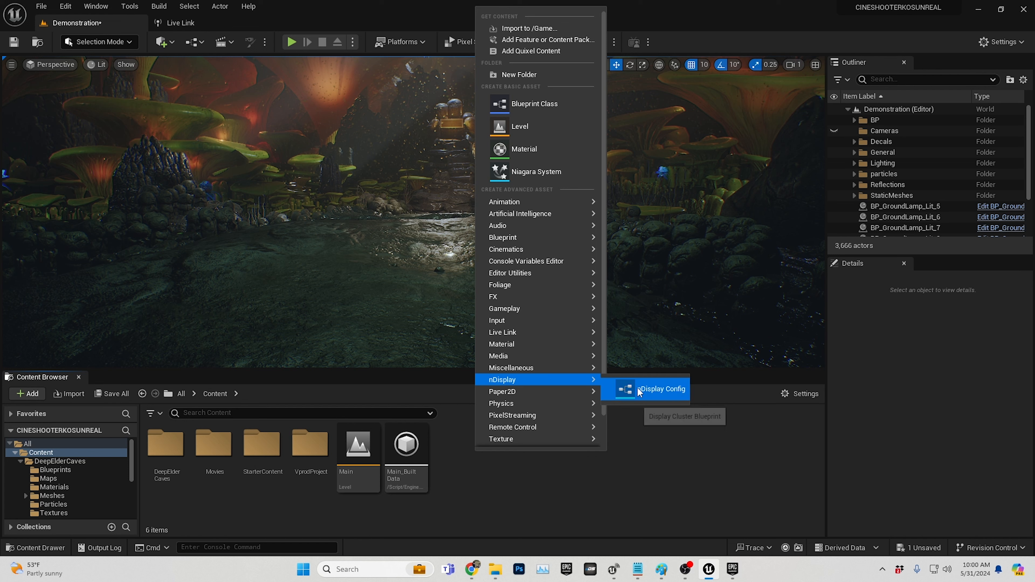
{"action": "left_click", "coordinate": [654, 388]}
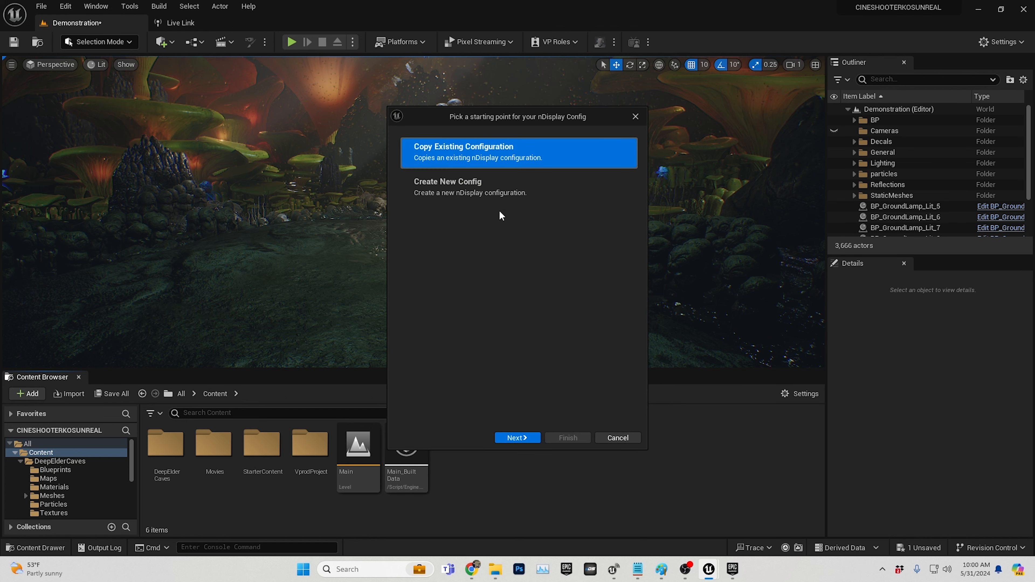
{"action": "left_click", "coordinate": [494, 191]}
{"action": "left_click", "coordinate": [567, 437]}
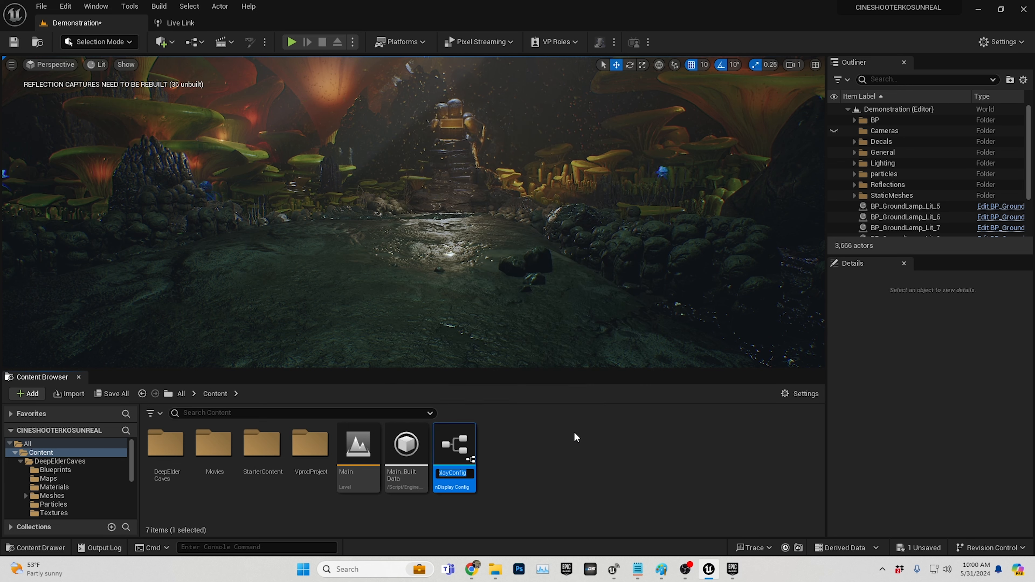
{"action": "key", "text": "Return"}
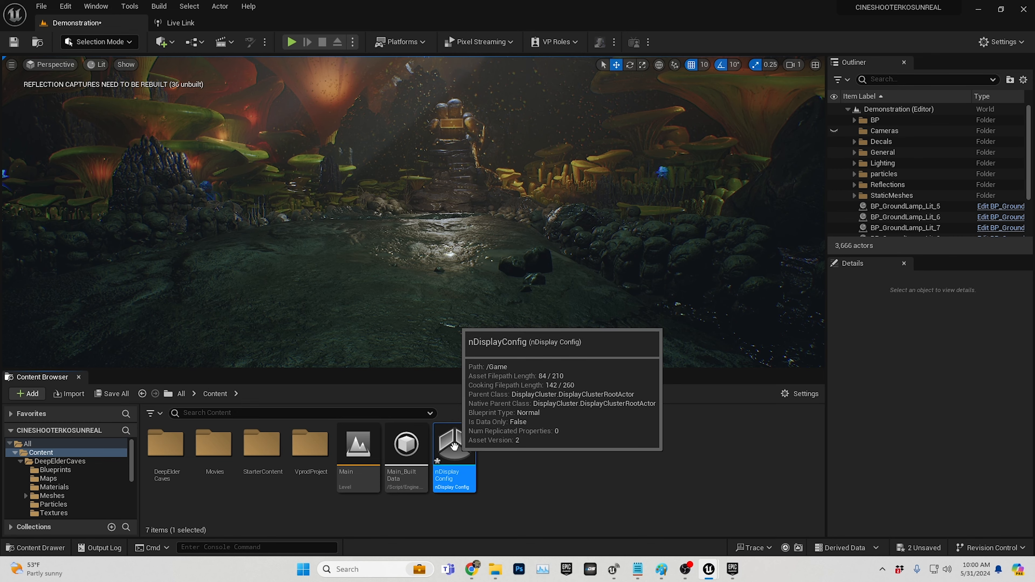
- Open the nDisplayConfig asset and dock its editor next to the Demonstration level in the main window
{"action": "double_click", "coordinate": [455, 449]}
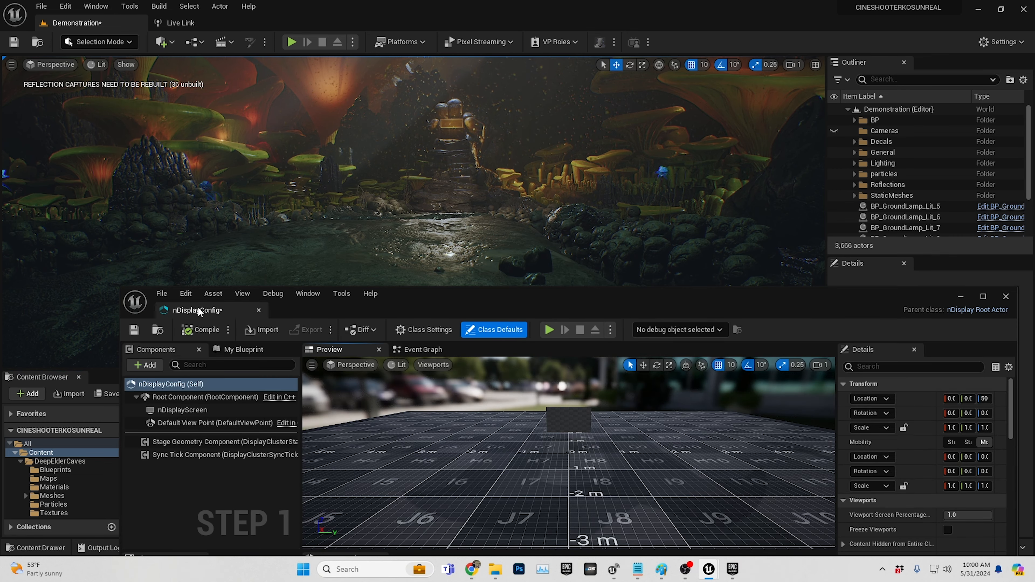
{"action": "left_click_drag", "start_coordinate": [192, 313], "coordinate": [226, 23]}
{"action": "left_click", "coordinate": [77, 23]}
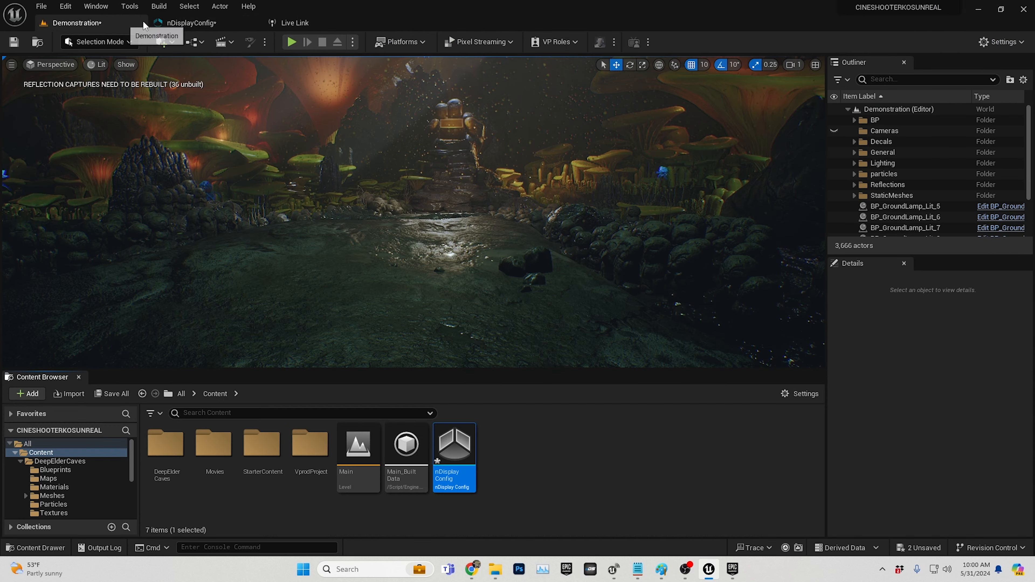
{"action": "left_click", "coordinate": [191, 23]}
{"action": "left_click", "coordinate": [94, 24]}
{"action": "left_click", "coordinate": [209, 23]}
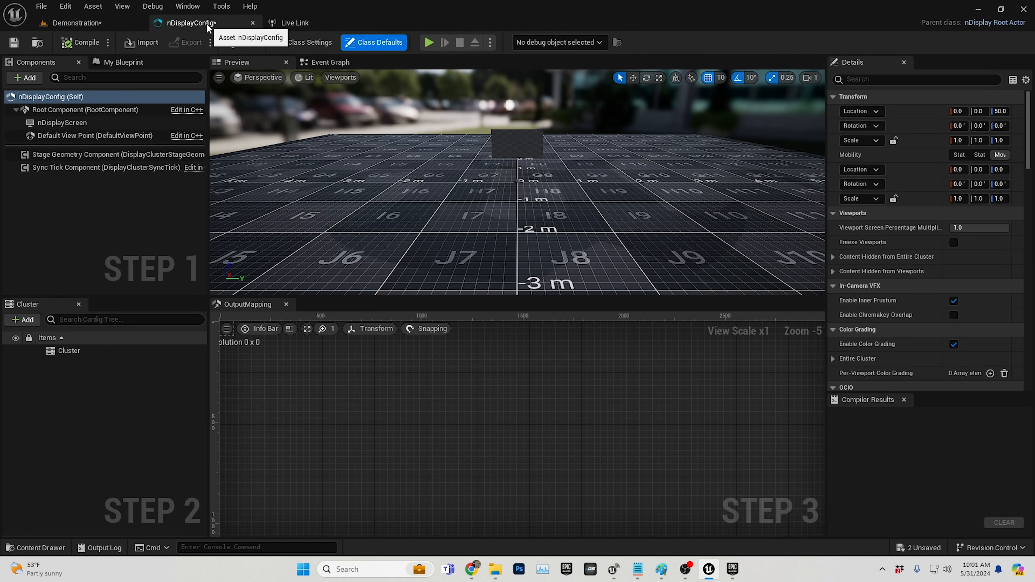
- Select the nDisplayScreen component and lock its scale proportions
{"action": "scroll", "coordinate": [506, 166], "scroll_direction": "up", "scroll_amount": 10}
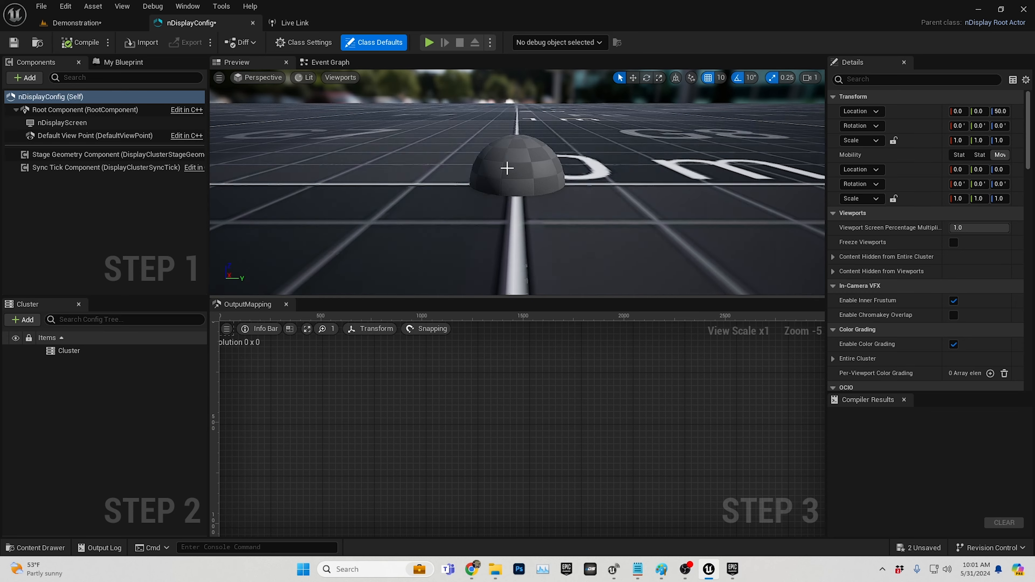
{"action": "scroll", "coordinate": [506, 171], "scroll_direction": "down", "scroll_amount": 5}
{"action": "middle_click_drag", "start_coordinate": [517, 180], "coordinate": [524, 213]}
{"action": "left_click", "coordinate": [536, 223]}
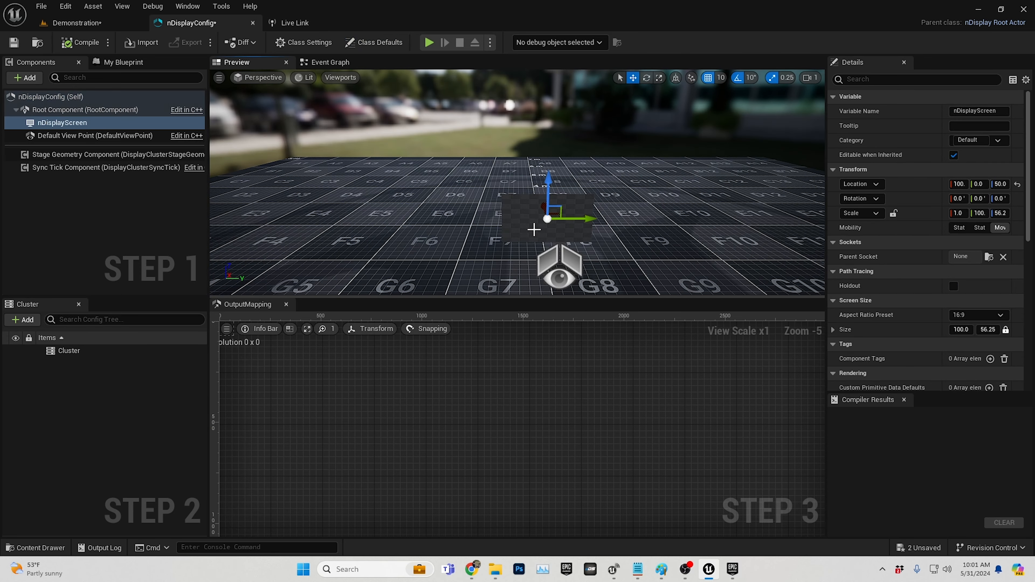
{"action": "right_click_drag", "start_coordinate": [534, 230], "coordinate": [549, 213]}
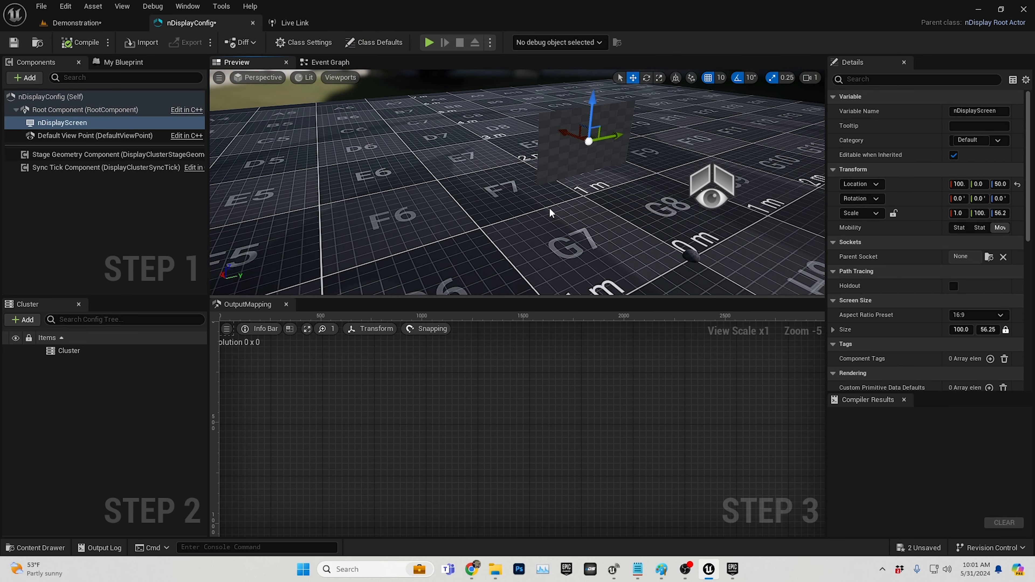
{"action": "right_click_drag", "start_coordinate": [575, 165], "coordinate": [502, 219]}
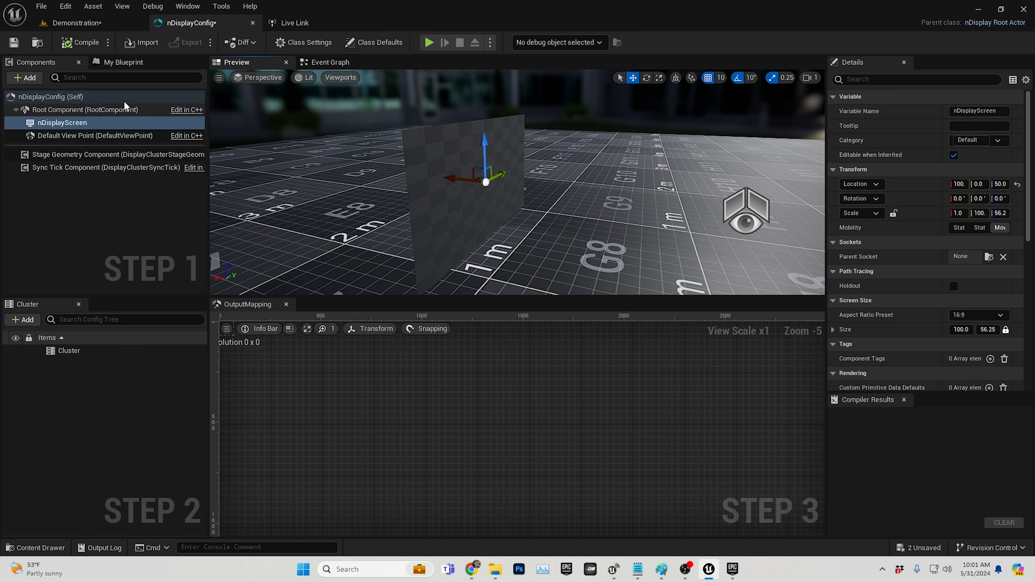
{"action": "left_click", "coordinate": [48, 123]}
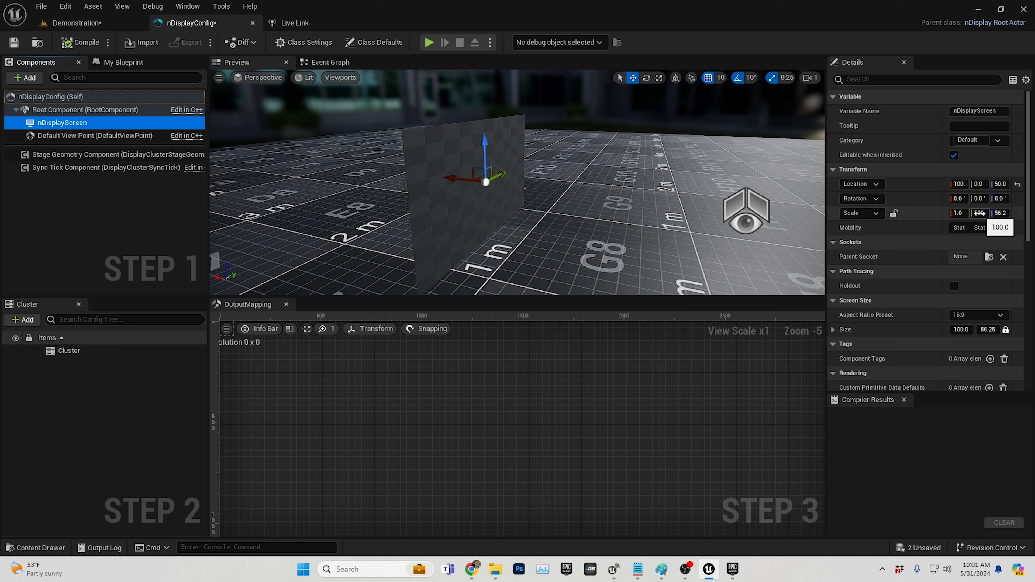
{"action": "left_click", "coordinate": [893, 213]}
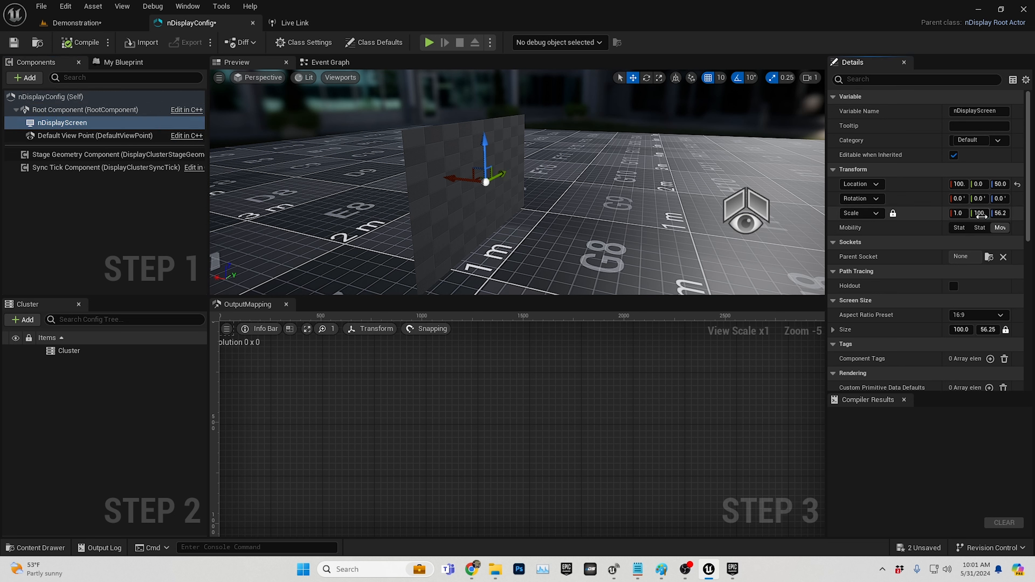
- Set the nDisplayScreen's Y scale to 121 with the proportions locked
{"action": "left_click", "coordinate": [984, 216]}
{"action": "type", "text": "01"}
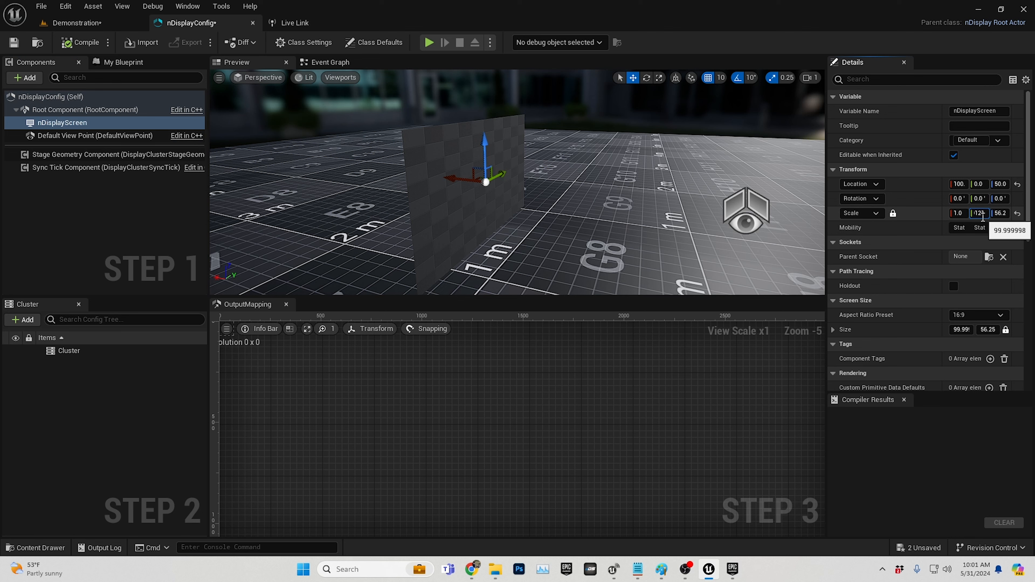
{"action": "key", "text": "Return"}
{"action": "left_click", "coordinate": [978, 217]}
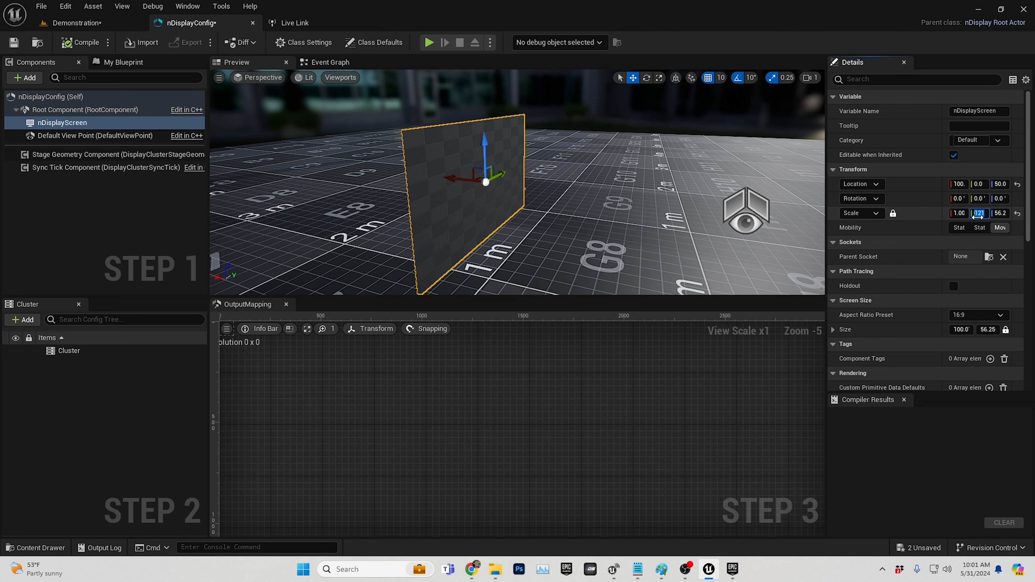
{"action": "type", "text": "100"}
{"action": "key", "text": "Return"}
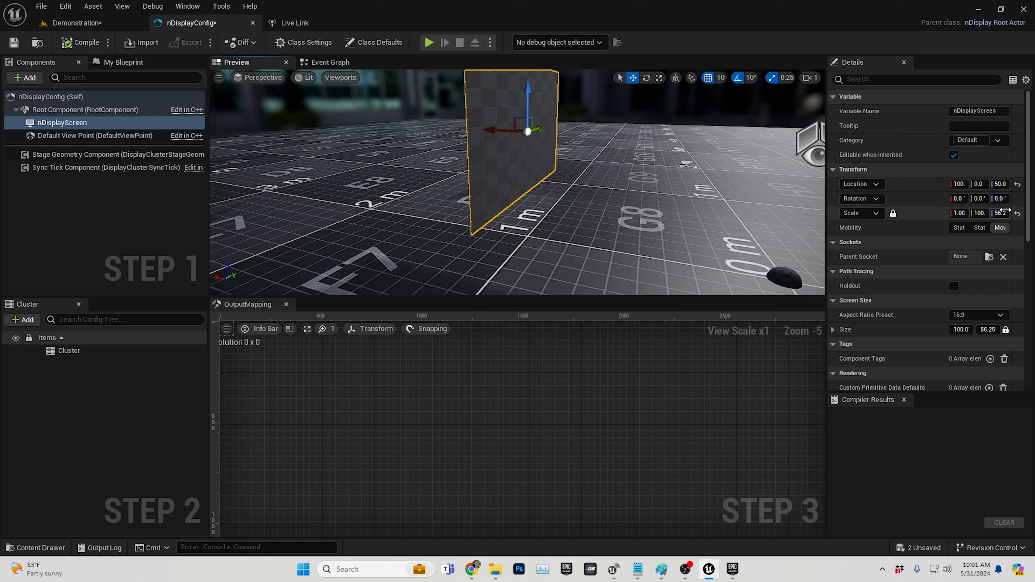
{"action": "left_click", "coordinate": [978, 213]}
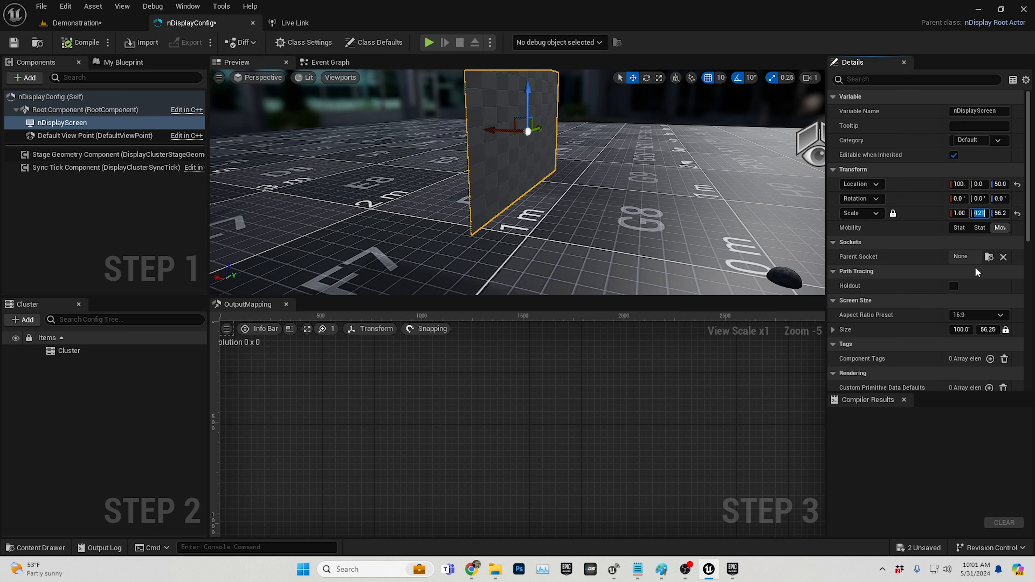
{"action": "type", "text": "121"}
{"action": "key", "text": "Return"}
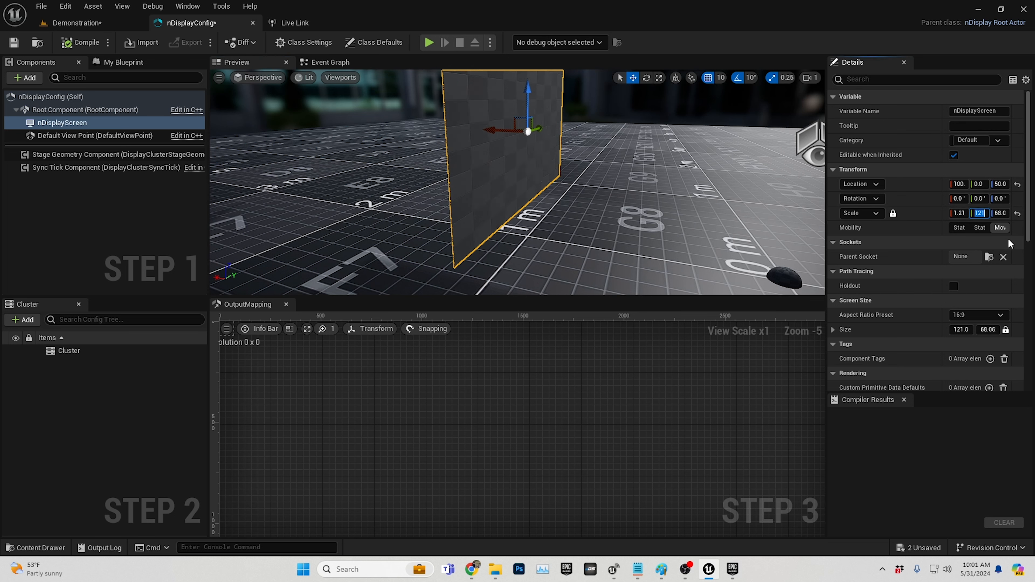
- Set the Default View Point's Z location to 0 so it sits at floor level
{"action": "key", "text": "Tab"}
{"action": "scroll", "coordinate": [1017, 216], "scroll_direction": "down", "scroll_amount": 1}
{"action": "scroll", "coordinate": [656, 255], "scroll_direction": "up", "scroll_amount": 3}
{"action": "scroll", "coordinate": [653, 236], "scroll_direction": "down", "scroll_amount": 6}
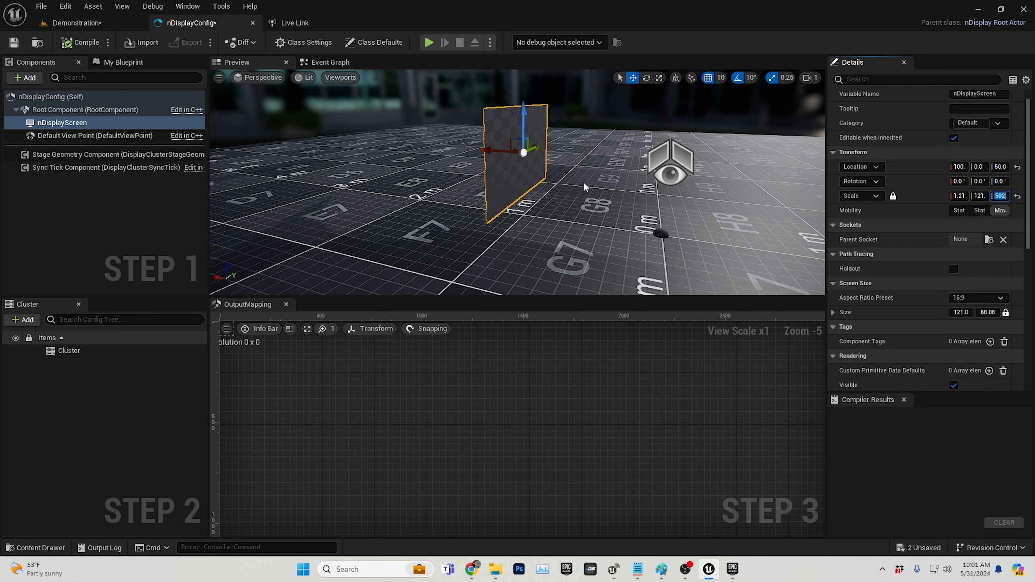
{"action": "scroll", "coordinate": [583, 181], "scroll_direction": "up", "scroll_amount": 2}
{"action": "scroll", "coordinate": [584, 188], "scroll_direction": "down", "scroll_amount": 2}
{"action": "left_click_drag", "start_coordinate": [589, 184], "coordinate": [542, 184]}
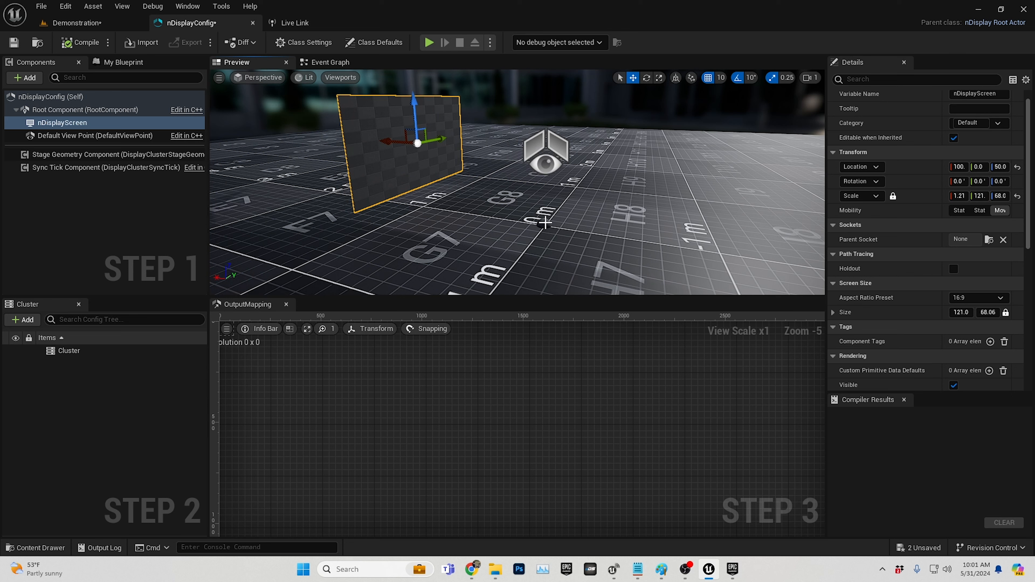
{"action": "left_click", "coordinate": [93, 136]}
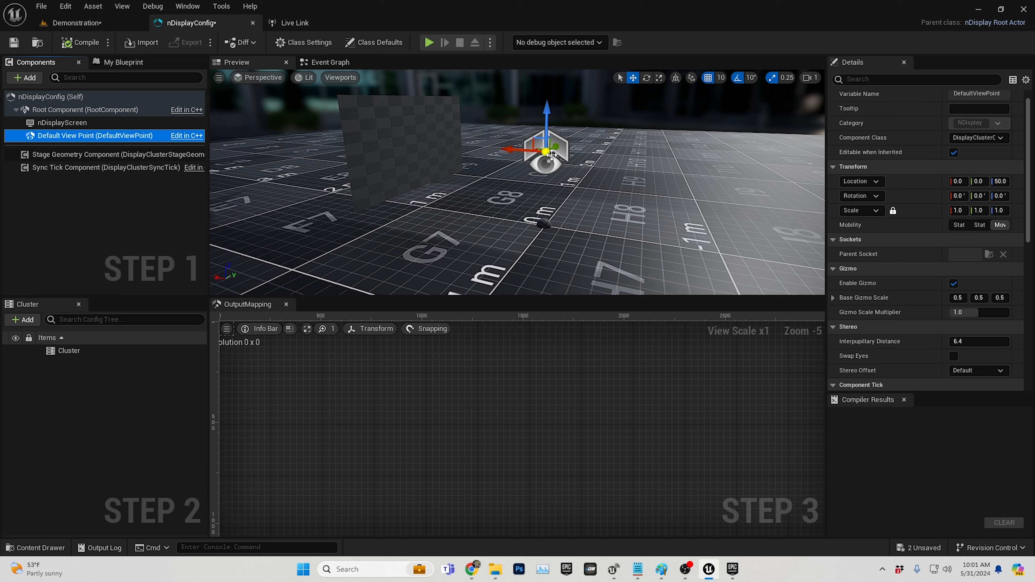
{"action": "left_click", "coordinate": [1000, 181]}
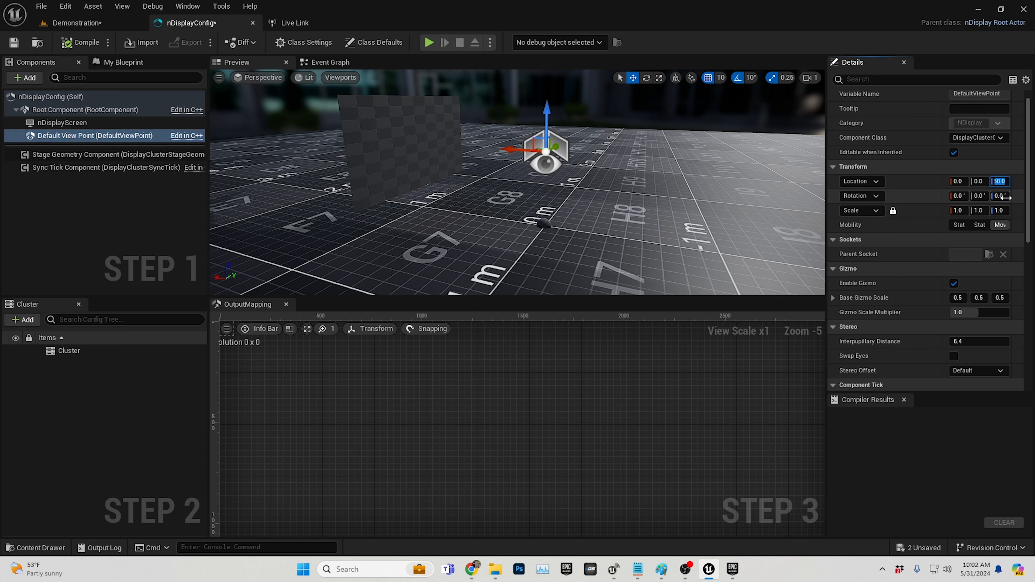
{"action": "type", "text": "0"}
{"action": "key", "text": "Return"}
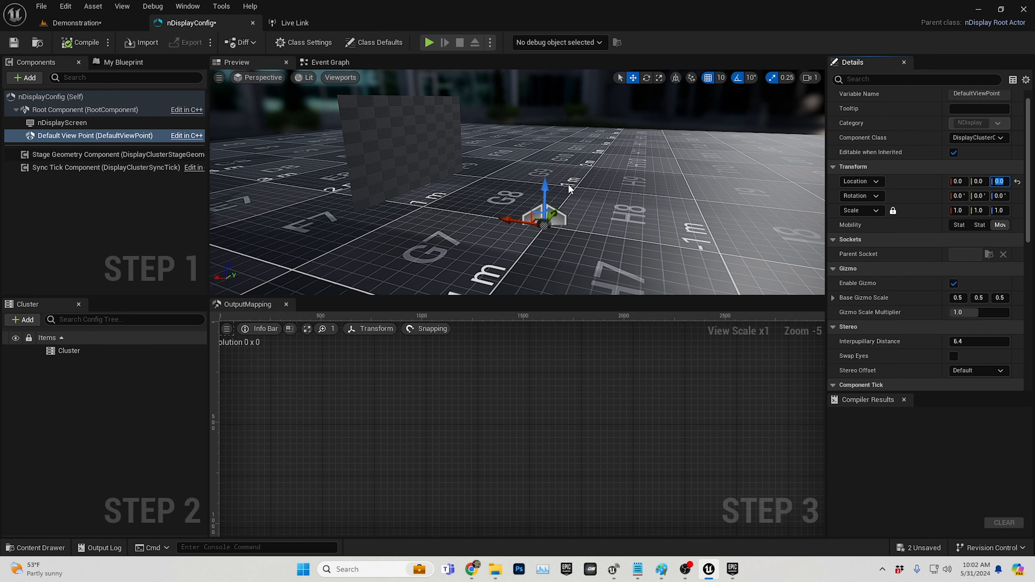
- Set the nDisplayScreen's Z location to 0
{"action": "left_click", "coordinate": [543, 221]}
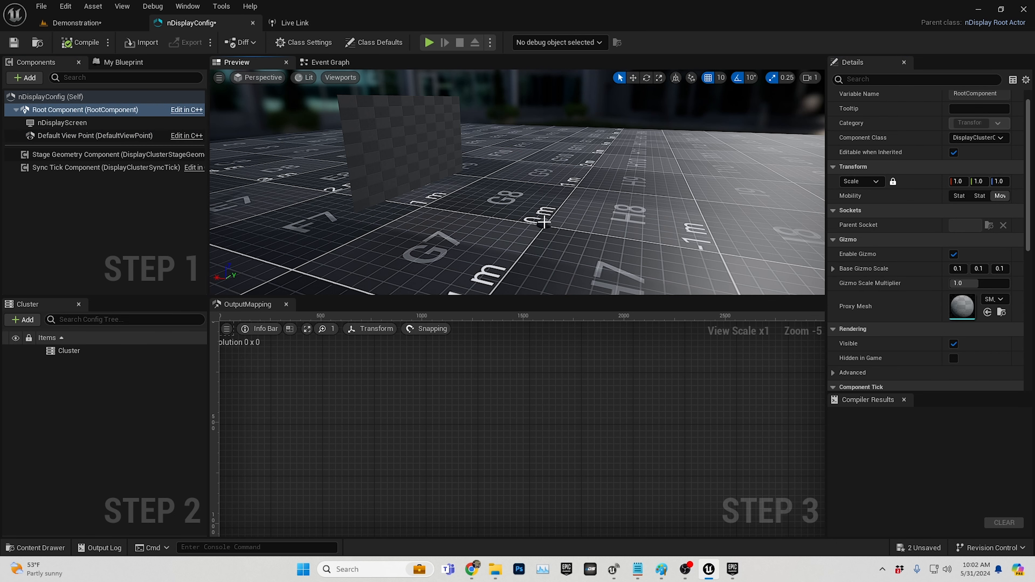
{"action": "left_click", "coordinate": [381, 156]}
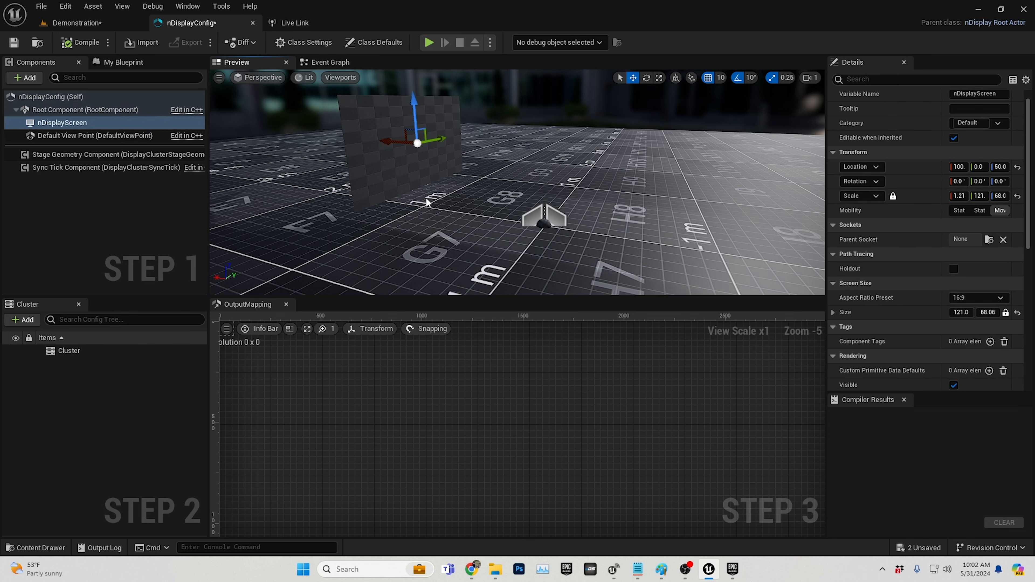
{"action": "right_click_drag", "start_coordinate": [450, 215], "coordinate": [359, 131]}
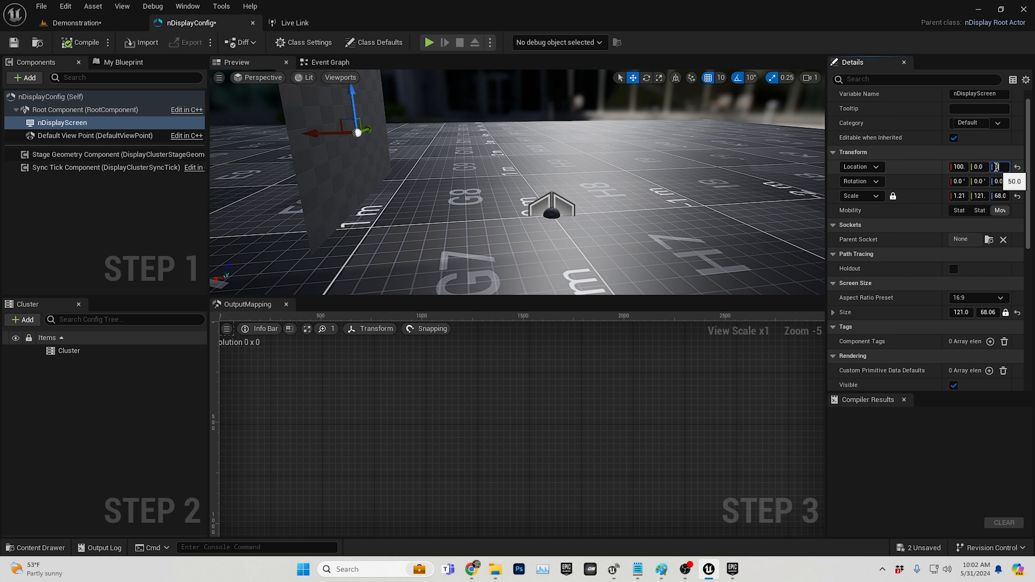
{"action": "type", "text": "0"}
{"action": "key", "text": "Return"}
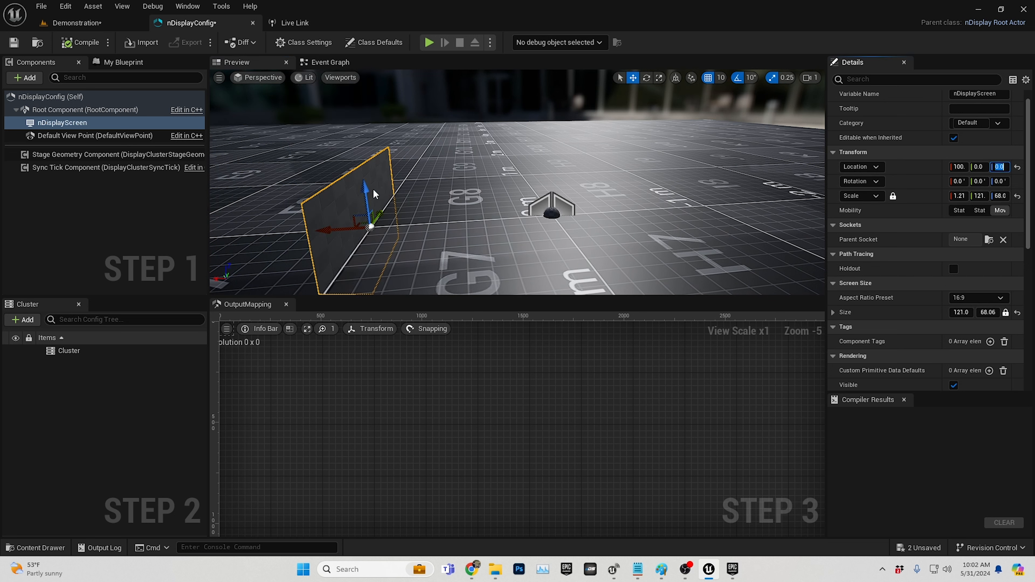
- Raise the nDisplayScreen vertically to a Z location of 10
{"action": "scroll", "coordinate": [375, 194], "scroll_direction": "up", "scroll_amount": 3}
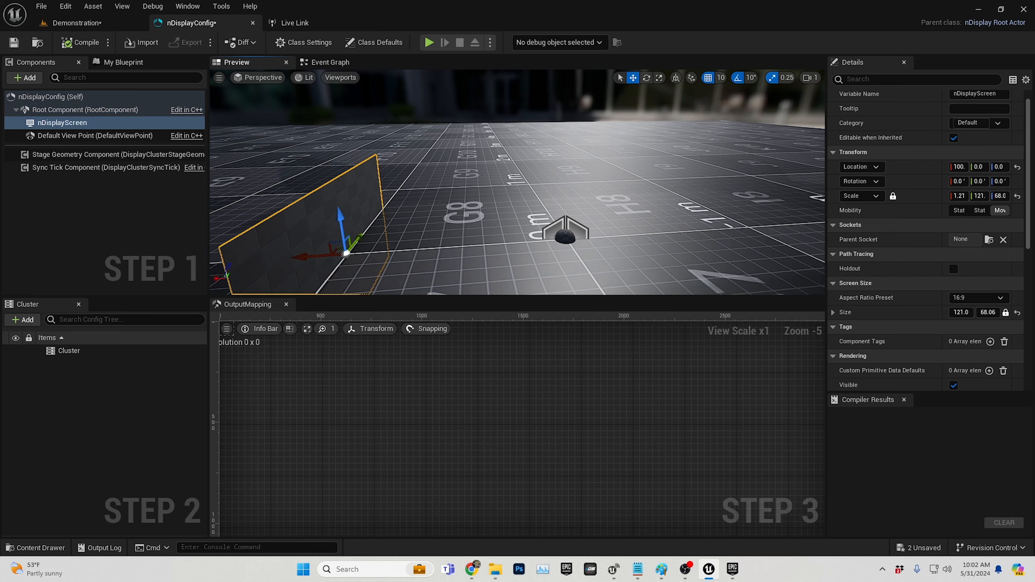
{"action": "mouse_move", "coordinate": [475, 232]}
{"action": "right_mouse_down"}
{"action": "mouse_move", "coordinate": [472, 206]}
{"action": "mouse_move", "coordinate": [476, 232]}
{"action": "right_mouse_up"}
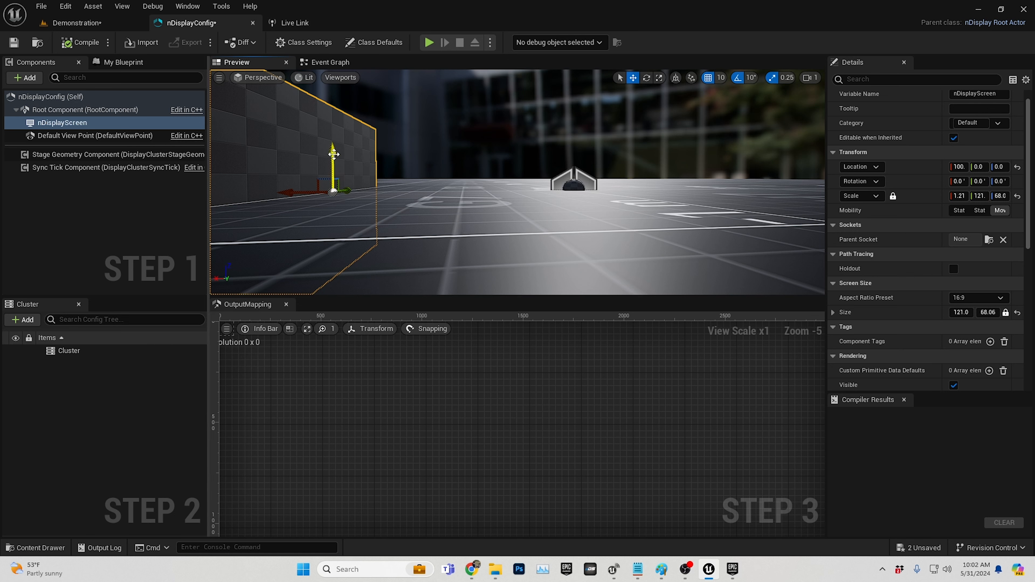
{"action": "left_click_drag", "start_coordinate": [334, 154], "coordinate": [329, 122]}
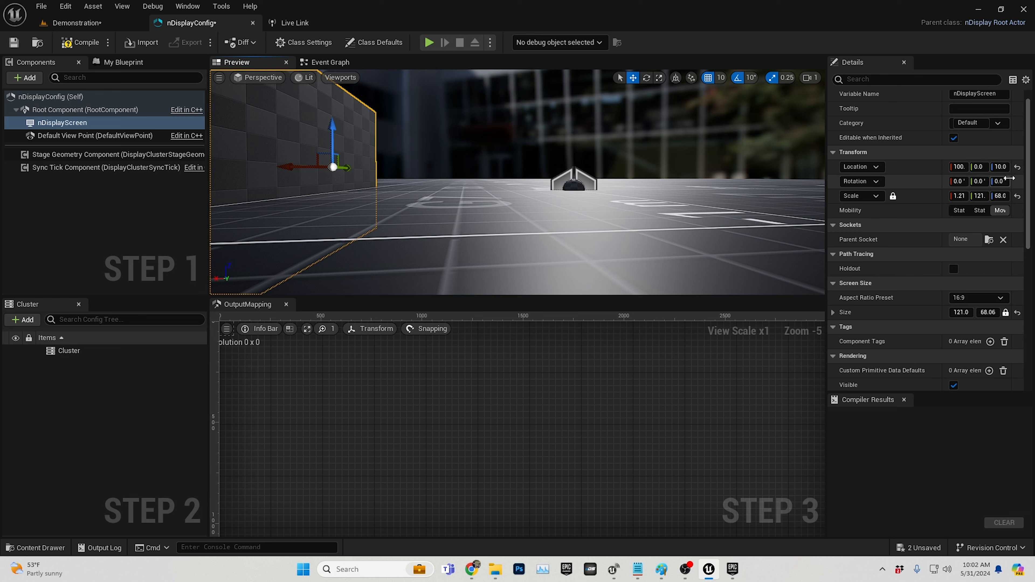
{"action": "left_click", "coordinate": [1000, 166]}
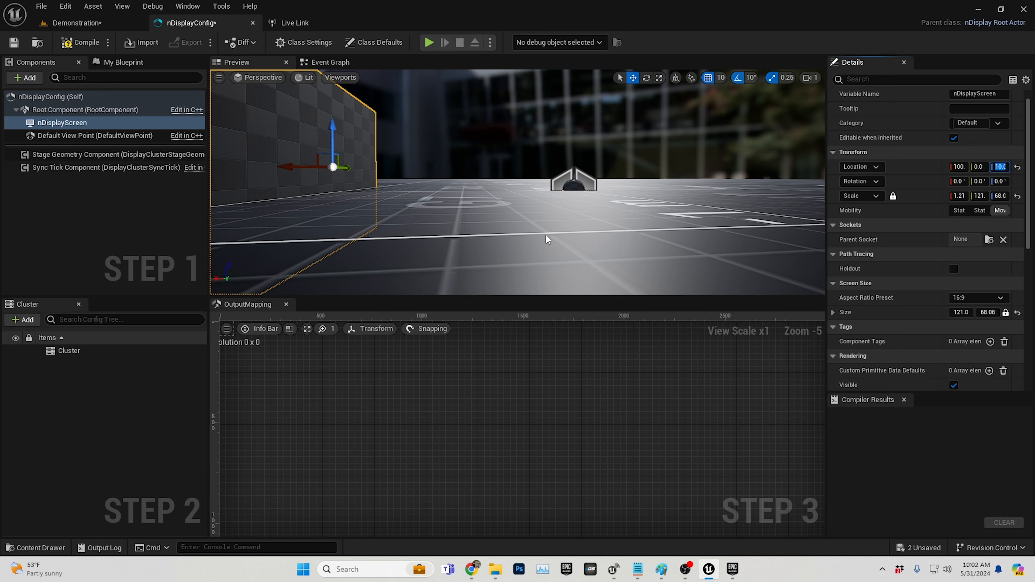
- Examine the raised screen from the front and side against the root marker and default view point
{"action": "right_click_drag", "start_coordinate": [547, 239], "coordinate": [525, 228]}
{"action": "middle_click_drag", "start_coordinate": [525, 228], "coordinate": [601, 177]}
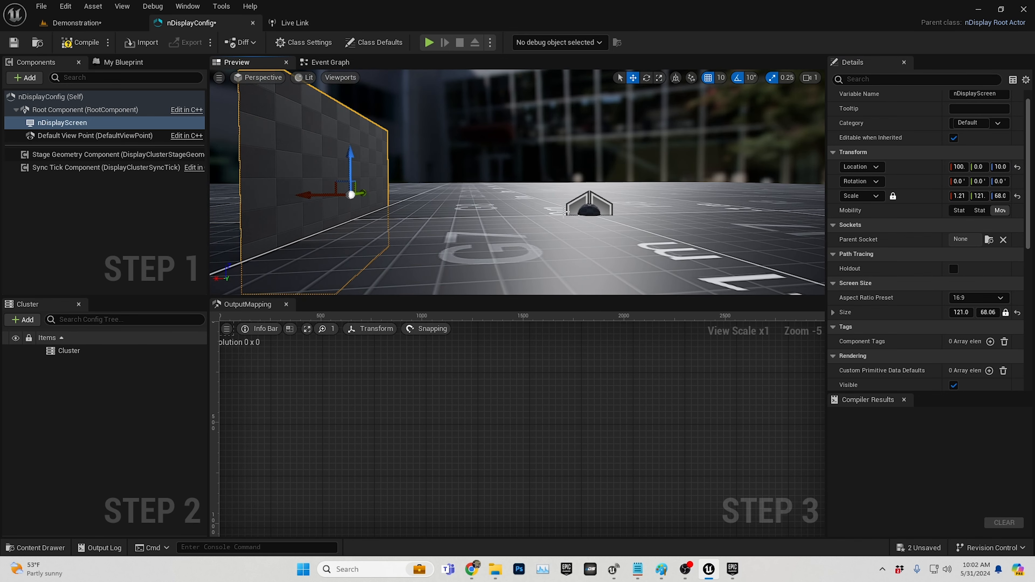
{"action": "right_click_drag", "start_coordinate": [601, 178], "coordinate": [501, 203]}
{"action": "middle_click_drag", "start_coordinate": [502, 204], "coordinate": [583, 203]}
{"action": "right_click_drag", "start_coordinate": [583, 204], "coordinate": [489, 224]}
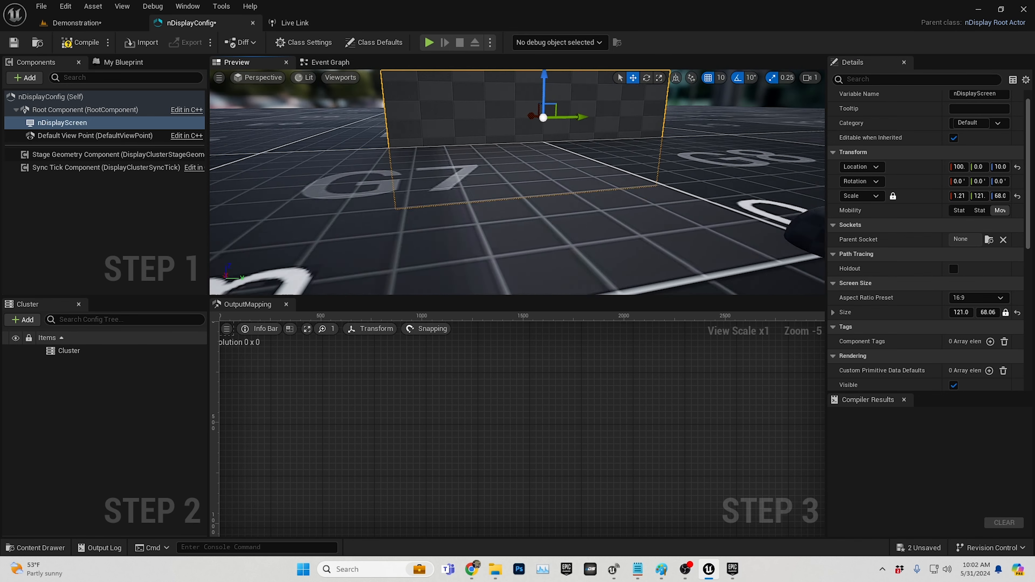
{"action": "middle_click_drag", "start_coordinate": [489, 224], "coordinate": [587, 224]}
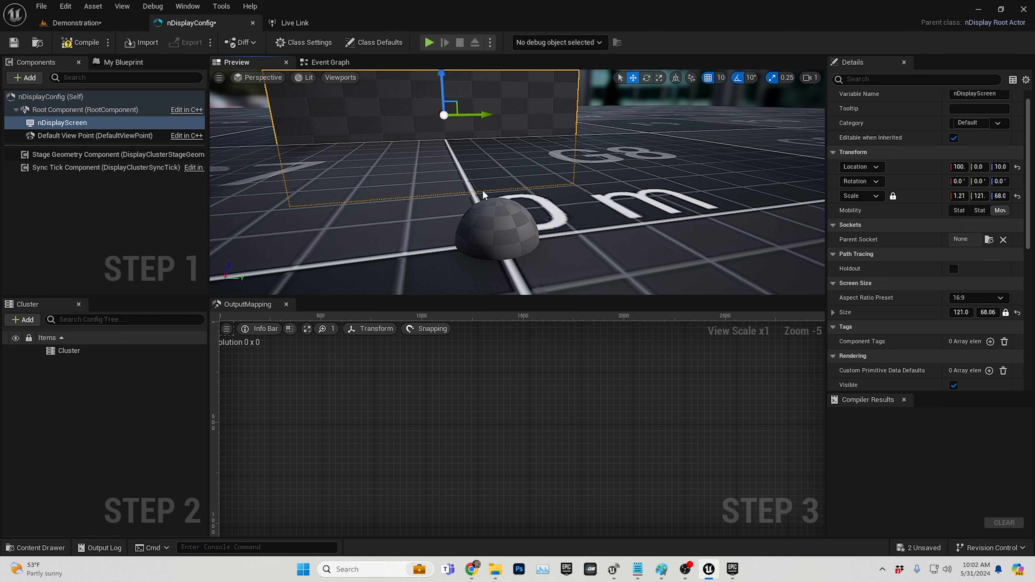
{"action": "scroll", "coordinate": [487, 228], "scroll_direction": "up", "scroll_amount": 3}
{"action": "scroll", "coordinate": [491, 229], "scroll_direction": "down", "scroll_amount": 8}
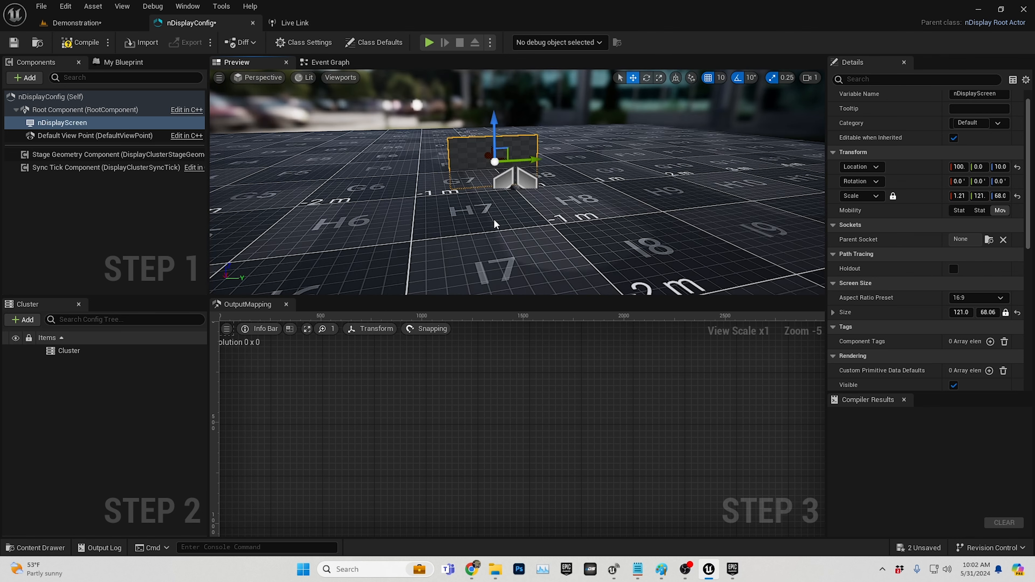
- Set the nDisplayScreen's X location to 58 so it sits closer to the root marker
{"action": "left_click_drag", "start_coordinate": [494, 221], "coordinate": [542, 192]}
{"action": "middle_click_drag", "start_coordinate": [542, 192], "coordinate": [514, 230]}
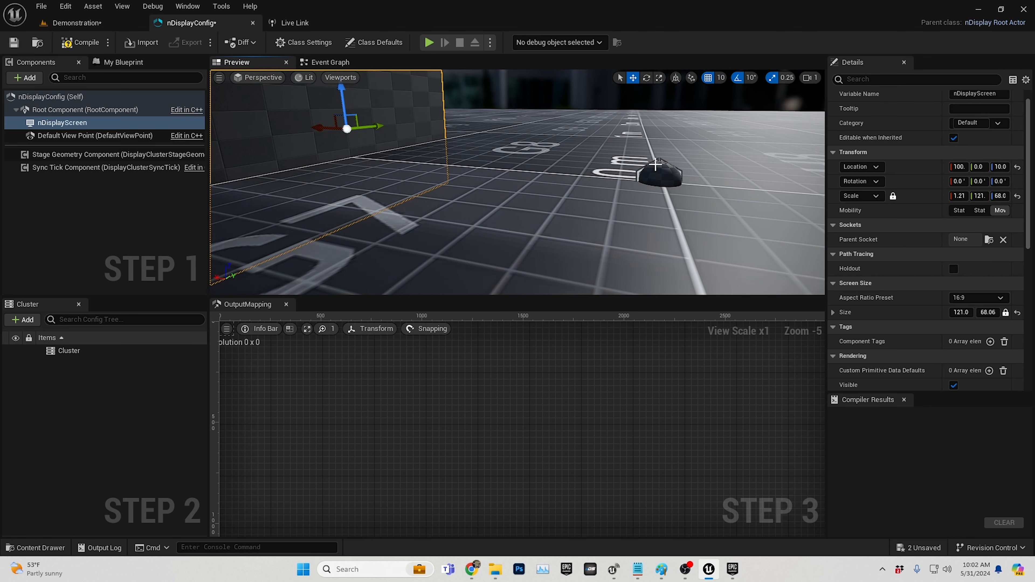
{"action": "left_click", "coordinate": [695, 172]}
{"action": "right_click_drag", "start_coordinate": [671, 174], "coordinate": [673, 174]}
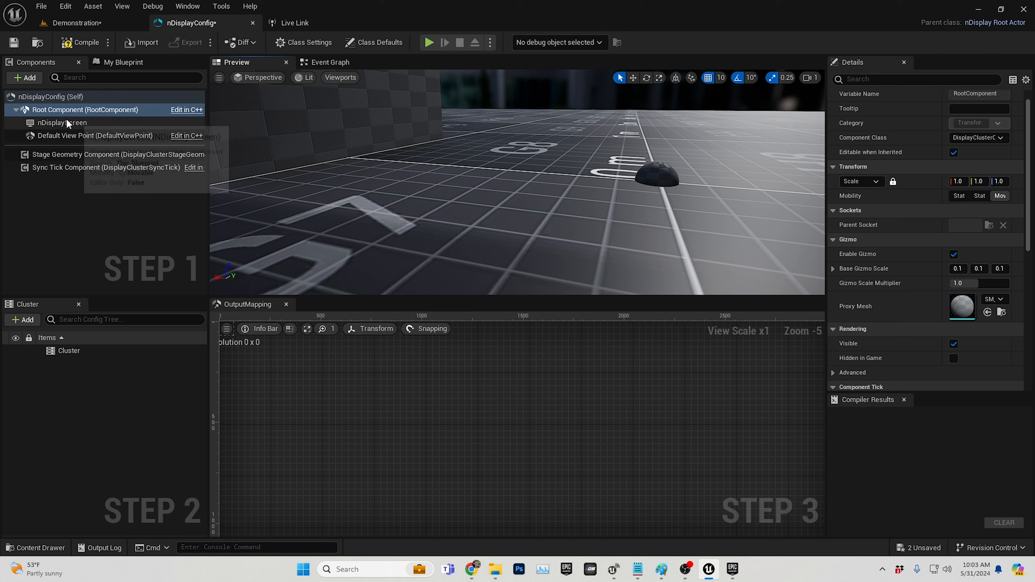
{"action": "left_click", "coordinate": [64, 137]}
{"action": "left_click", "coordinate": [66, 119]}
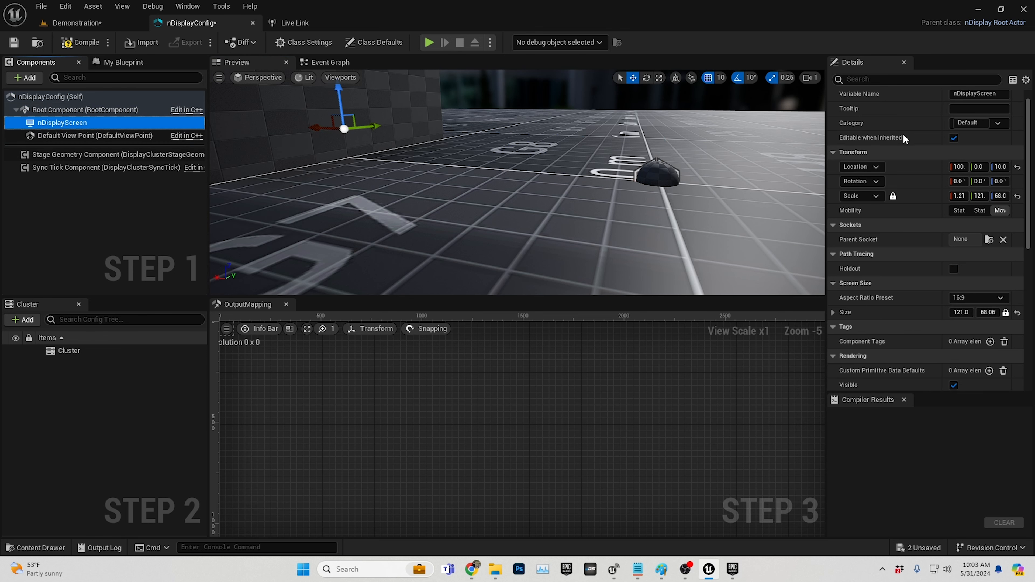
{"action": "left_click", "coordinate": [958, 166]}
{"action": "type", "text": "58"}
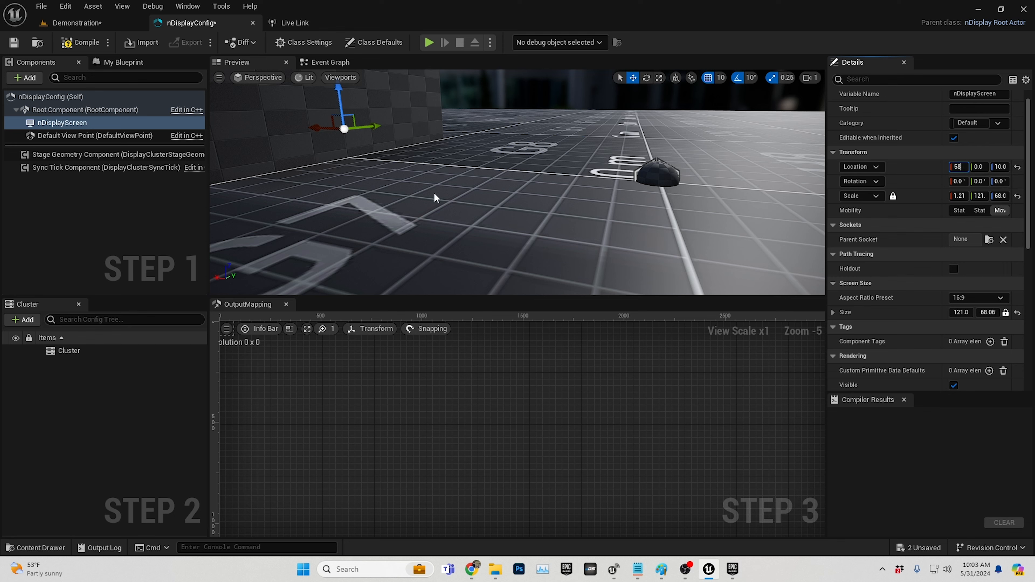
{"action": "key", "text": "Return"}
- Examine the repositioned nDisplayScreen's distance from the root marker from the side and front
{"action": "mouse_move", "coordinate": [533, 191]}
{"action": "middle_mouse_down"}
{"action": "mouse_move", "coordinate": [517, 134]}
{"action": "mouse_move", "coordinate": [566, 192]}
{"action": "mouse_move", "coordinate": [531, 190]}
{"action": "middle_mouse_up"}
{"action": "scroll", "coordinate": [596, 187], "scroll_direction": "down", "scroll_amount": 6}
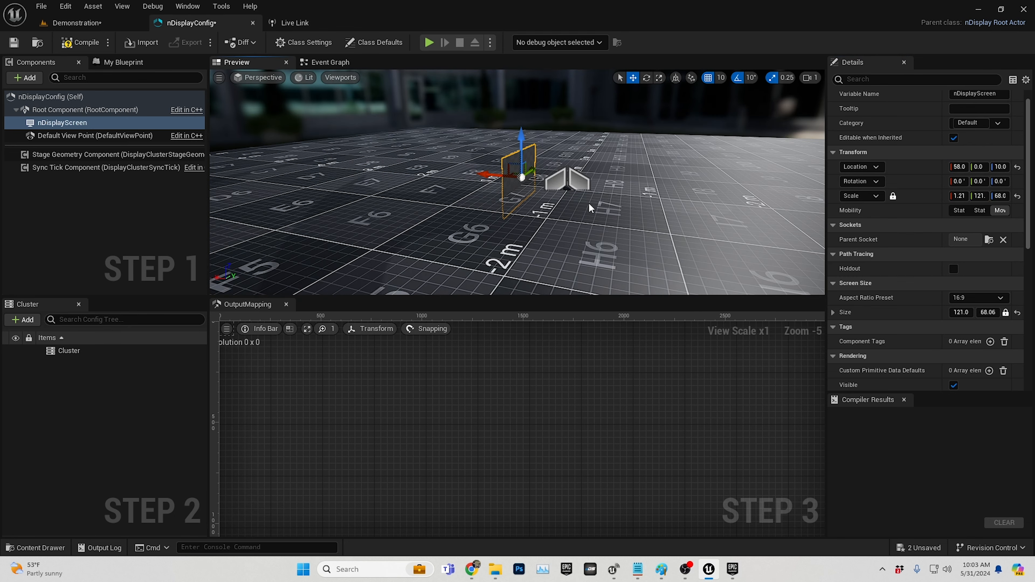
{"action": "scroll", "coordinate": [591, 210], "scroll_direction": "up", "scroll_amount": 5}
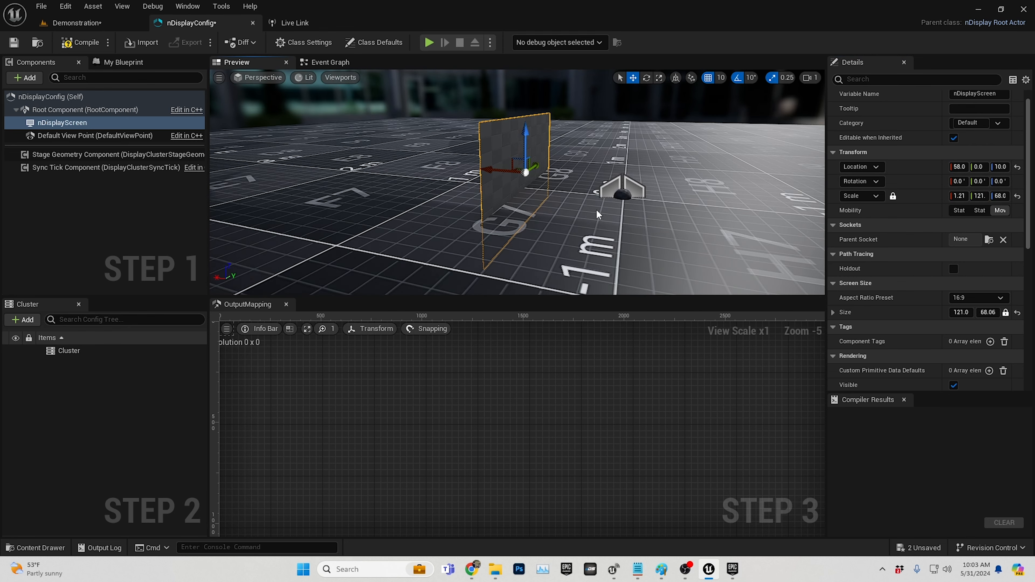
{"action": "middle_click_drag", "start_coordinate": [595, 212], "coordinate": [598, 188]}
{"action": "right_click_drag", "start_coordinate": [628, 179], "coordinate": [548, 228]}
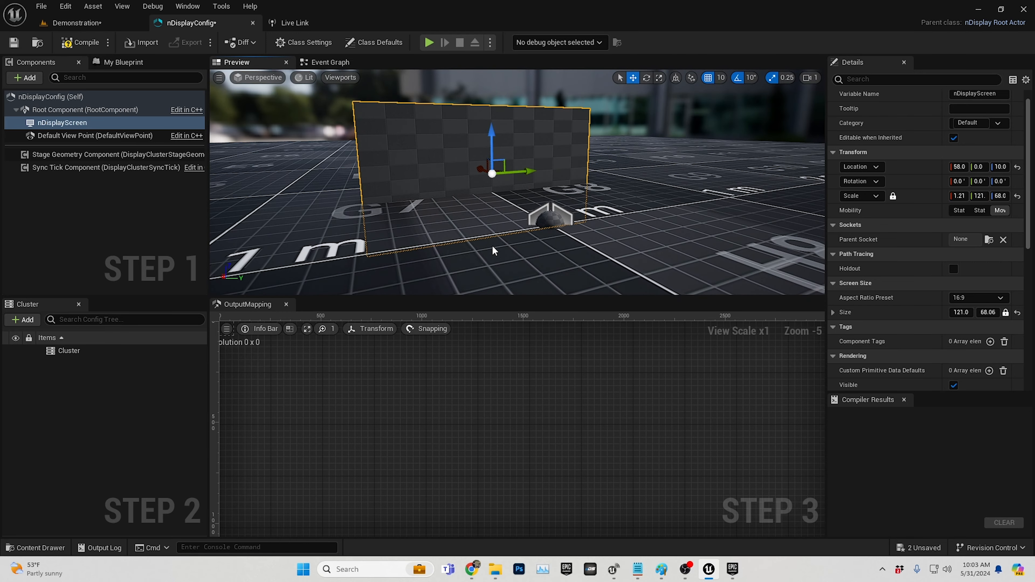
{"action": "mouse_move", "coordinate": [495, 267]}
{"action": "right_mouse_down"}
{"action": "mouse_move", "coordinate": [623, 261]}
{"action": "mouse_move", "coordinate": [496, 253]}
{"action": "right_mouse_up"}
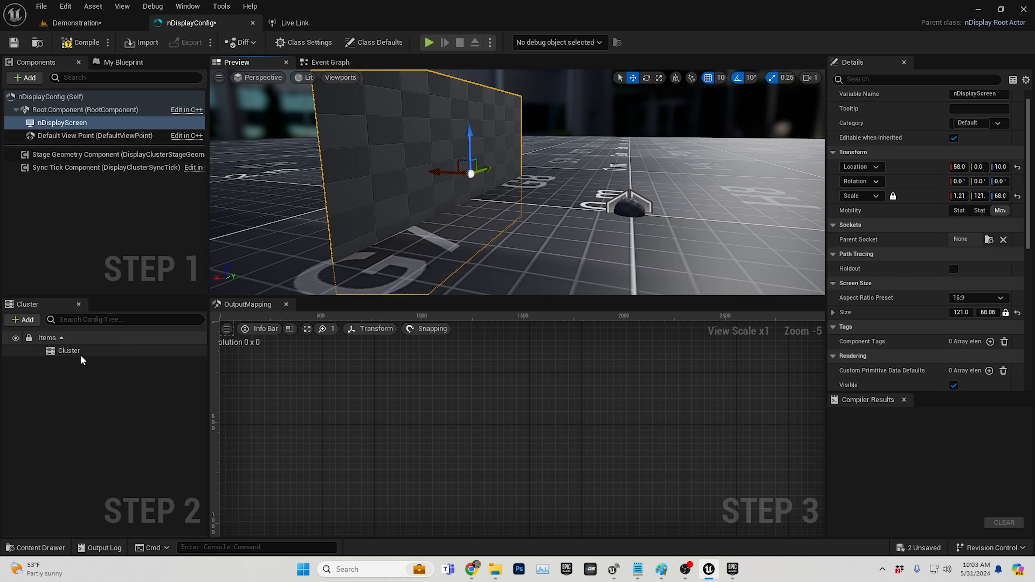
- Add cluster node Node_0 with a viewport, using the Full HD (1,920 x 1,080) preset and host IP address 127.0.0.1
{"action": "left_click", "coordinate": [108, 420]}
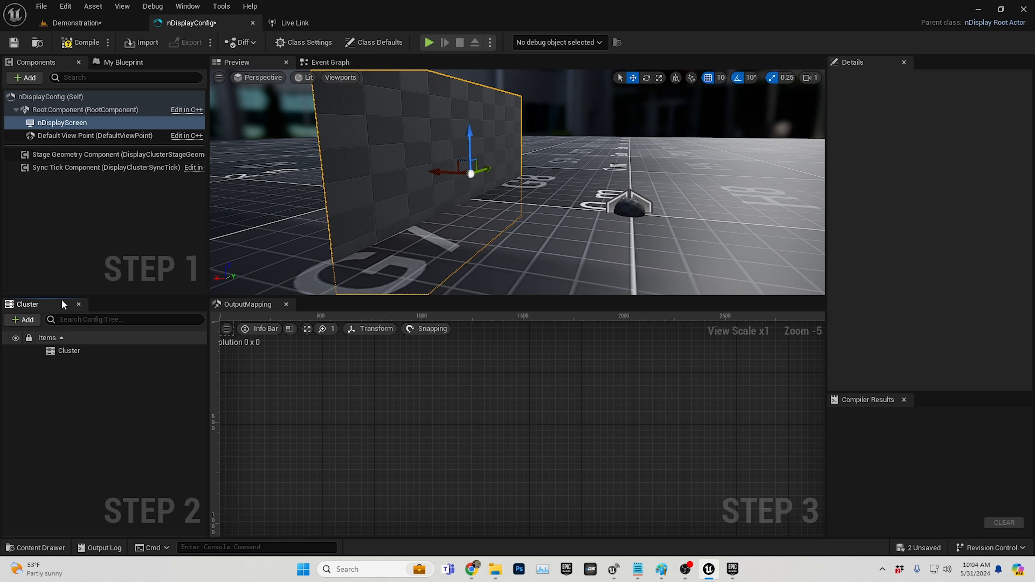
{"action": "left_click", "coordinate": [23, 319]}
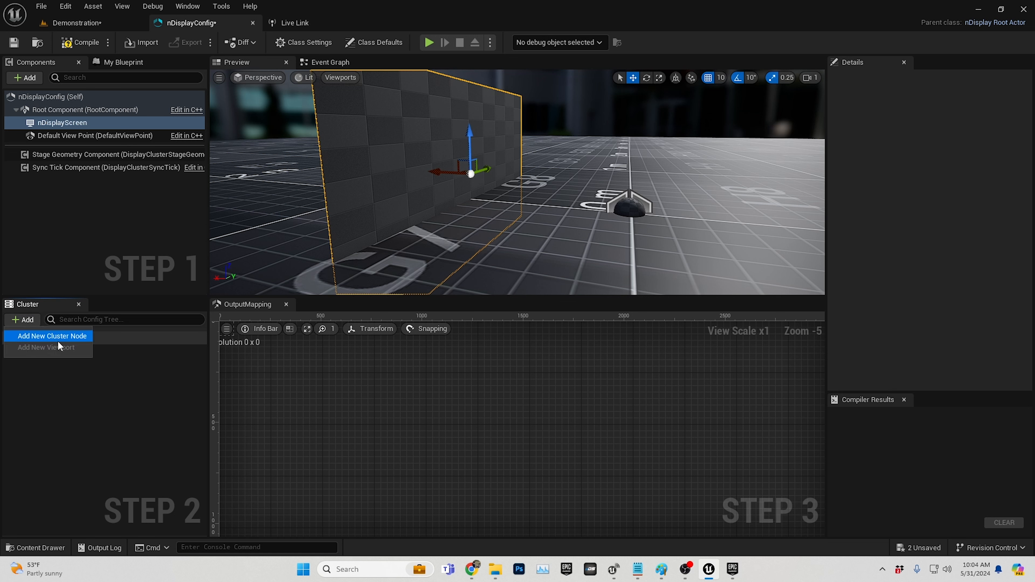
{"action": "left_click", "coordinate": [48, 336]}
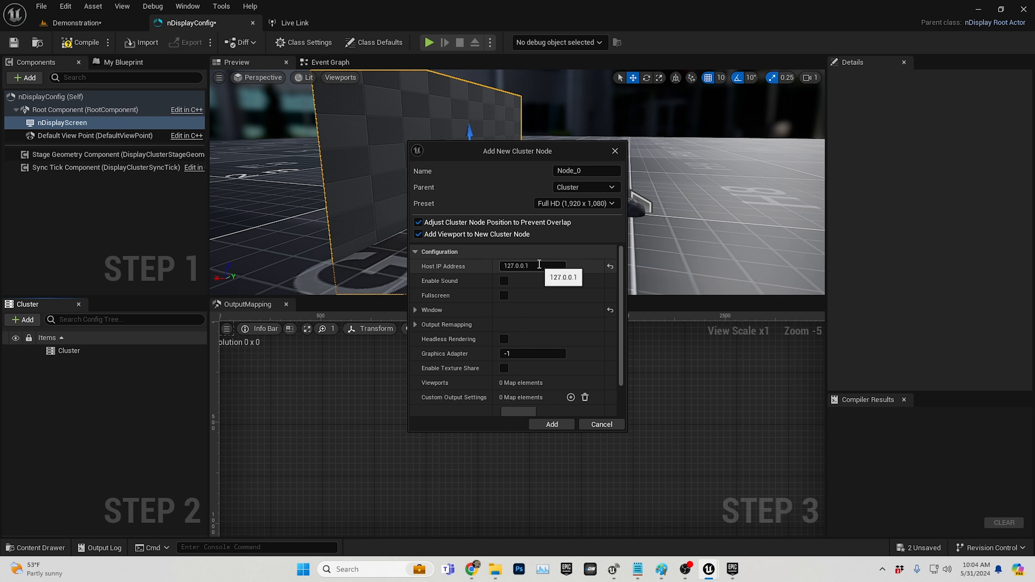
{"action": "left_click", "coordinate": [539, 265]}
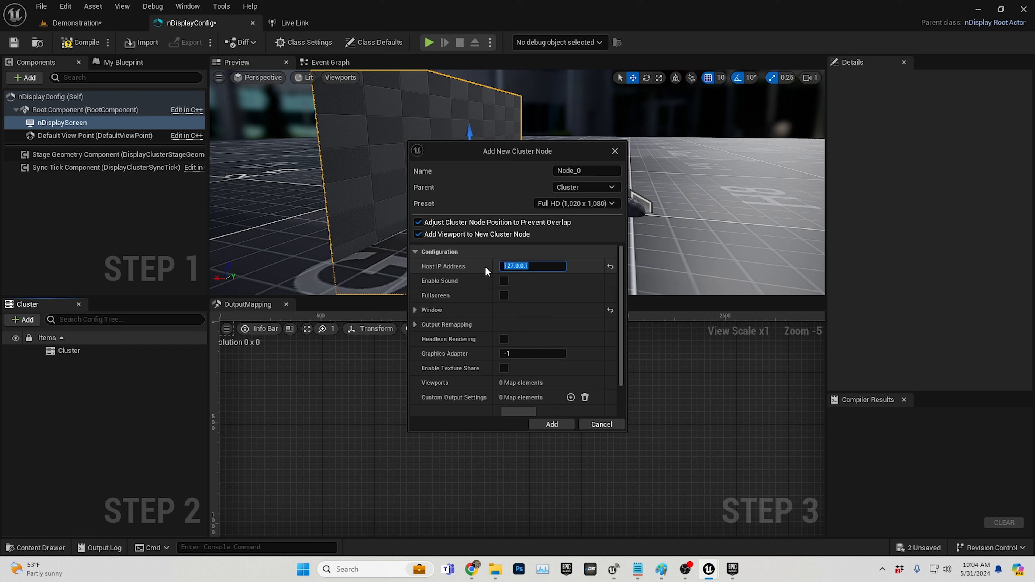
{"action": "left_click", "coordinate": [542, 265]}
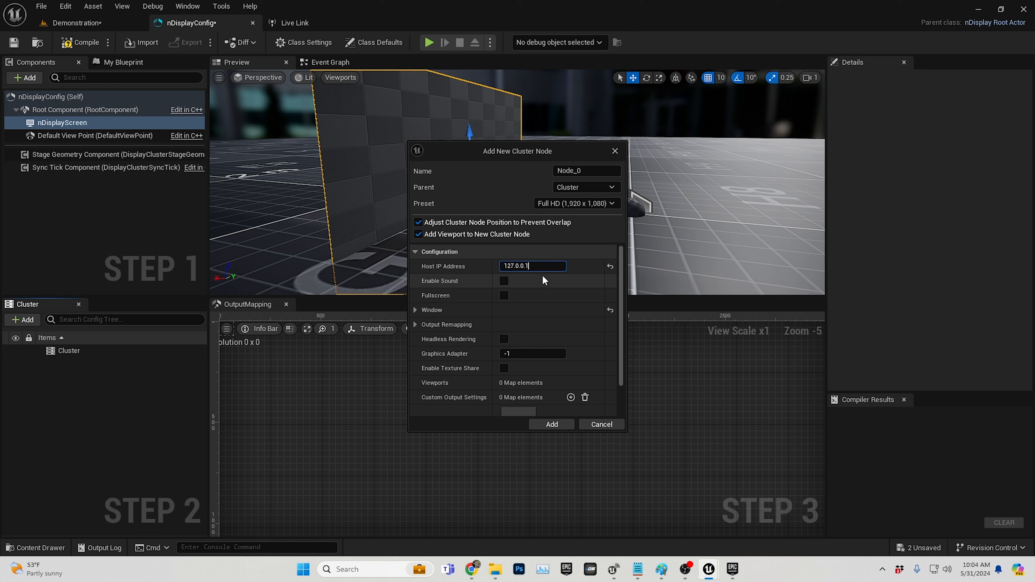
{"action": "left_click", "coordinate": [550, 424]}
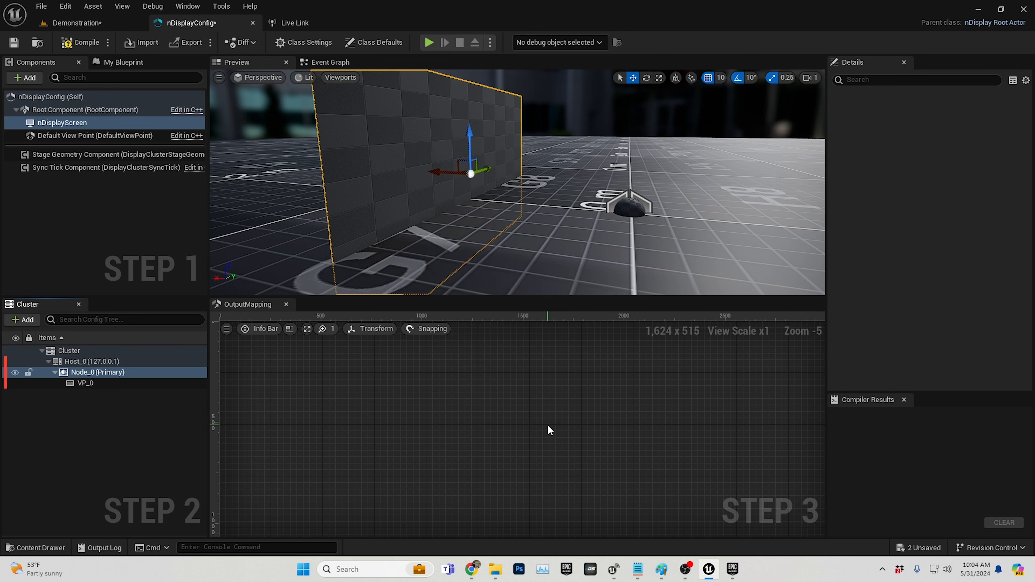
{"action": "scroll", "coordinate": [556, 386], "scroll_direction": "down", "scroll_amount": 3}
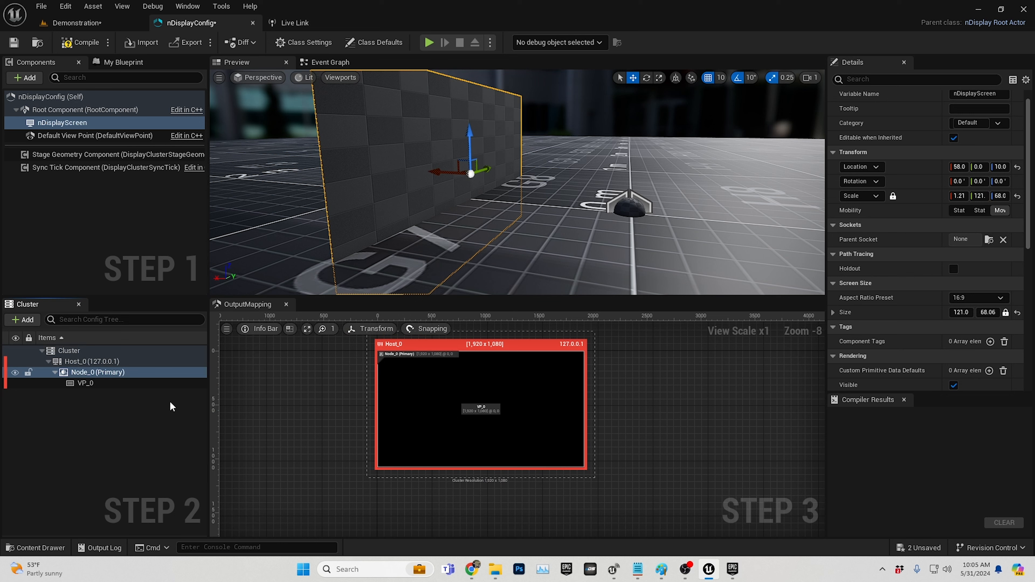
- Set viewport VP_0's projection policy type to Mesh with nDisplayScreen as its mesh, and check the projected image in the preview
{"action": "left_click", "coordinate": [88, 384]}
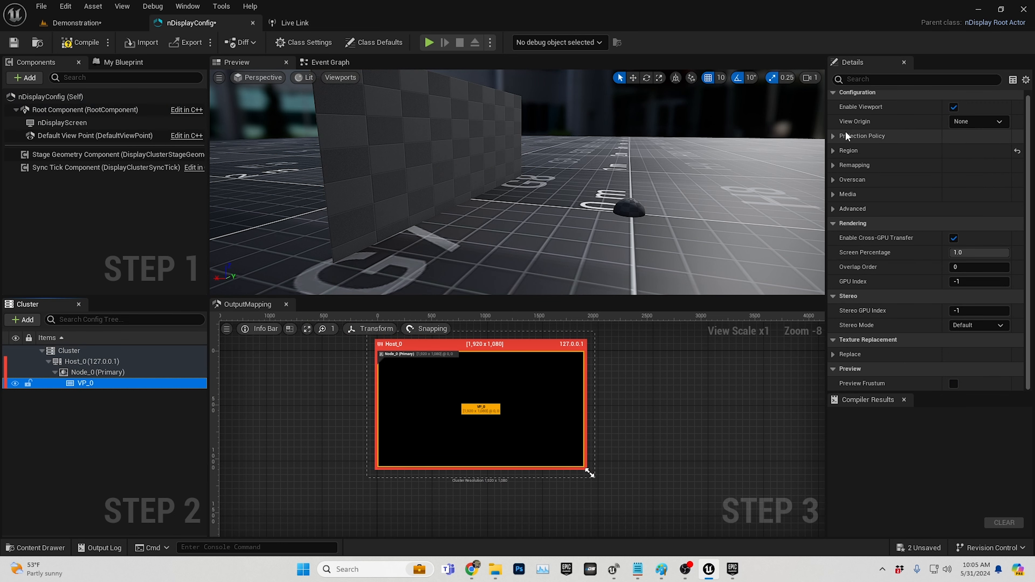
{"action": "left_click", "coordinate": [832, 137]}
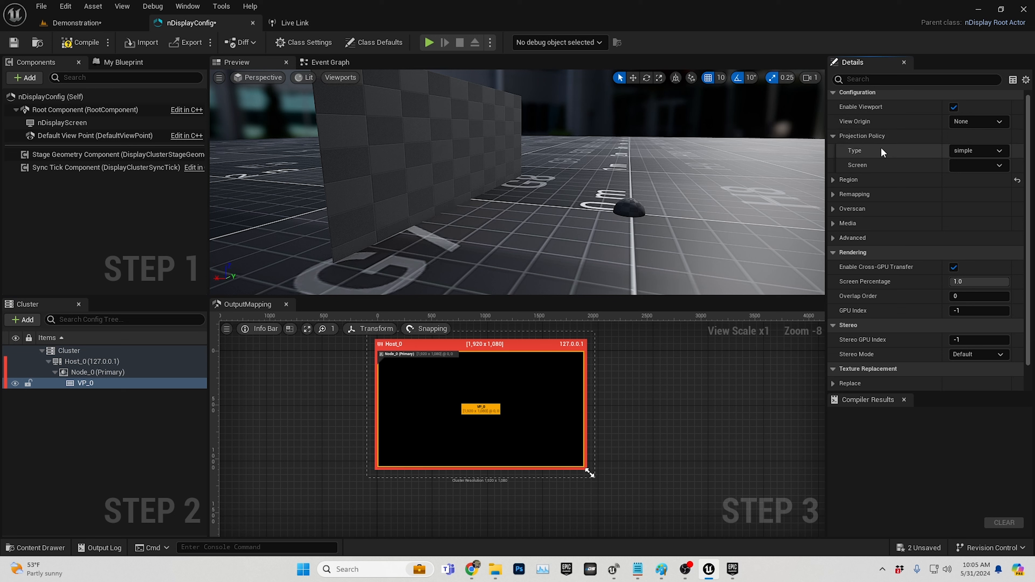
{"action": "left_click", "coordinate": [988, 151]}
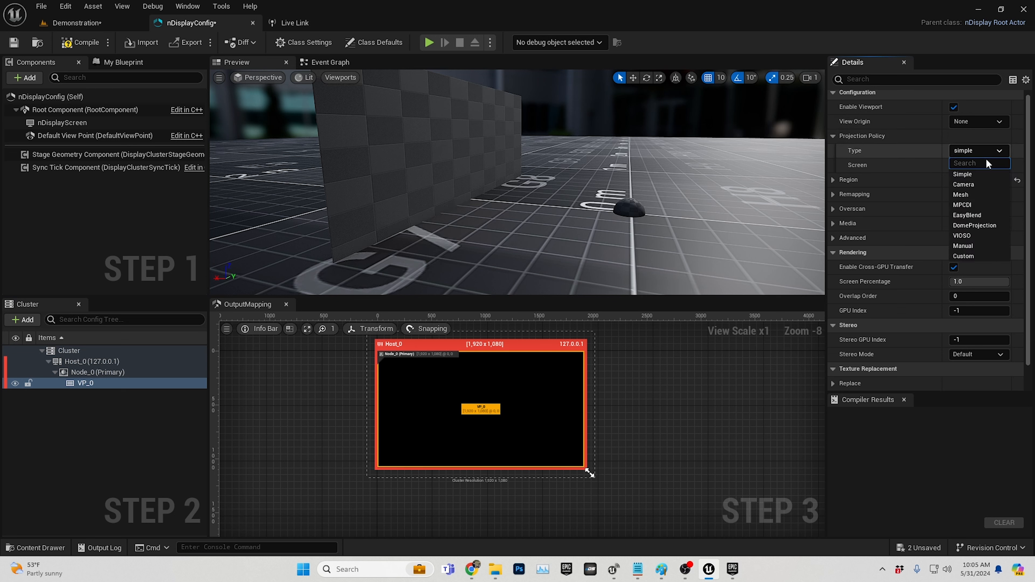
{"action": "left_click", "coordinate": [975, 197]}
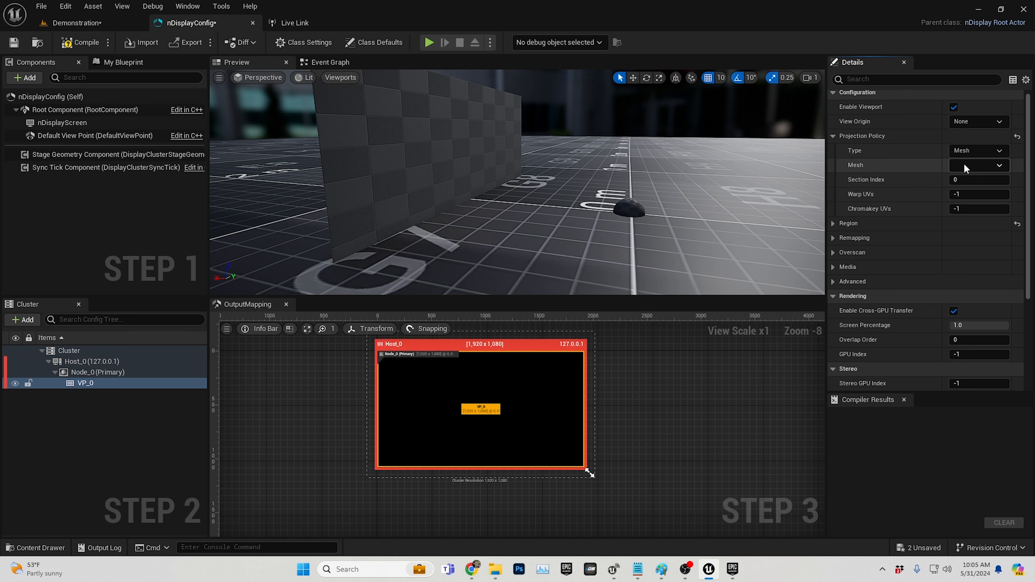
{"action": "left_click", "coordinate": [968, 190]}
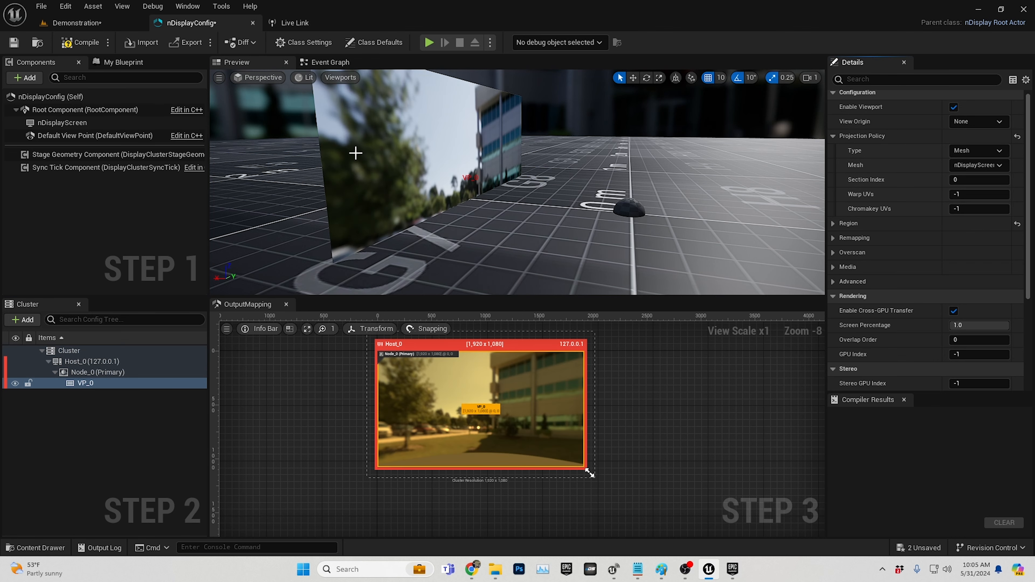
{"action": "left_click_drag", "start_coordinate": [514, 225], "coordinate": [503, 247]}
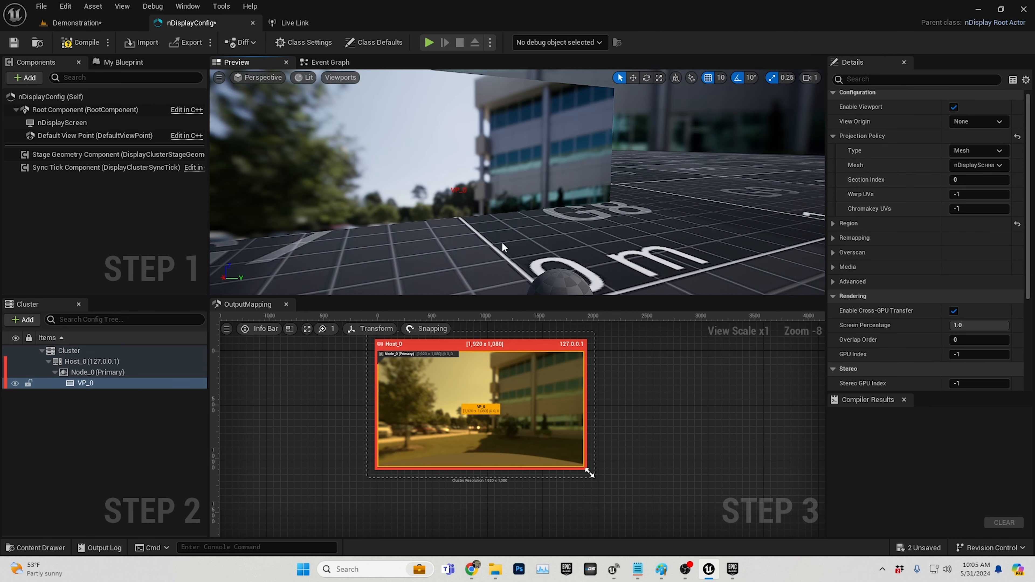
{"action": "scroll", "coordinate": [398, 181], "scroll_direction": "down", "scroll_amount": 5}
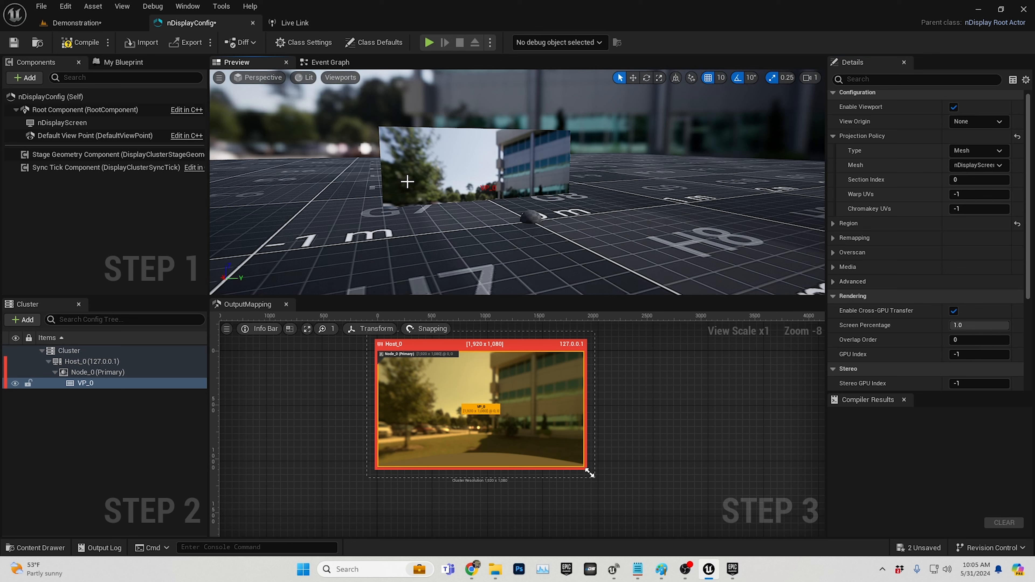
{"action": "scroll", "coordinate": [407, 182], "scroll_direction": "up", "scroll_amount": 5}
{"action": "left_click", "coordinate": [127, 458]}
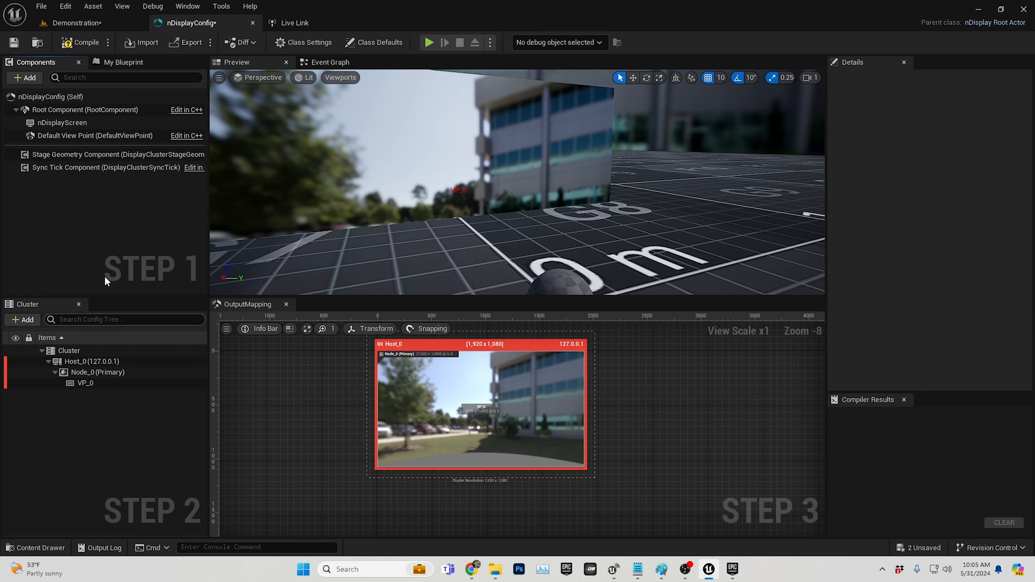
- Add an ICVFX Camera component to the nDisplay configuration and view it from the side
{"action": "scroll", "coordinate": [485, 202], "scroll_direction": "down", "scroll_amount": 5}
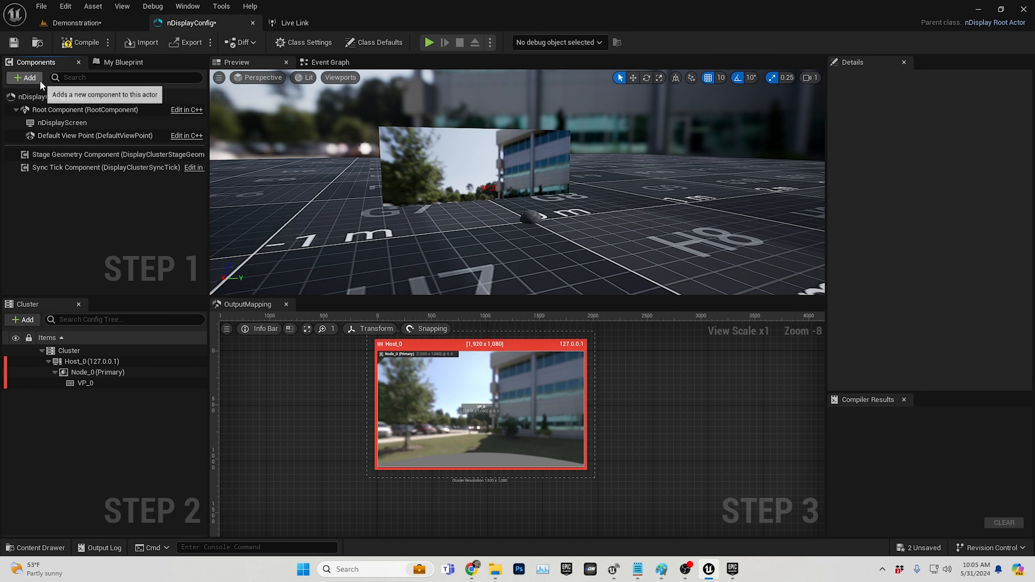
{"action": "left_click", "coordinate": [24, 78]}
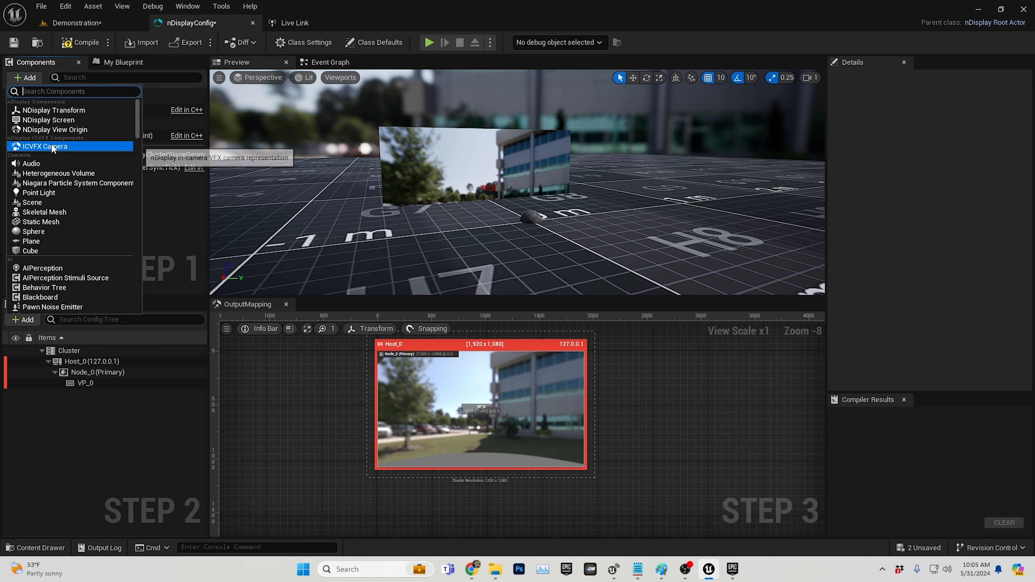
{"action": "left_click", "coordinate": [44, 146]}
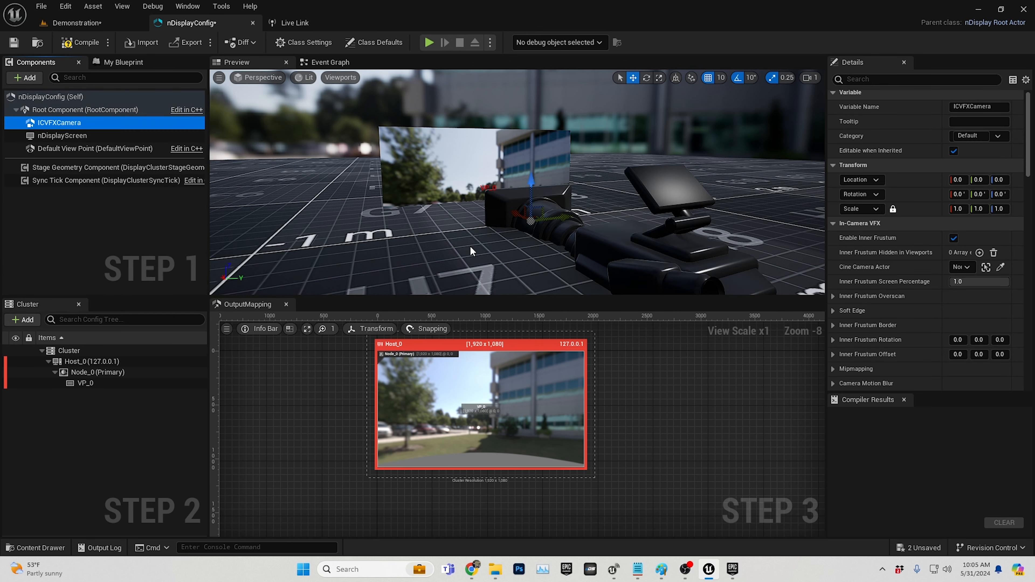
{"action": "left_click_drag", "start_coordinate": [469, 245], "coordinate": [480, 212]}
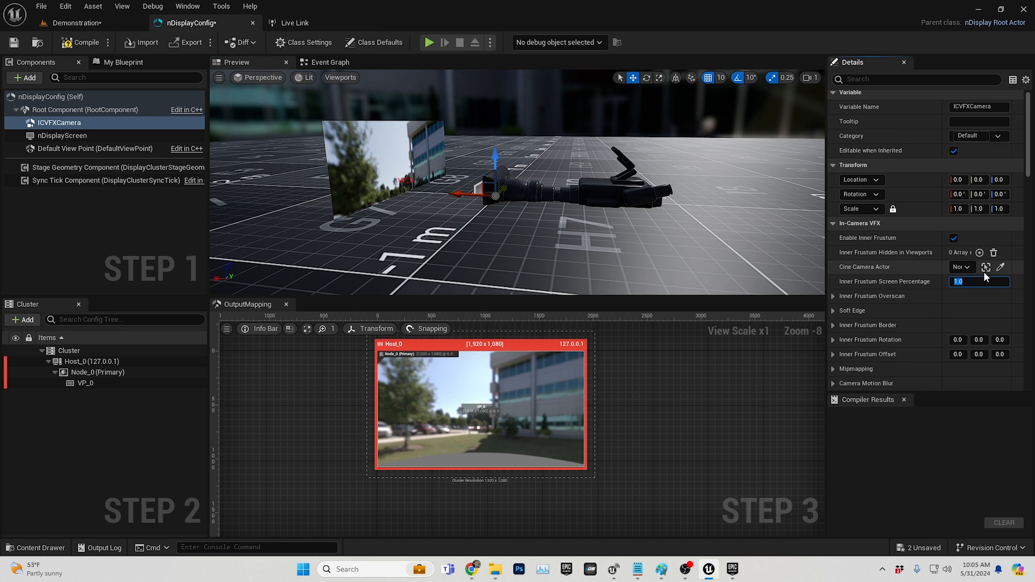
- Set the ICVFX camera's Inner Frustum Overscan Multiplier to 1.2
{"action": "left_click", "coordinate": [977, 279]}
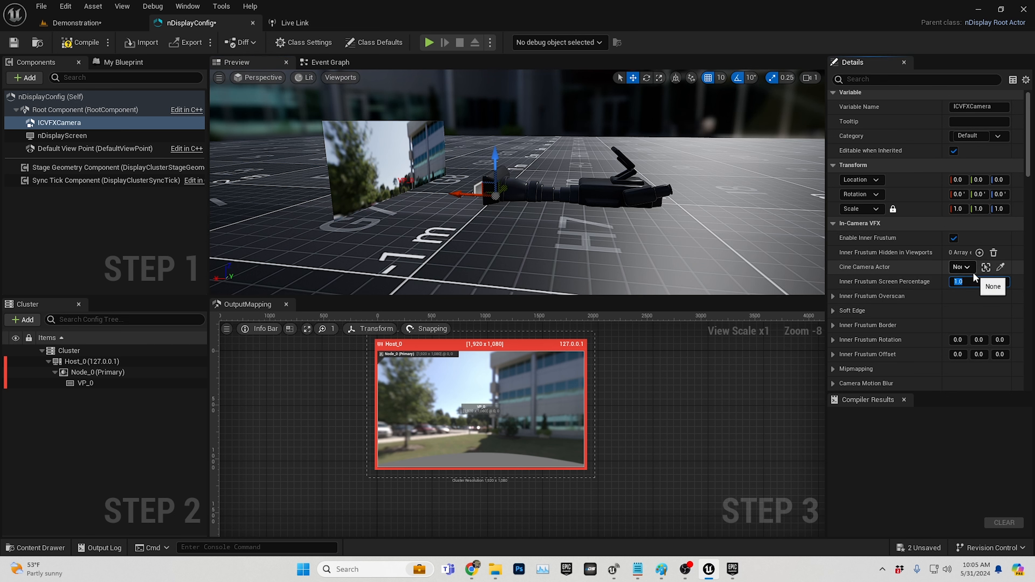
{"action": "left_click", "coordinate": [832, 297]}
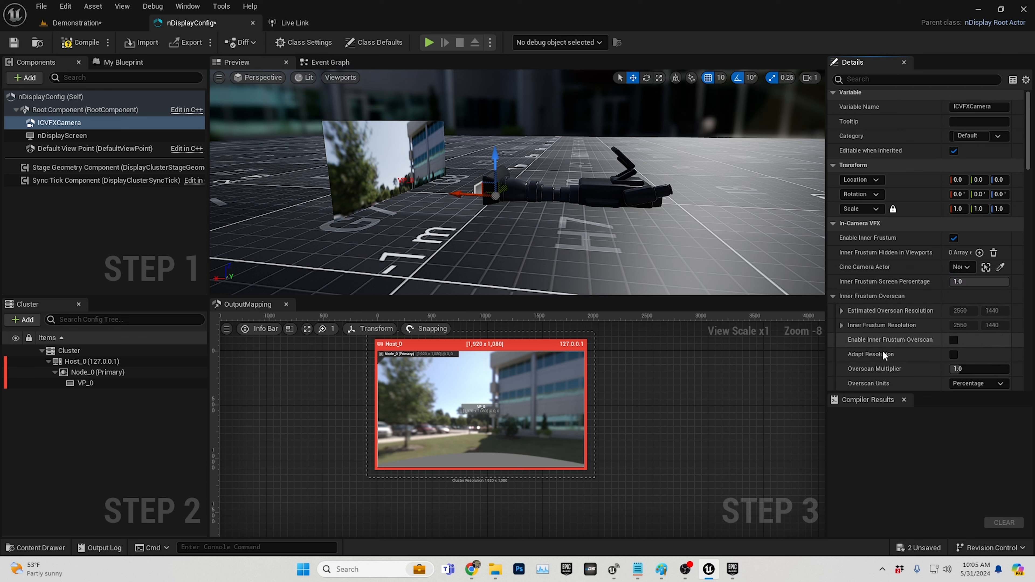
{"action": "left_click", "coordinate": [984, 368]}
{"action": "type", "text": "0.9"}
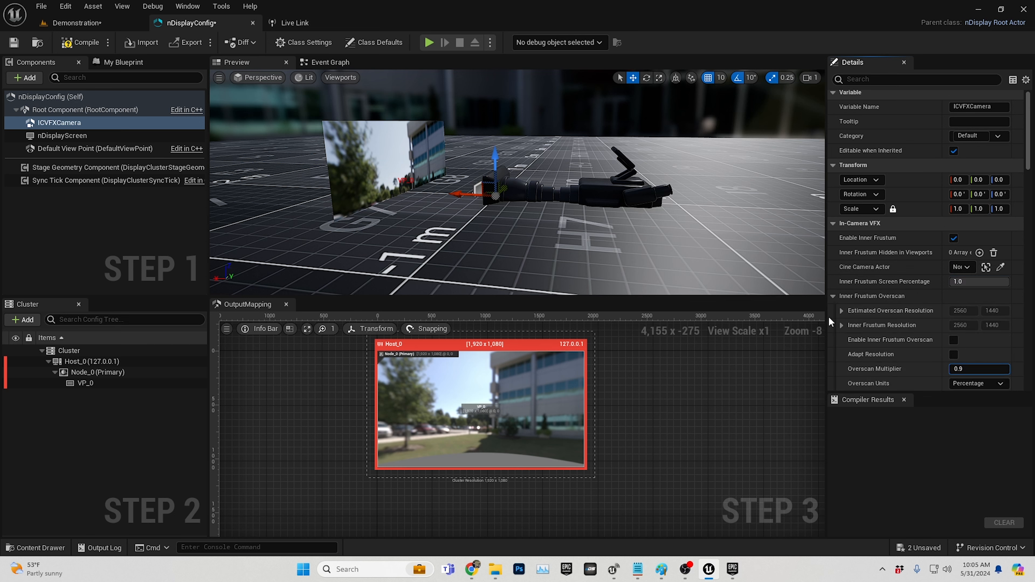
{"action": "scroll", "coordinate": [850, 315], "scroll_direction": "down", "scroll_amount": 2}
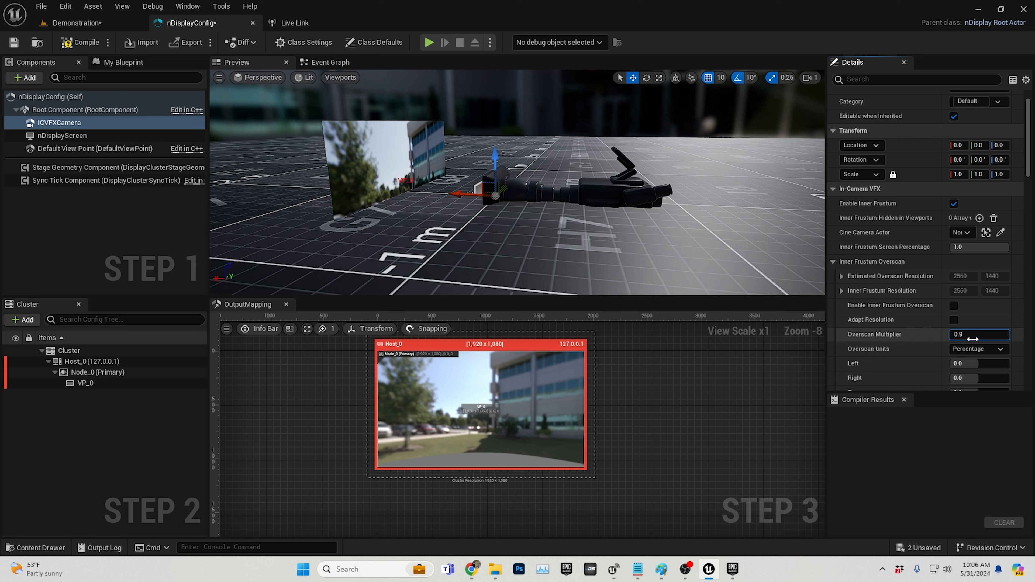
{"action": "double_click", "coordinate": [962, 334]}
{"action": "key", "text": "Return"}
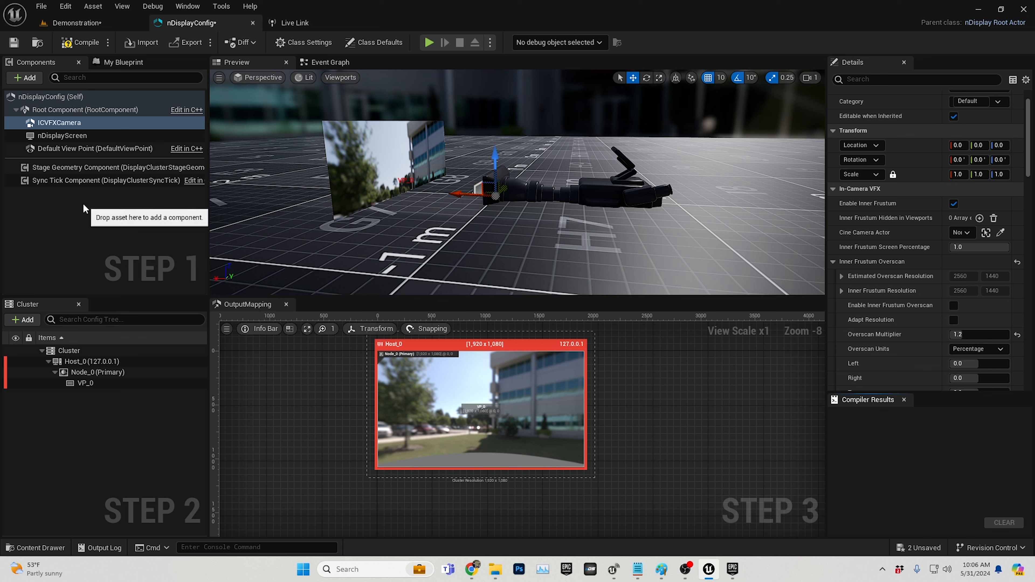
- Review the screen, view point and camera components, and compile and save the nDisplayConfig asset
{"action": "left_click", "coordinate": [62, 135]}
{"action": "left_click", "coordinate": [65, 148]}
{"action": "left_click", "coordinate": [59, 122]}
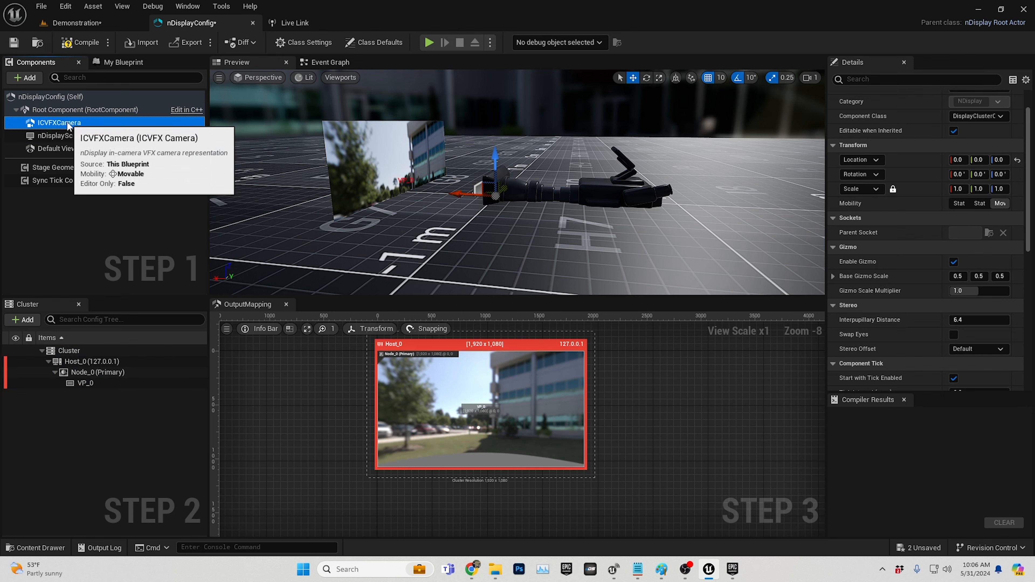
{"action": "left_click", "coordinate": [80, 42]}
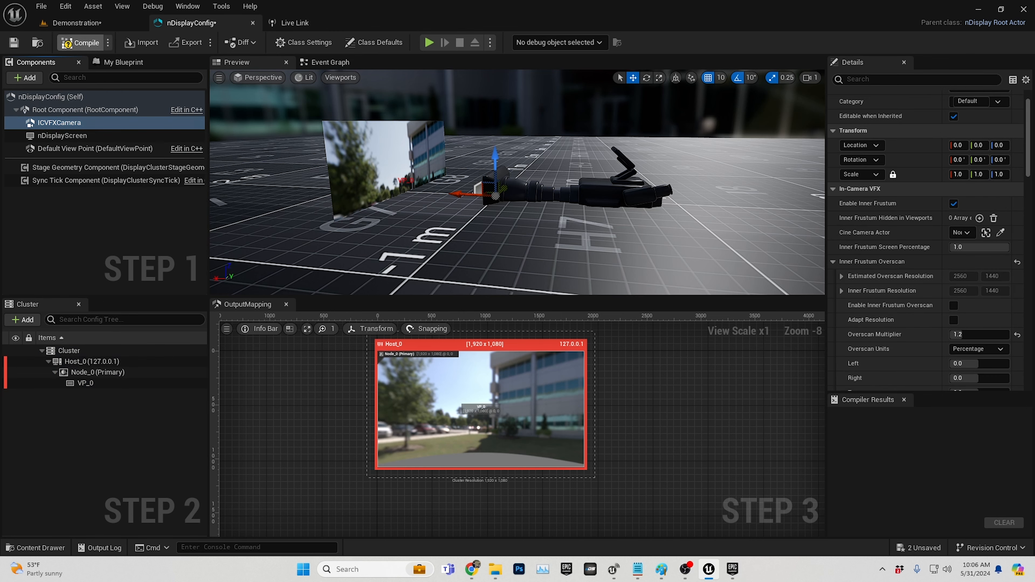
{"action": "left_click", "coordinate": [13, 42]}
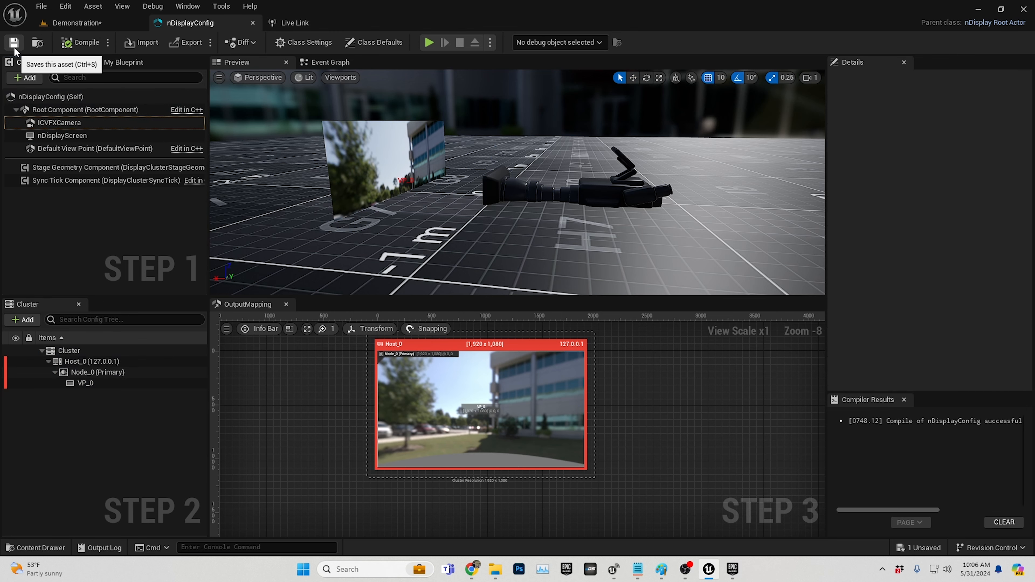
- Place the nDisplayConfig asset in the Demonstration level's cave and raise it to a Z location of -240
{"action": "left_click", "coordinate": [96, 25]}
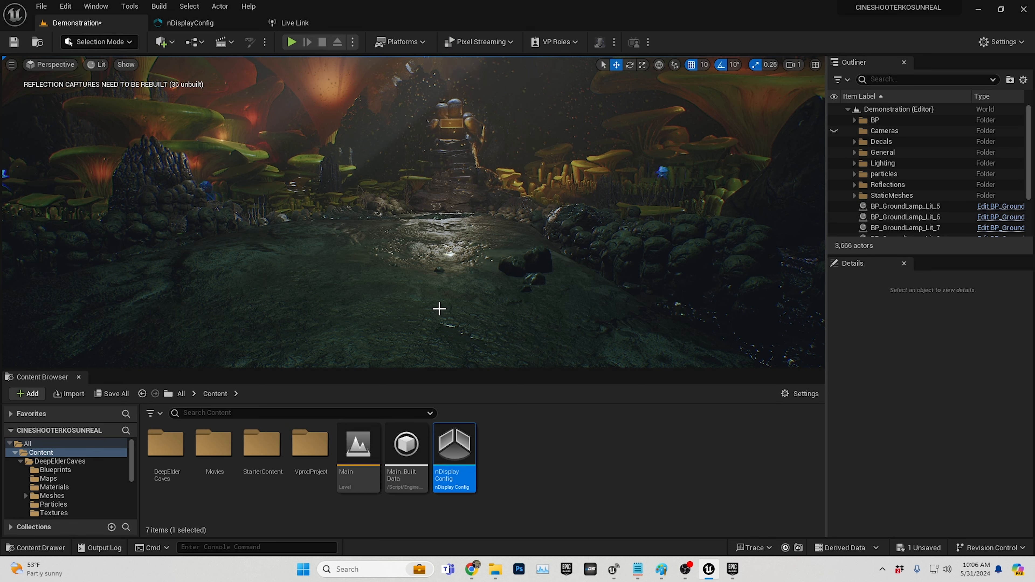
{"action": "left_click_drag", "start_coordinate": [446, 441], "coordinate": [429, 275]}
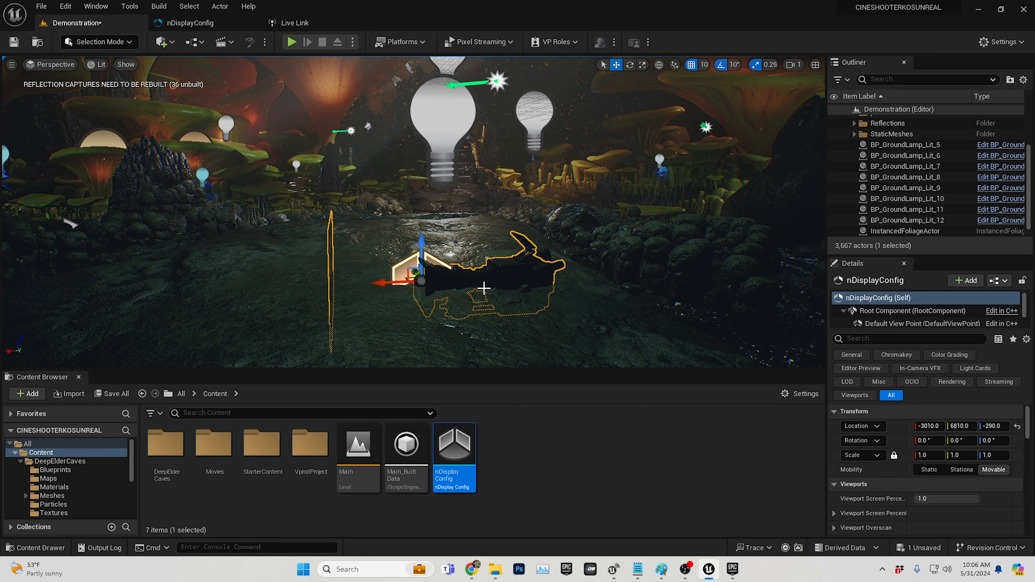
{"action": "right_click_drag", "start_coordinate": [567, 333], "coordinate": [476, 333]}
{"action": "key", "text": "d"}
{"action": "middle_click_drag", "start_coordinate": [596, 208], "coordinate": [691, 236]}
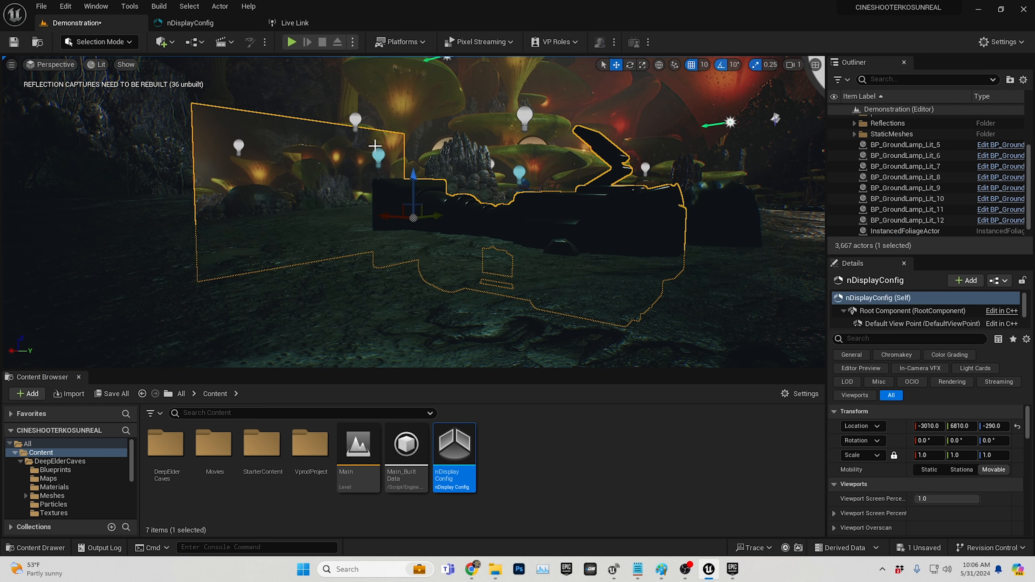
{"action": "scroll", "coordinate": [428, 245], "scroll_direction": "down", "scroll_amount": 5}
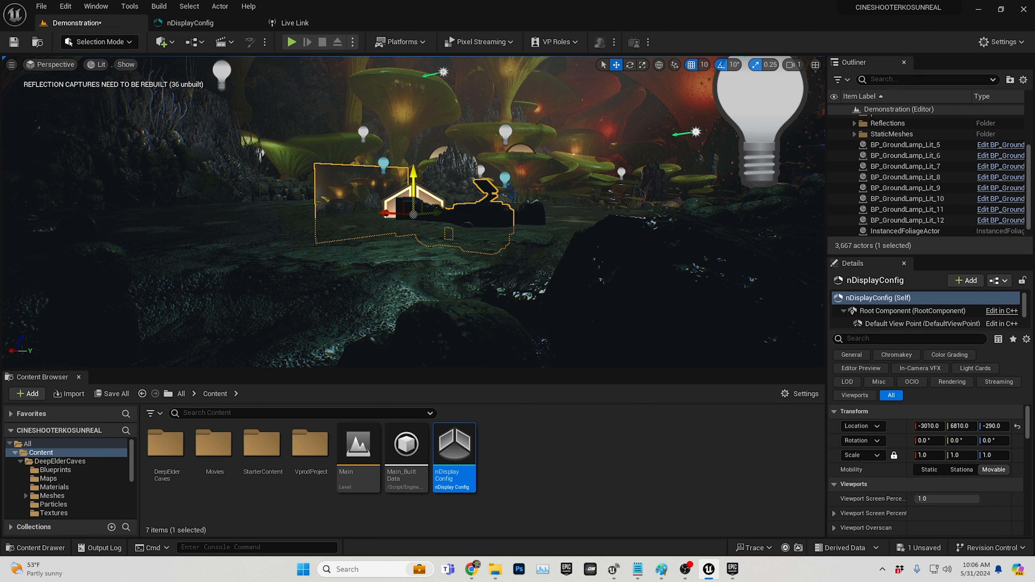
{"action": "left_click_drag", "start_coordinate": [414, 178], "coordinate": [422, 114]}
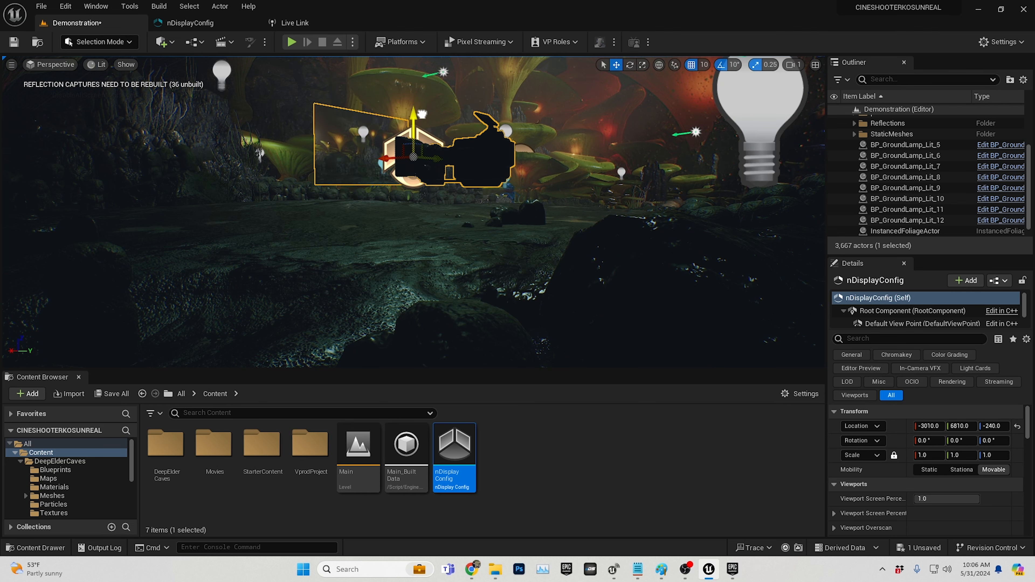
{"action": "middle_click_drag", "start_coordinate": [468, 262], "coordinate": [419, 324]}
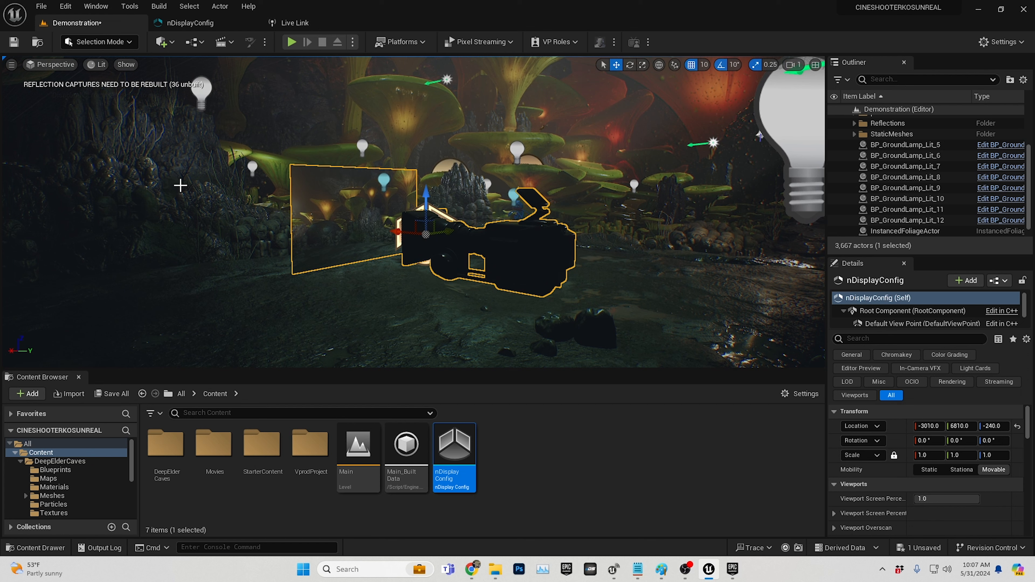
- Add a Cine Camera Actor to the level near the nDisplay screen
{"action": "left_click", "coordinate": [161, 42]}
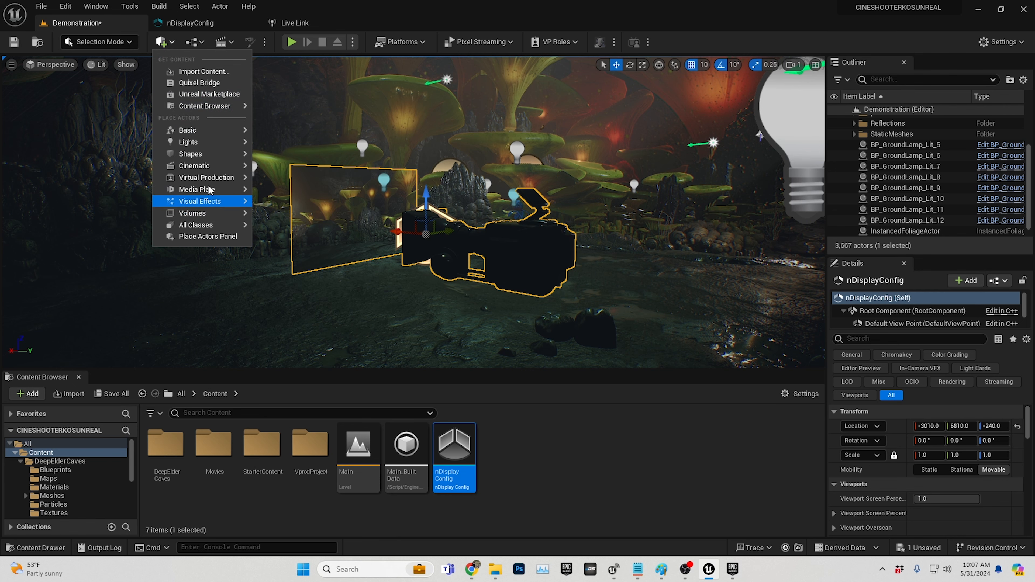
{"action": "mouse_move", "coordinate": [211, 170]}
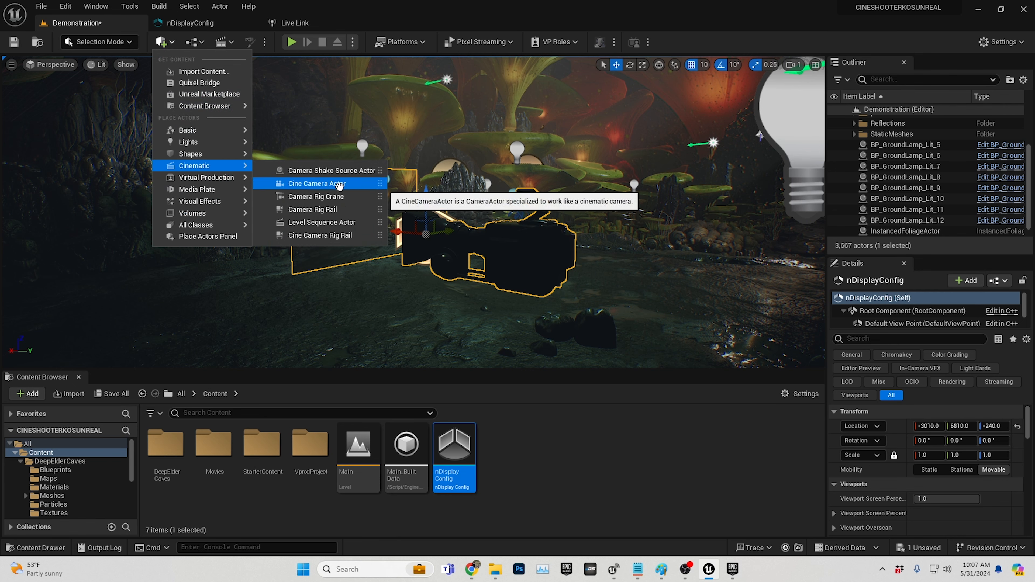
{"action": "left_click_drag", "start_coordinate": [337, 184], "coordinate": [344, 194]}
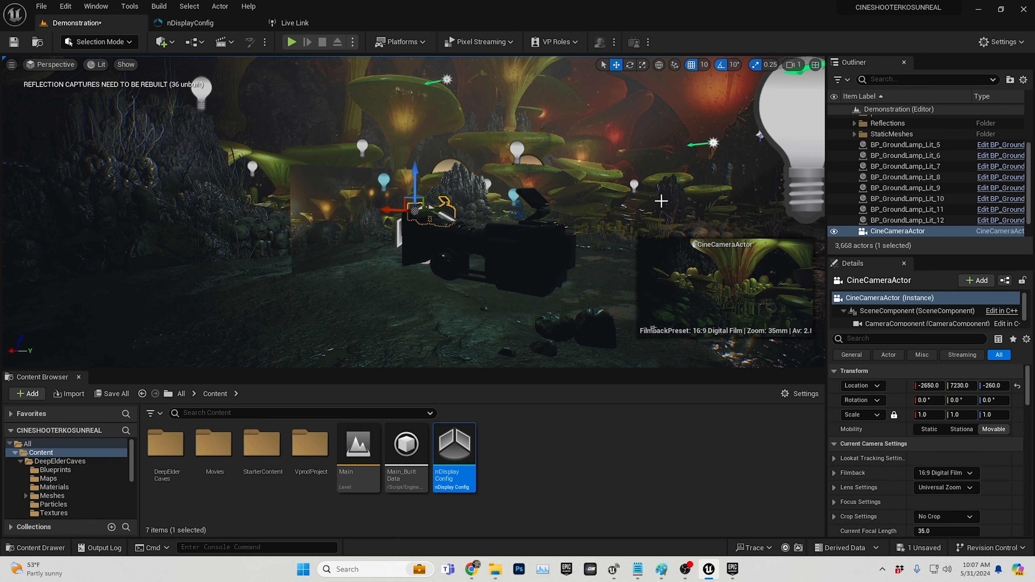
- Parent the CineCameraActor to the nDisplayConfig actor in the level's actor hierarchy
{"action": "scroll", "coordinate": [892, 220], "scroll_direction": "down", "scroll_amount": 2}
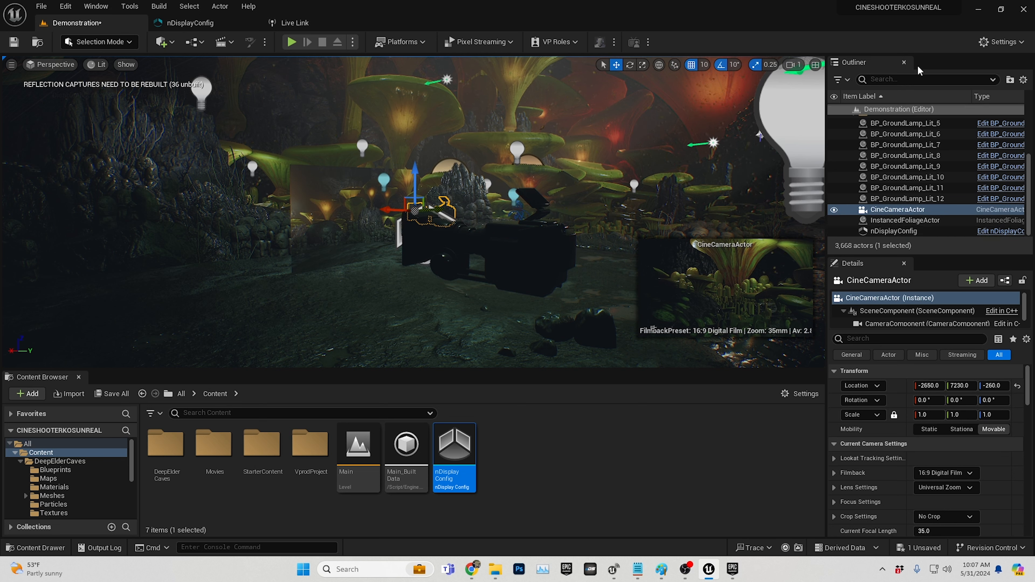
{"action": "scroll", "coordinate": [896, 159], "scroll_direction": "up", "scroll_amount": 3}
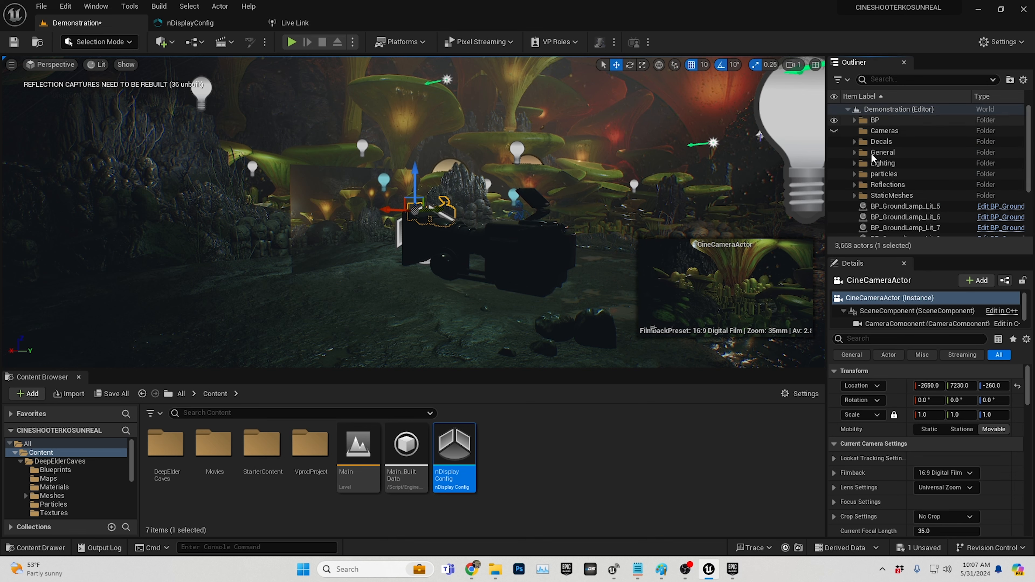
{"action": "left_click", "coordinate": [854, 184]}
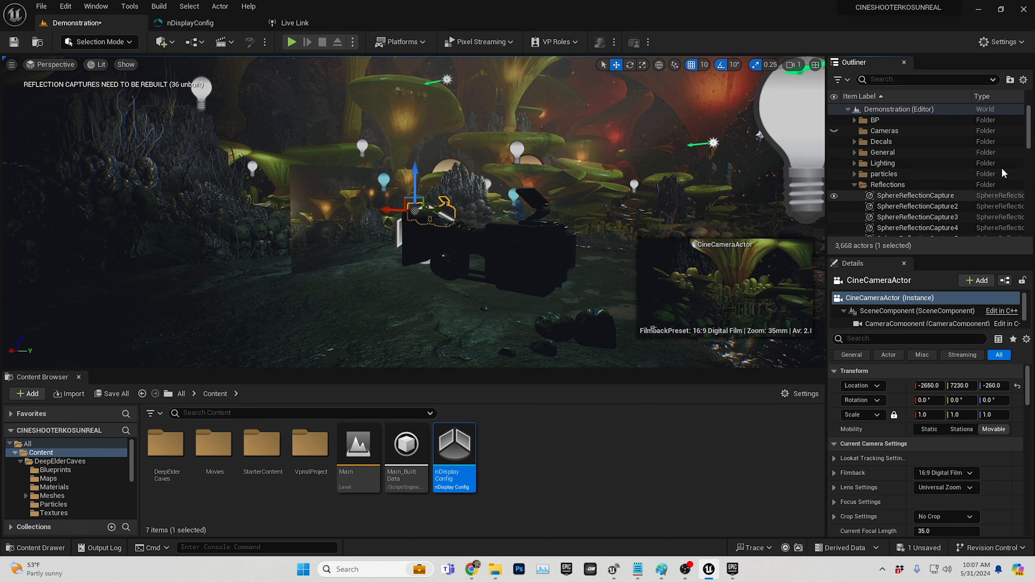
{"action": "left_click_drag", "start_coordinate": [1028, 137], "coordinate": [1030, 201]}
{"action": "left_click", "coordinate": [853, 185]}
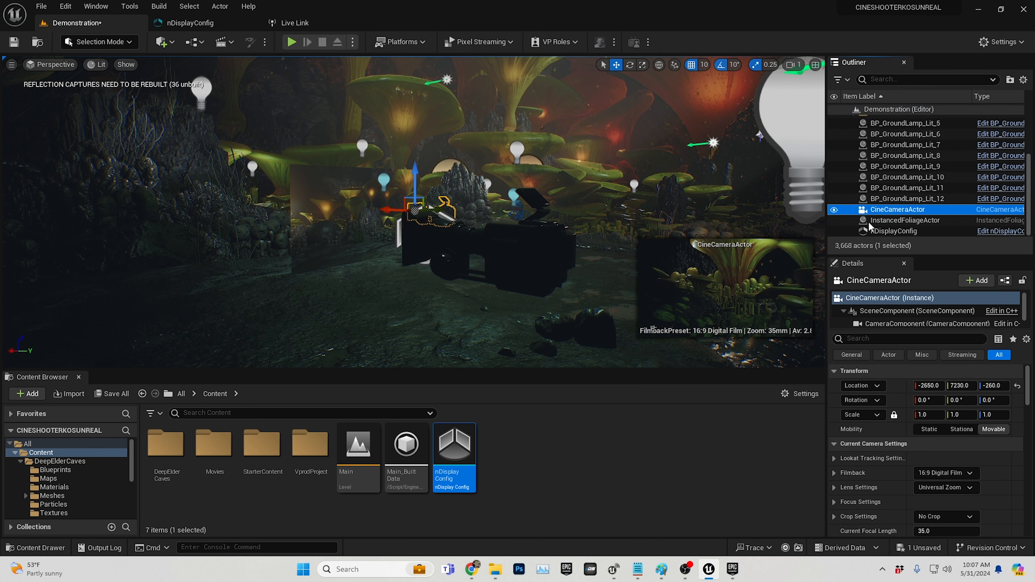
{"action": "mouse_move", "coordinate": [1030, 216]}
{"action": "left_mouse_down"}
{"action": "mouse_move", "coordinate": [1022, 137]}
{"action": "mouse_move", "coordinate": [1028, 211]}
{"action": "left_mouse_up"}
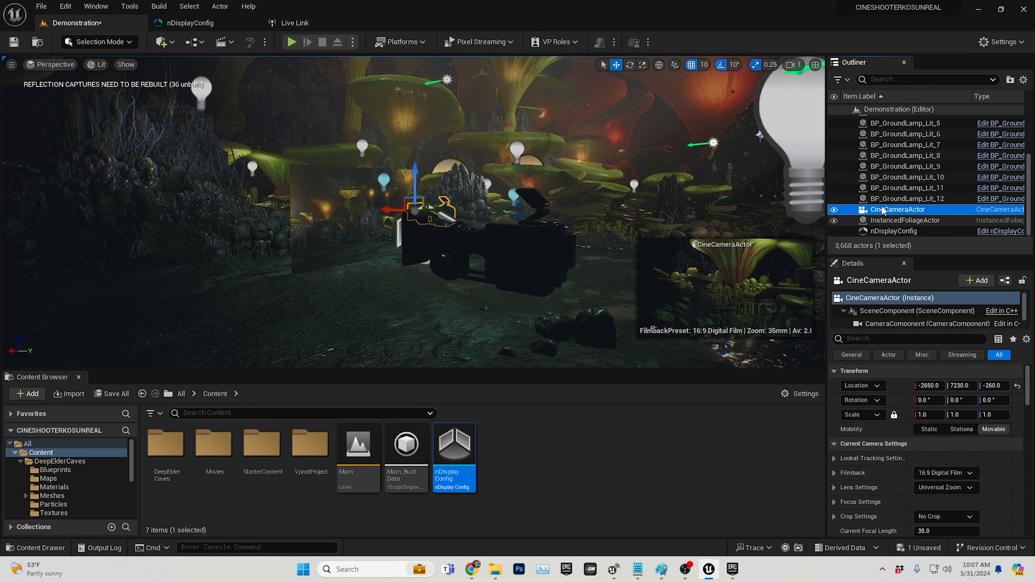
{"action": "left_click_drag", "start_coordinate": [882, 211], "coordinate": [884, 232]}
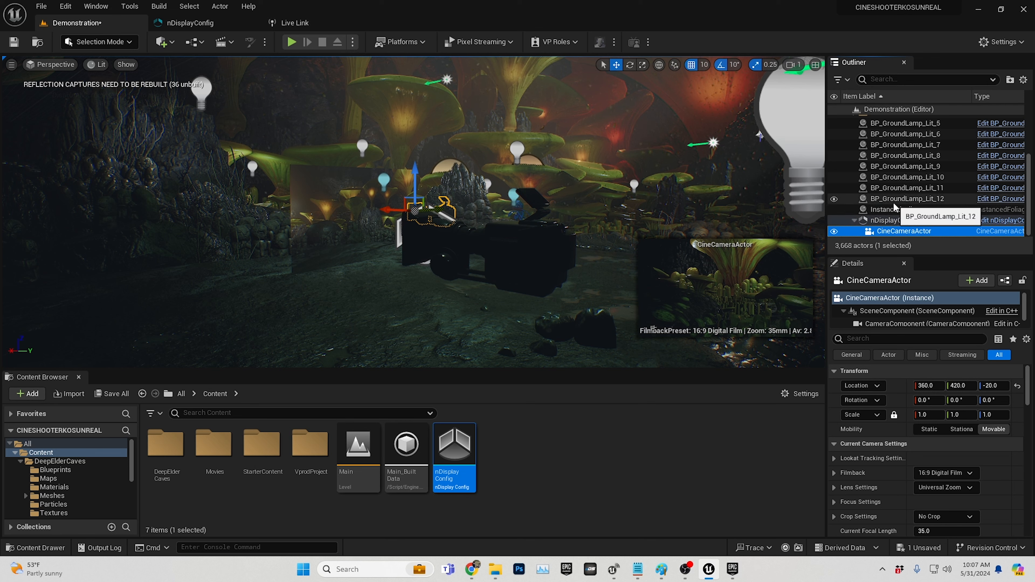
- Reset the CineCameraActor's location to 0, 0, 0 relative to its nDisplayConfig parent
{"action": "left_click", "coordinate": [898, 220]}
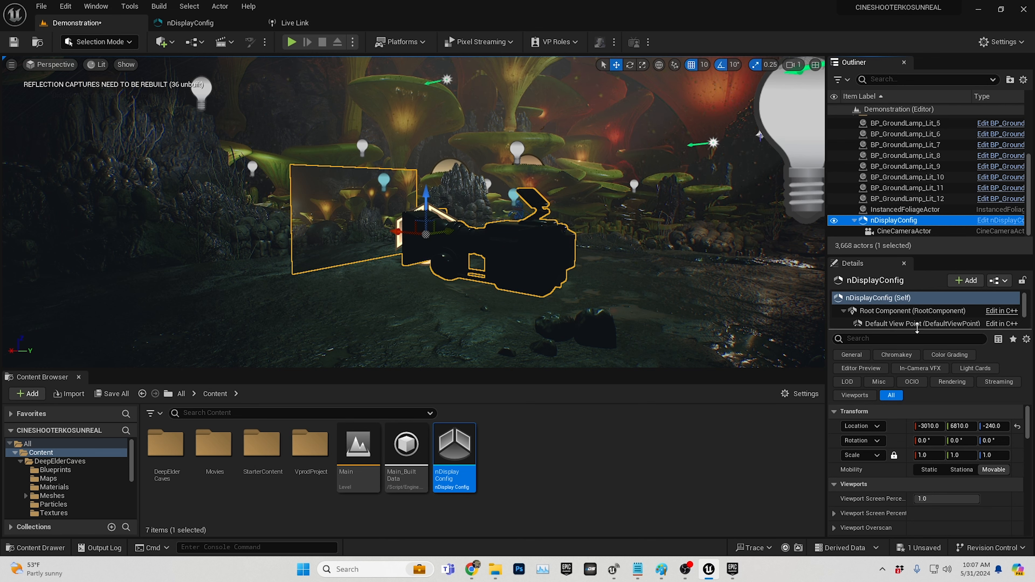
{"action": "left_click", "coordinate": [902, 232]}
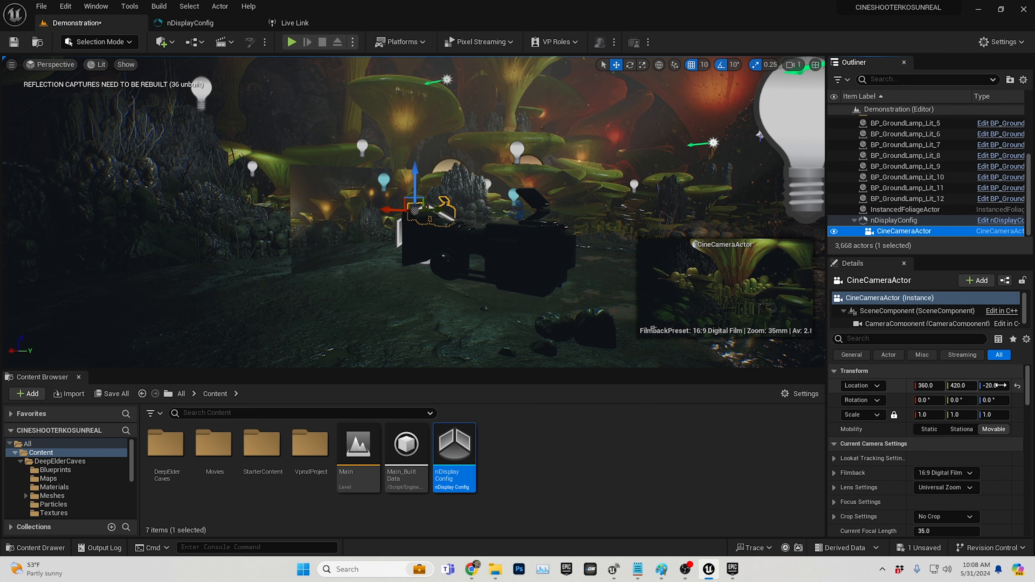
{"action": "left_click", "coordinate": [1017, 385]}
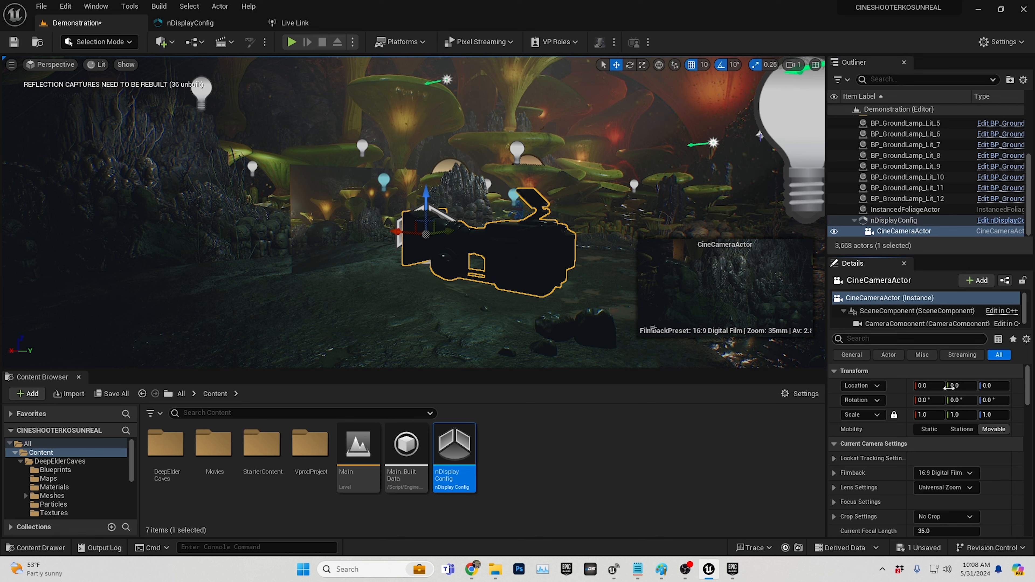
{"action": "mouse_move", "coordinate": [921, 386]}
{"action": "left_mouse_down"}
{"action": "mouse_move", "coordinate": [911, 386]}
{"action": "mouse_move", "coordinate": [944, 386]}
{"action": "mouse_move", "coordinate": [928, 386]}
{"action": "left_mouse_up"}
{"action": "left_click", "coordinate": [1016, 385]}
- Move the nDisplayConfig actor with its attached camera to about X -3060, Y 6740, Z -210
{"action": "left_click", "coordinate": [316, 226]}
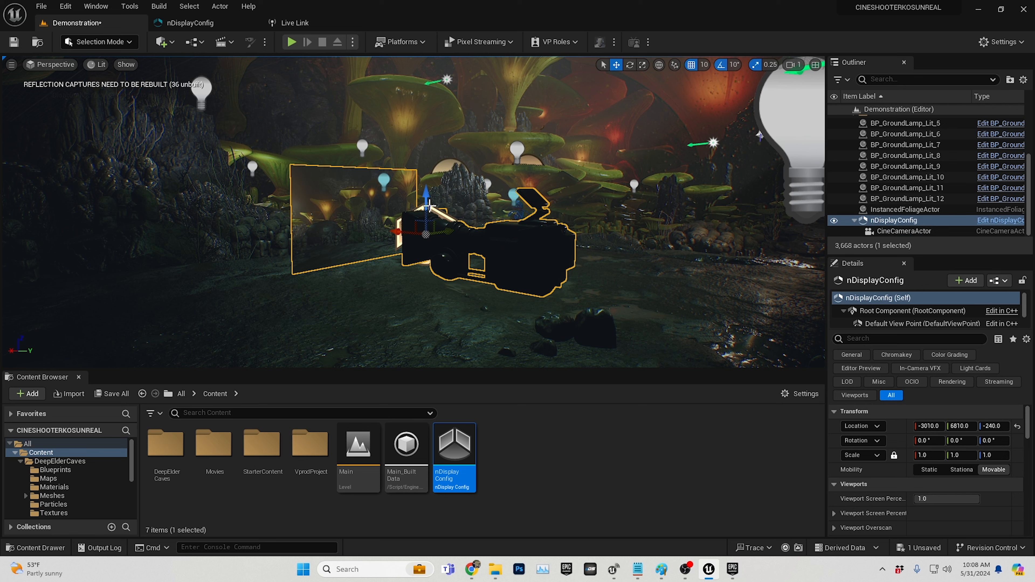
{"action": "left_click_drag", "start_coordinate": [393, 230], "coordinate": [432, 115]}
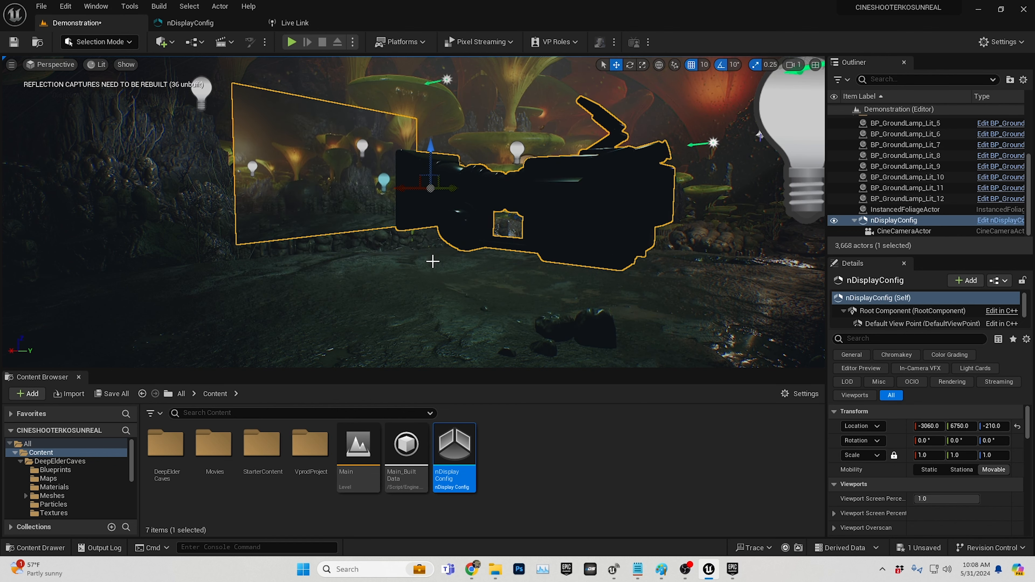
{"action": "right_click_drag", "start_coordinate": [430, 259], "coordinate": [752, 203]}
{"action": "right_click_drag", "start_coordinate": [450, 238], "coordinate": [505, 268]}
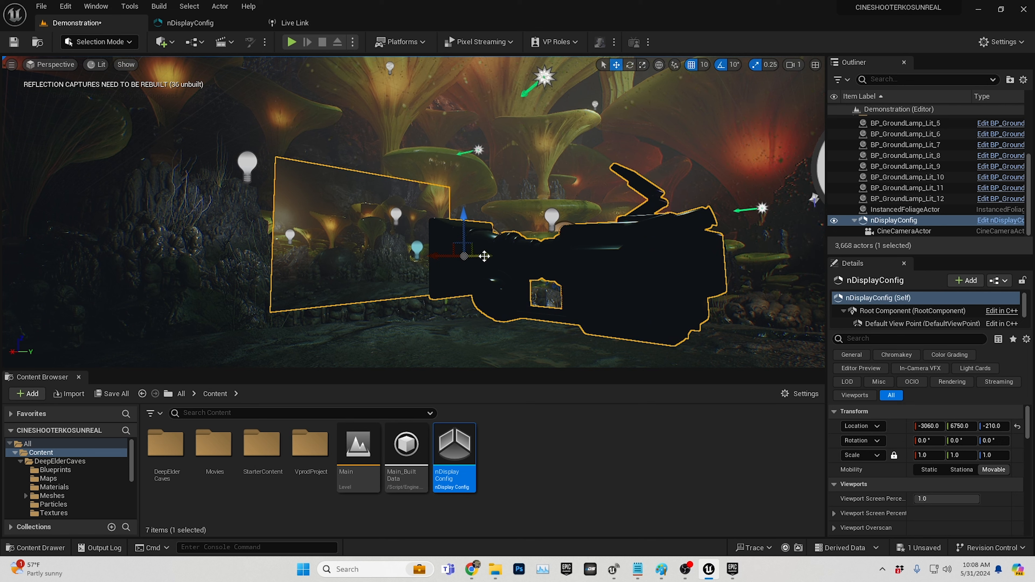
{"action": "left_click_drag", "start_coordinate": [484, 255], "coordinate": [462, 245]}
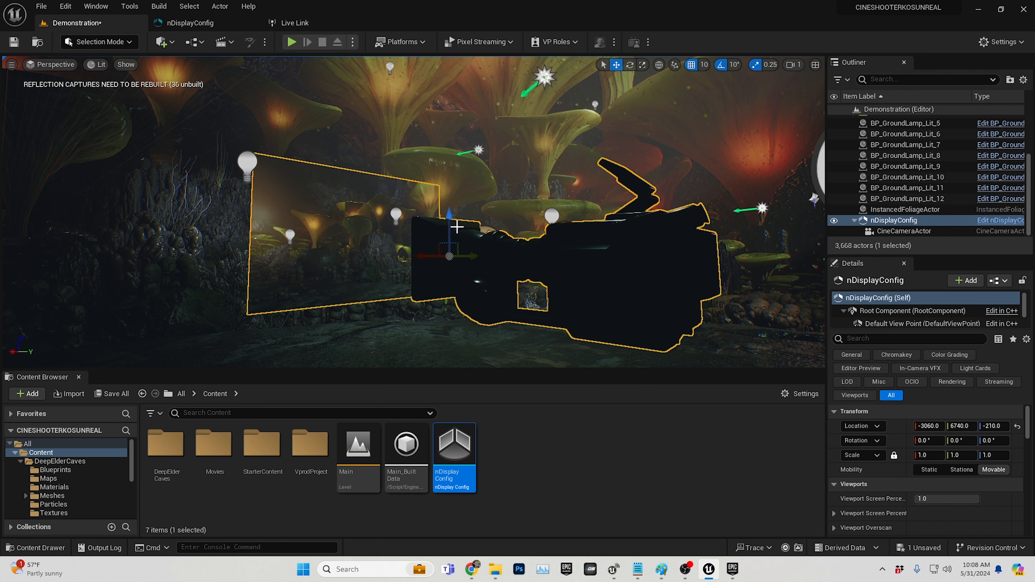
- Rotate the nDisplayConfig actor about 90° around the Z axis
{"action": "key", "text": "e"}
{"action": "middle_click_drag", "start_coordinate": [446, 231], "coordinate": [447, 192]}
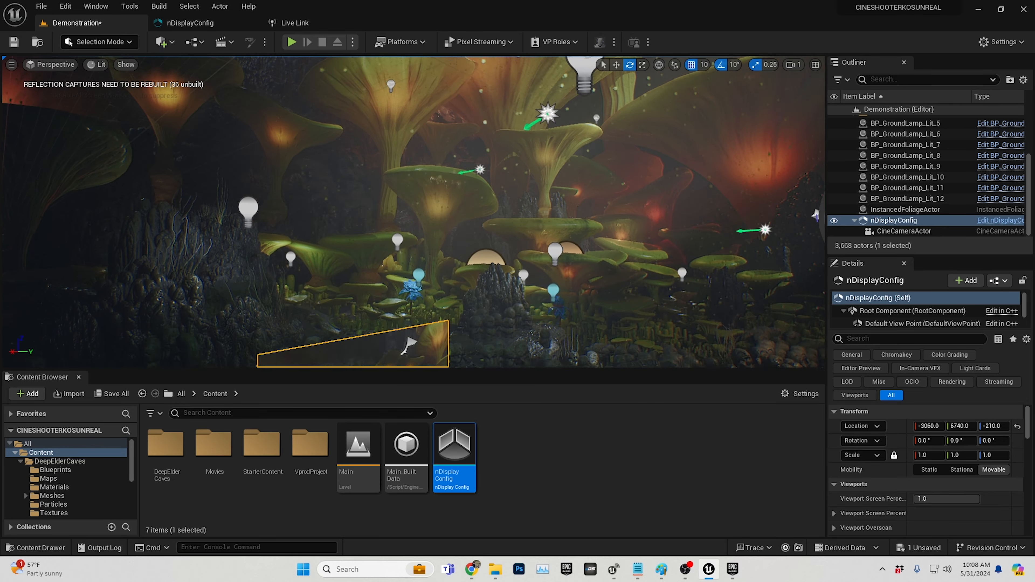
{"action": "key", "text": "f"}
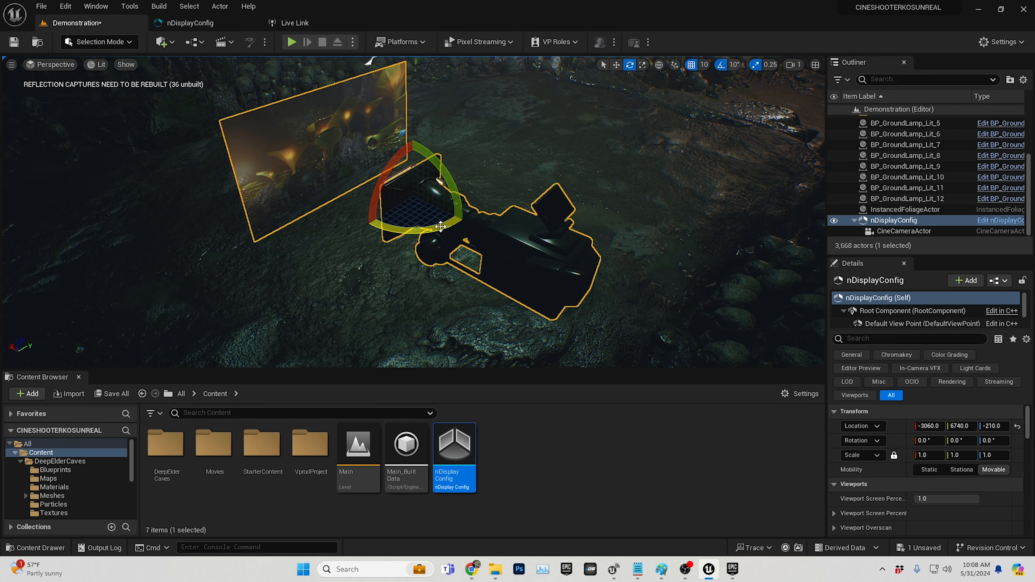
{"action": "left_click_drag", "start_coordinate": [440, 227], "coordinate": [509, 228]}
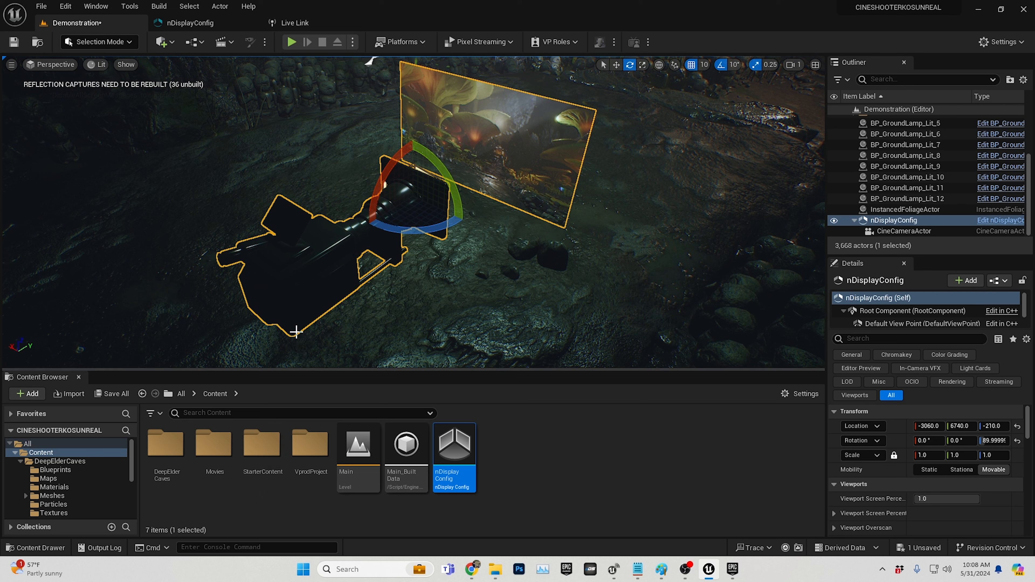
- Select the CineCameraActor and check its camera preview and transform from a closer view
{"action": "key", "text": "r"}
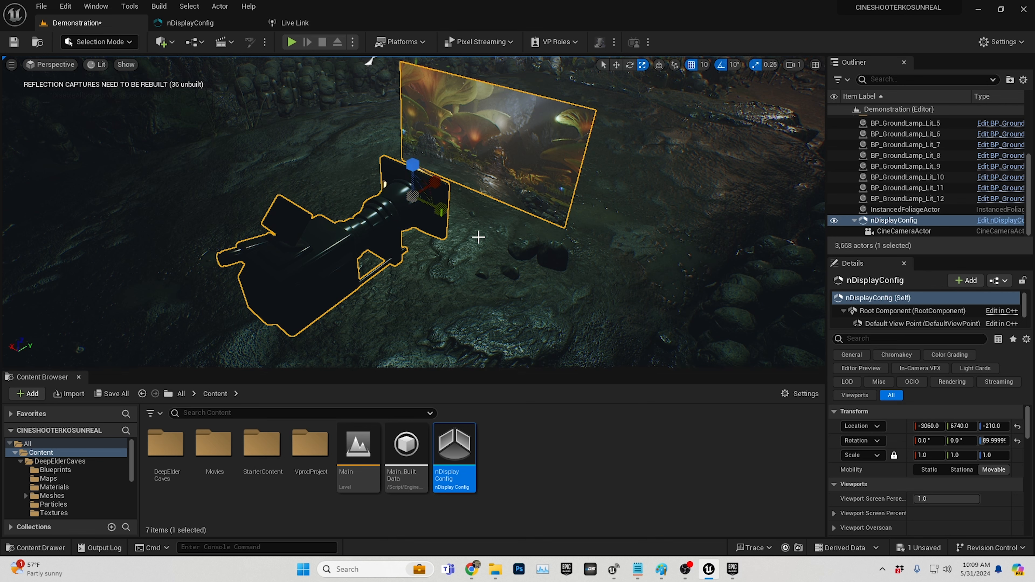
{"action": "left_click", "coordinate": [440, 241]}
{"action": "scroll", "coordinate": [480, 261], "scroll_direction": "up", "scroll_amount": 5}
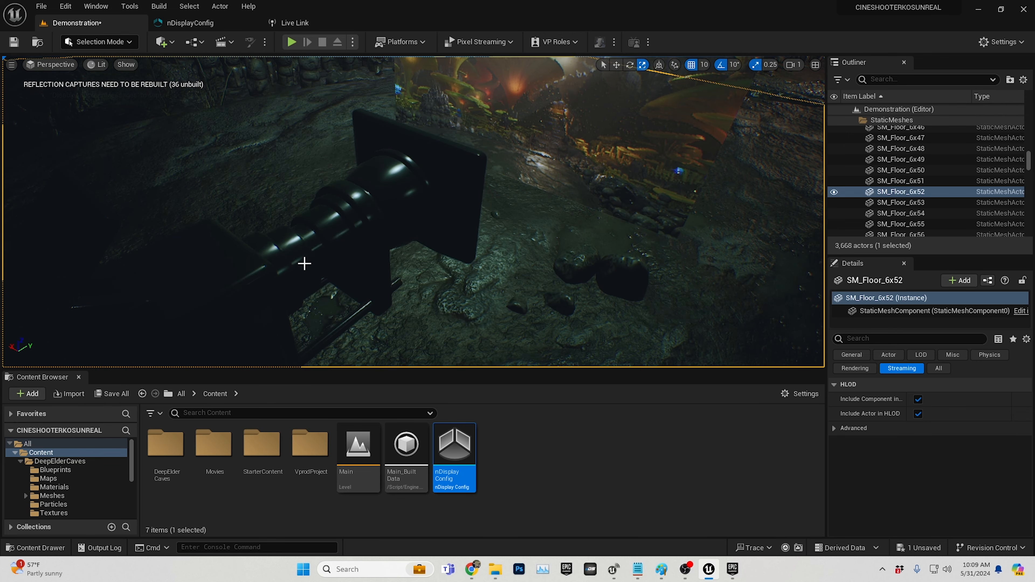
{"action": "key", "text": "w"}
{"action": "scroll", "coordinate": [901, 322], "scroll_direction": "down", "scroll_amount": 1}
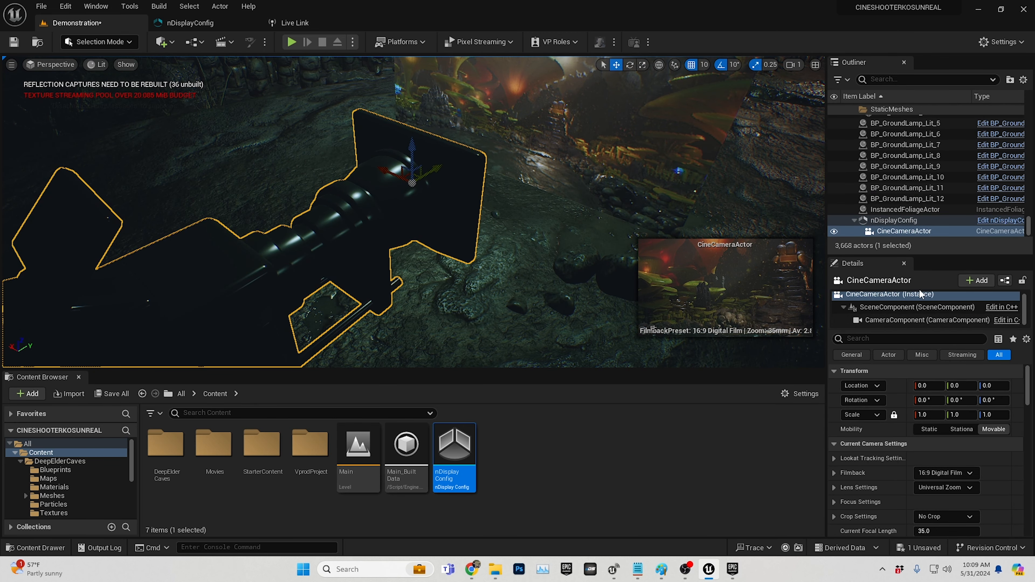
{"action": "scroll", "coordinate": [974, 313], "scroll_direction": "up", "scroll_amount": 1}
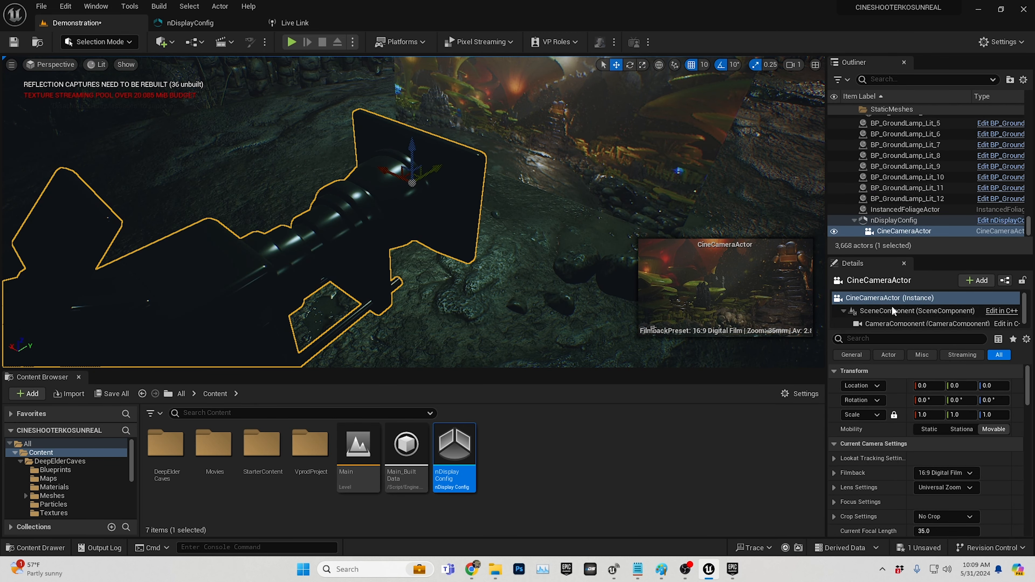
- Inspect the placed nDisplayConfig's full component list and its ICVFXCamera, comparing them with the components in the nDisplayConfig asset
{"action": "left_click", "coordinate": [893, 220]}
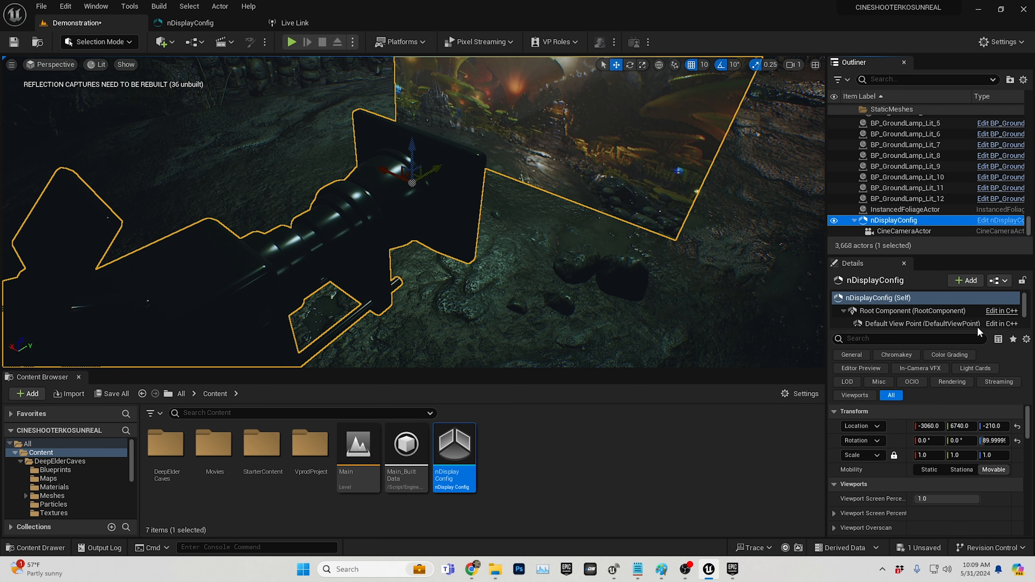
{"action": "left_click_drag", "start_coordinate": [977, 328], "coordinate": [975, 388]}
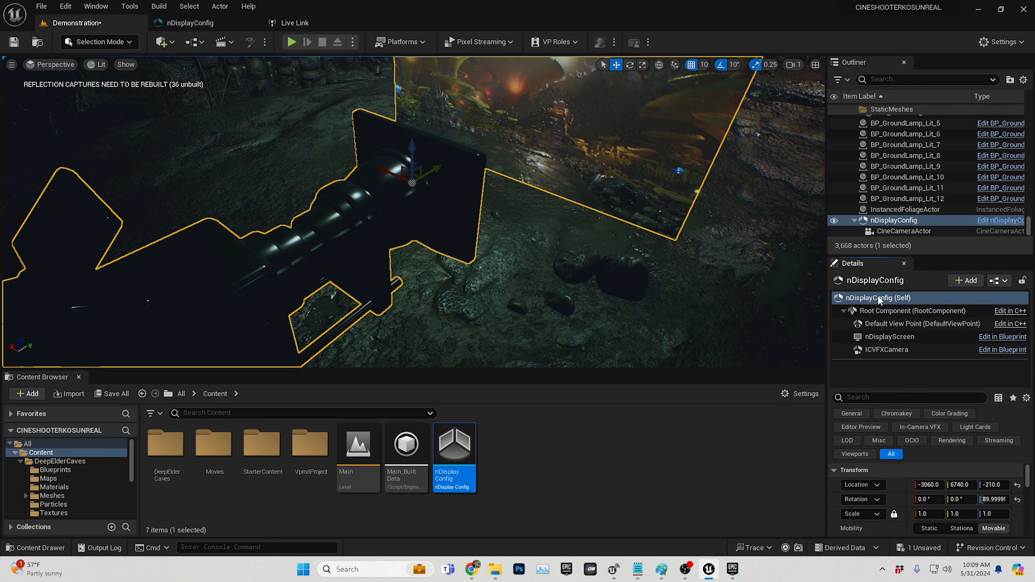
{"action": "left_click", "coordinate": [202, 23]}
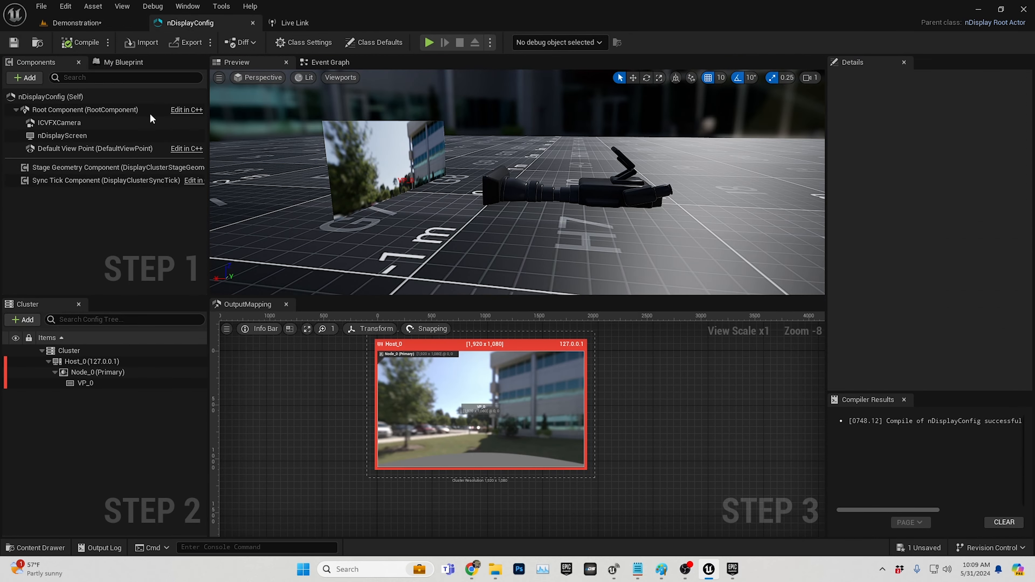
{"action": "left_click", "coordinate": [86, 23]}
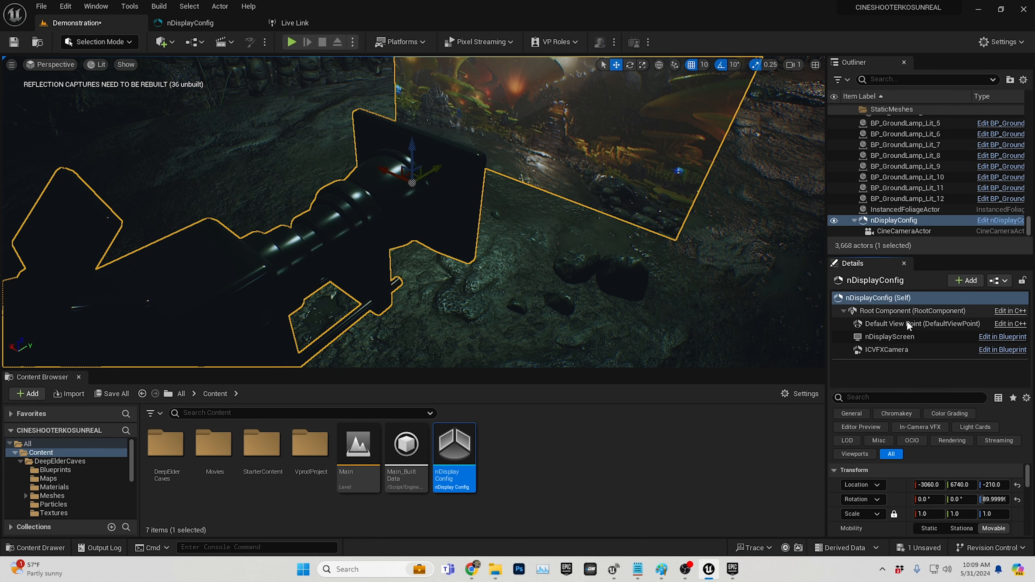
{"action": "left_click", "coordinate": [892, 349]}
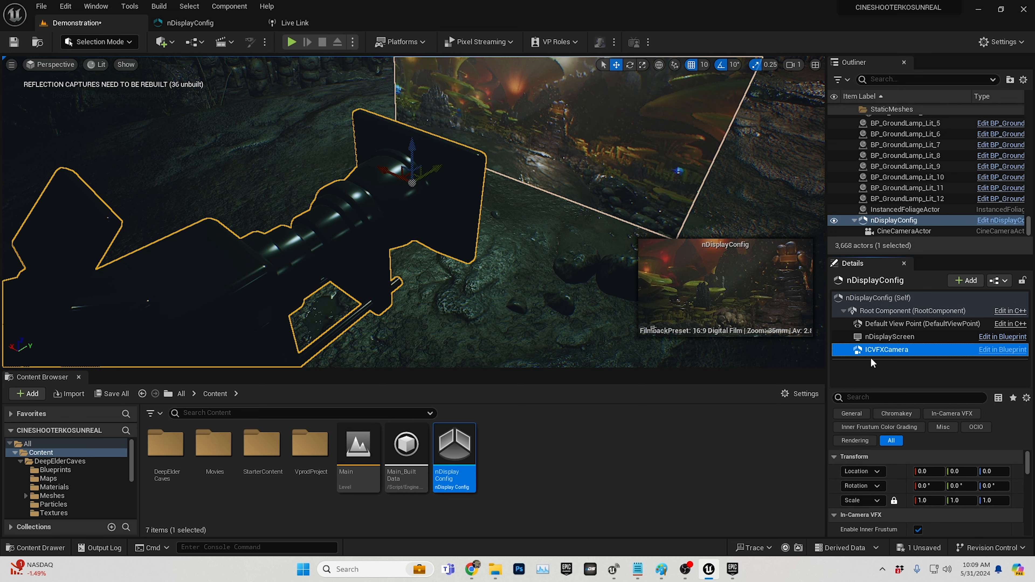
{"action": "left_click", "coordinate": [184, 24]}
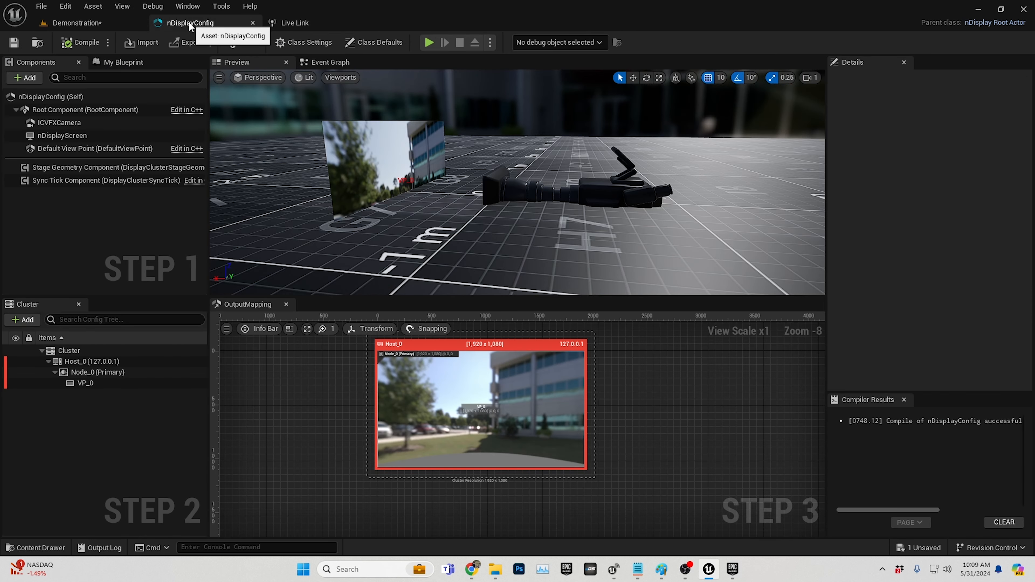
- Assign the CineCameraActor as the Cine Camera Actor of the placed nDisplayConfig's ICVFXCamera in the Demonstration level
{"action": "left_click", "coordinate": [56, 124]}
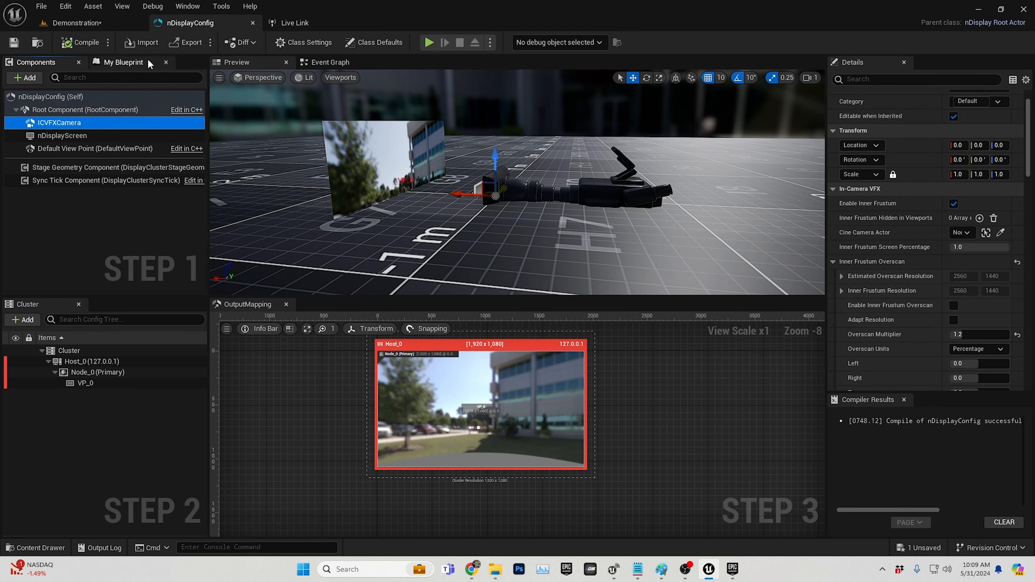
{"action": "left_click", "coordinate": [94, 24]}
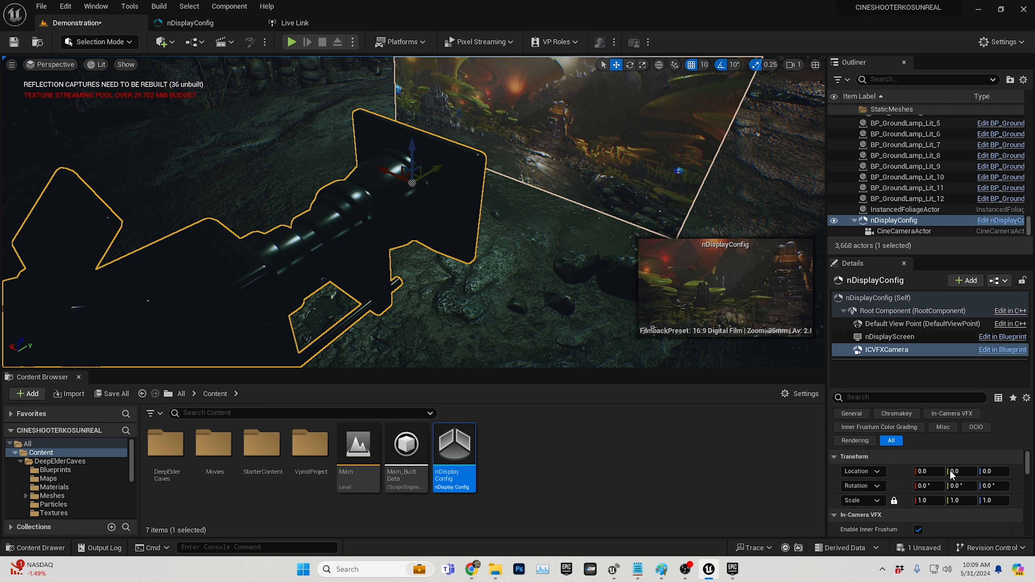
{"action": "left_click", "coordinate": [900, 350]}
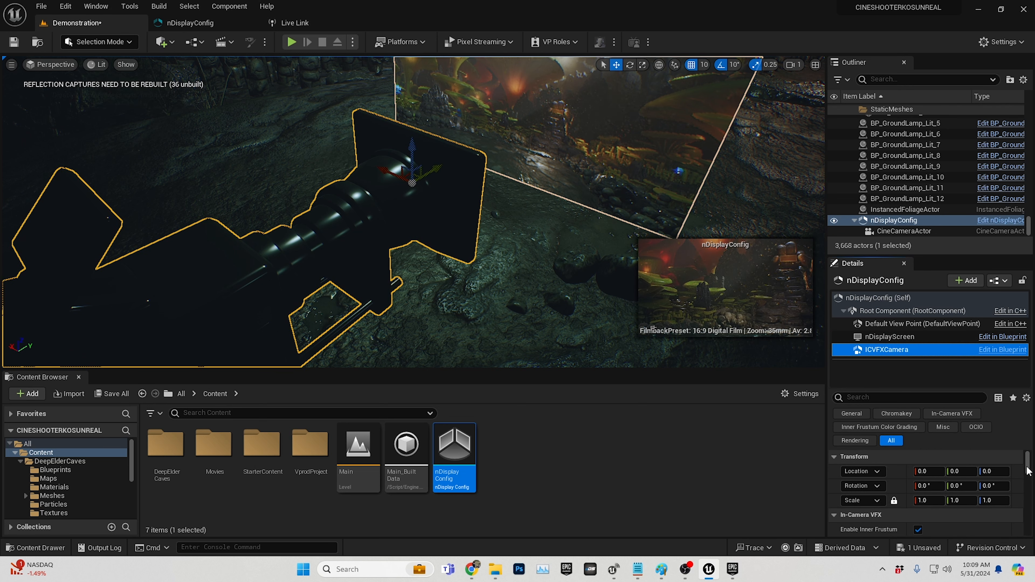
{"action": "left_click_drag", "start_coordinate": [1026, 470], "coordinate": [1027, 471]}
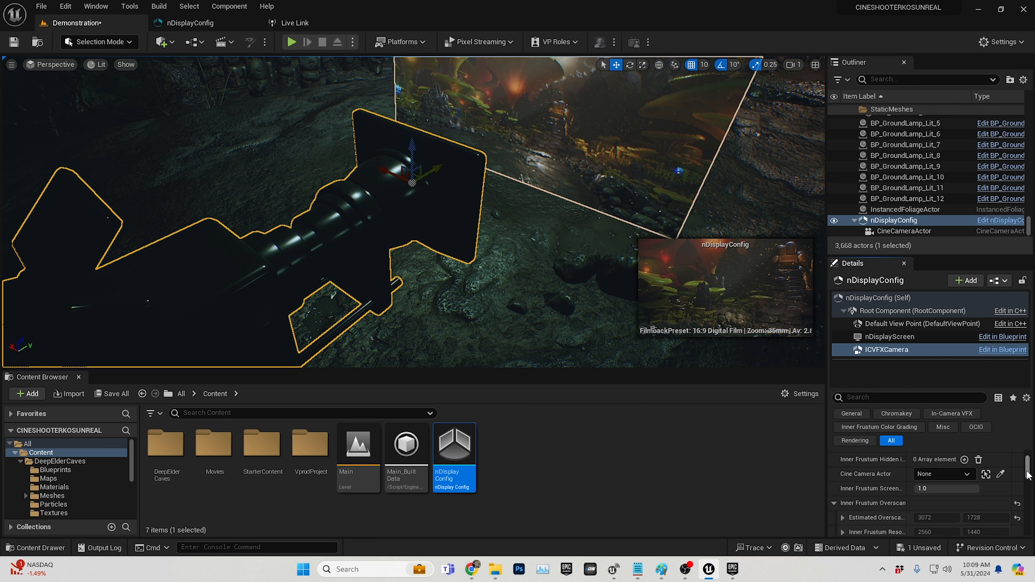
{"action": "left_click", "coordinate": [947, 474]}
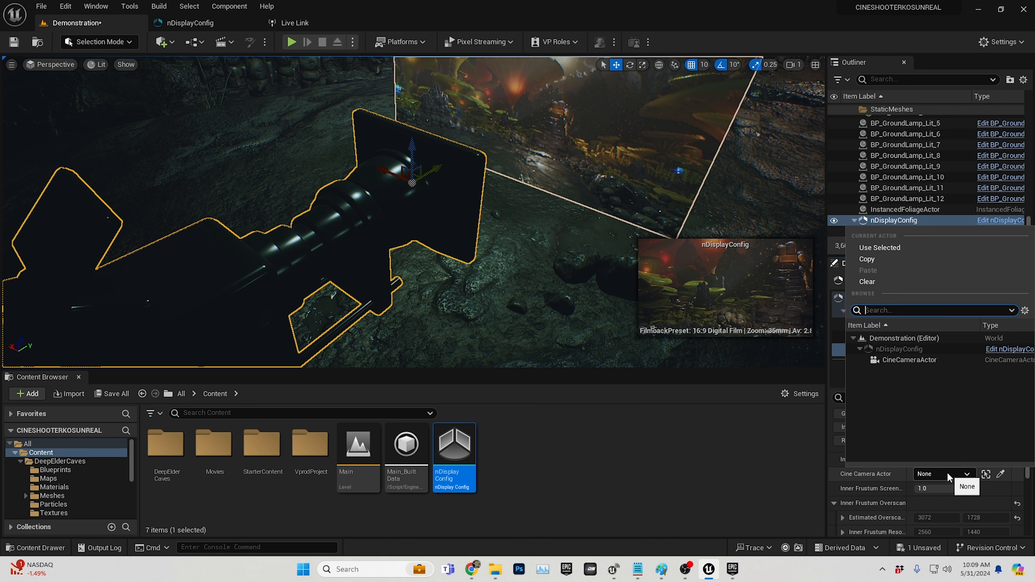
{"action": "left_click", "coordinate": [929, 360]}
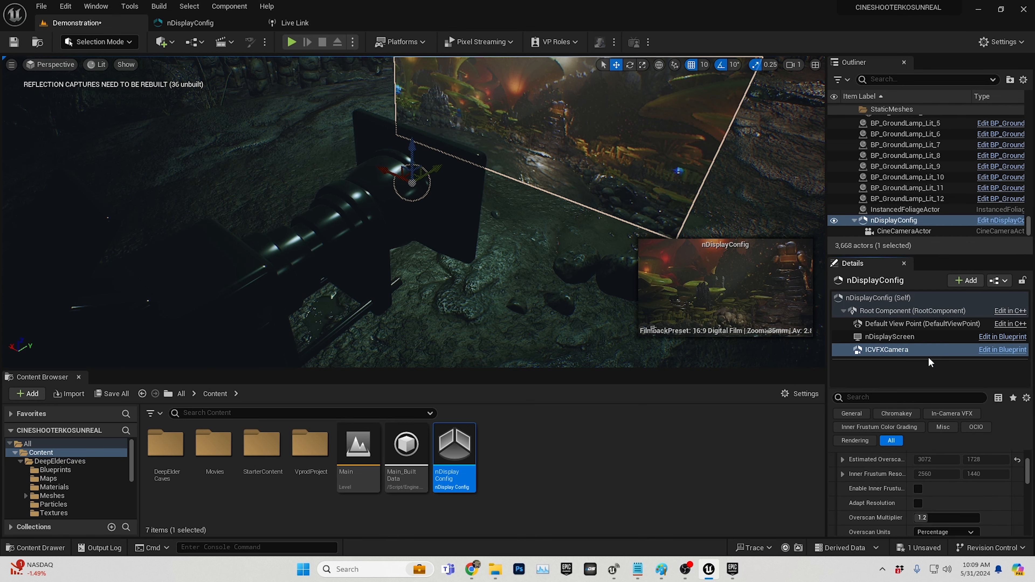
- Try shifting the CineCameraActor's relative location along X and Y, leaving it at X 0.0, Y 1.0, Z 0.0
{"action": "scroll", "coordinate": [564, 250], "scroll_direction": "down", "scroll_amount": 3}
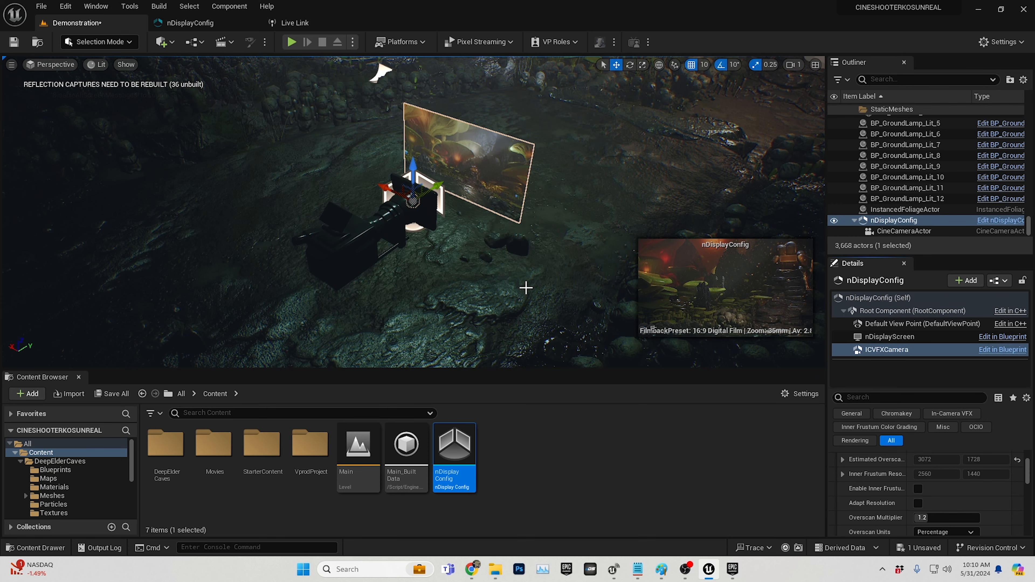
{"action": "right_click_drag", "start_coordinate": [529, 265], "coordinate": [503, 276]}
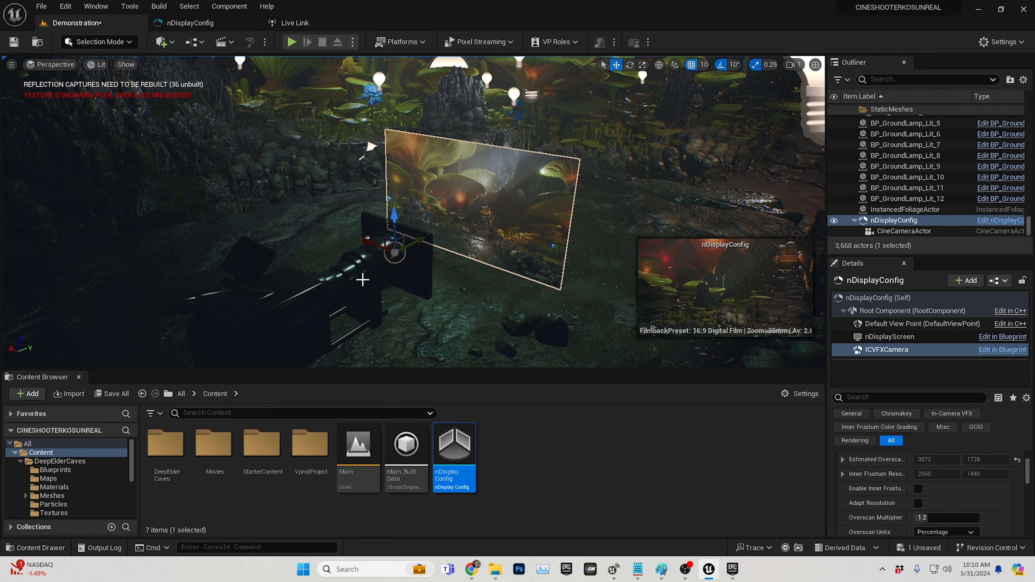
{"action": "left_click", "coordinate": [903, 231]}
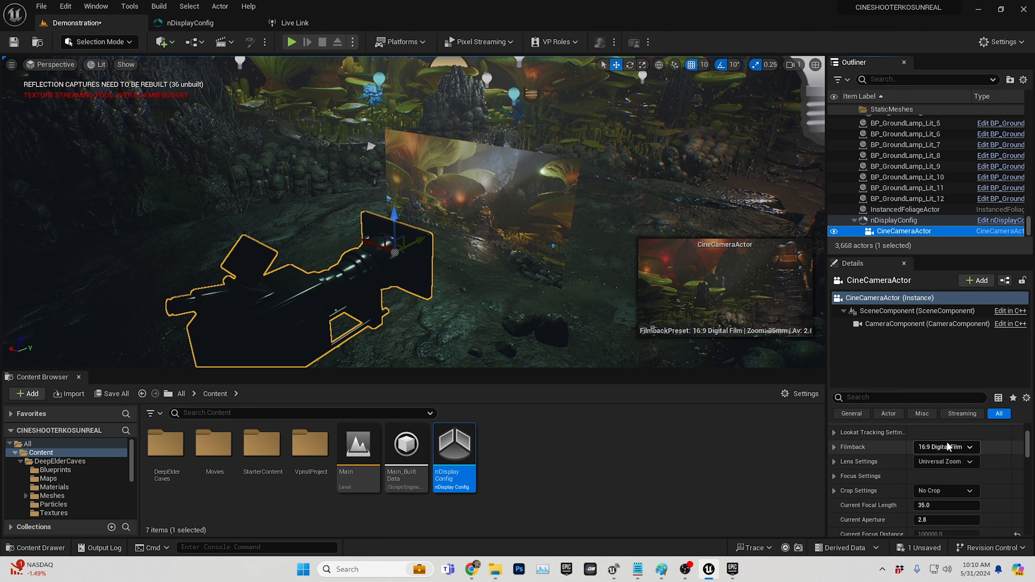
{"action": "scroll", "coordinate": [879, 424], "scroll_direction": "up", "scroll_amount": 3}
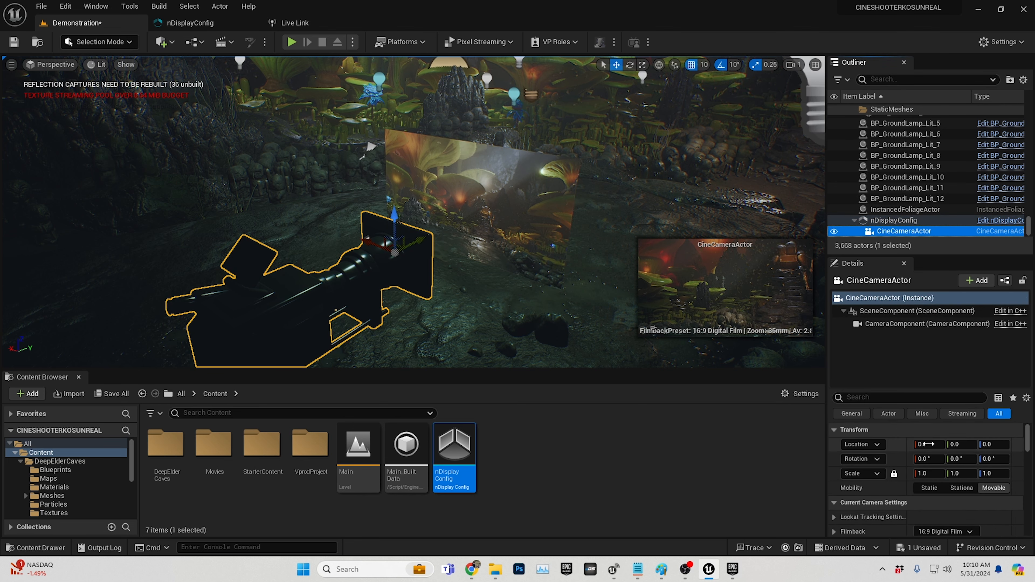
{"action": "left_click_drag", "start_coordinate": [927, 444], "coordinate": [894, 443]}
{"action": "left_click", "coordinate": [1018, 446]}
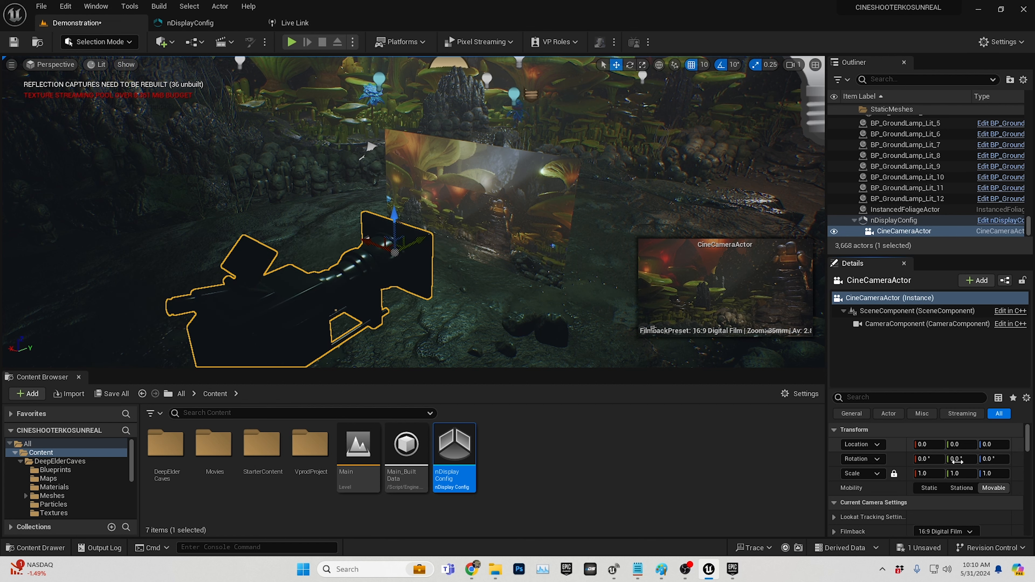
{"action": "left_click", "coordinate": [961, 444]}
{"action": "type", "text": "33"}
{"action": "key", "text": "Return"}
{"action": "left_click_drag", "start_coordinate": [961, 443], "coordinate": [947, 444]}
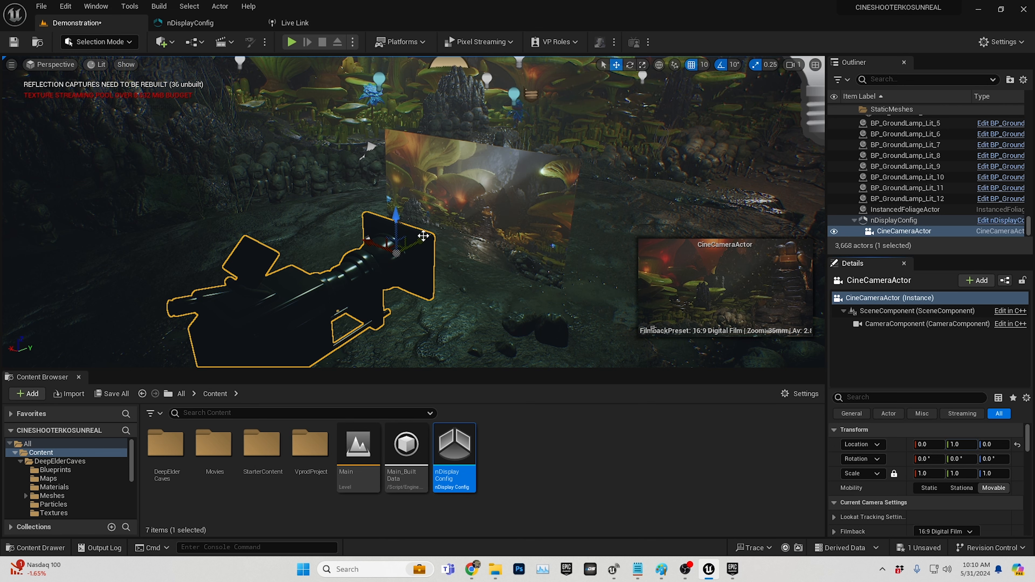
{"action": "mouse_move", "coordinate": [379, 244]}
{"action": "left_mouse_down"}
{"action": "mouse_move", "coordinate": [395, 250]}
{"action": "mouse_move", "coordinate": [363, 238]}
{"action": "mouse_move", "coordinate": [378, 244]}
{"action": "left_mouse_up"}
- Set the filmback of the CineCameraActor's CameraComponent to Super 35mm
{"action": "left_click", "coordinate": [911, 325]}
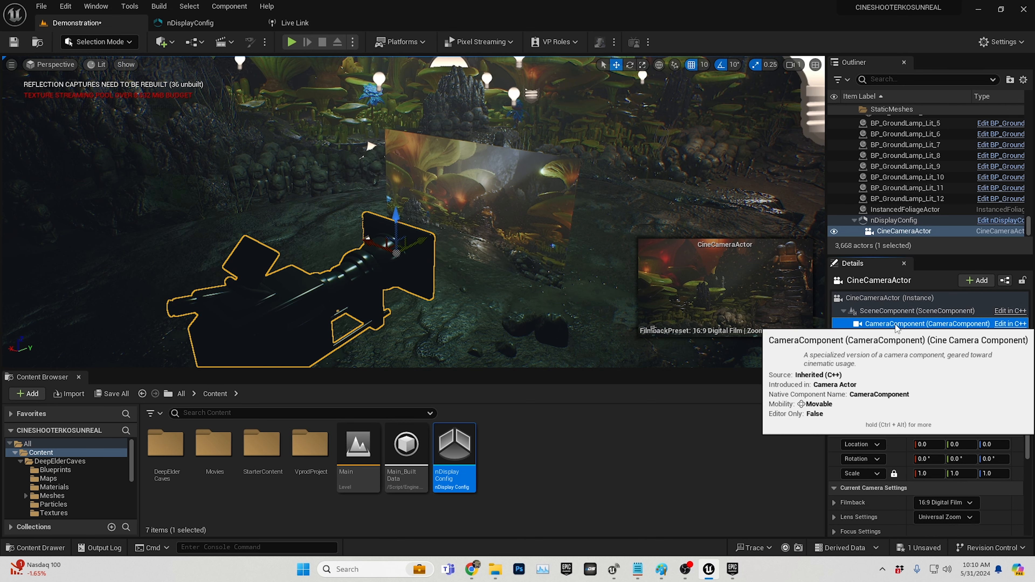
{"action": "left_click", "coordinate": [894, 234]}
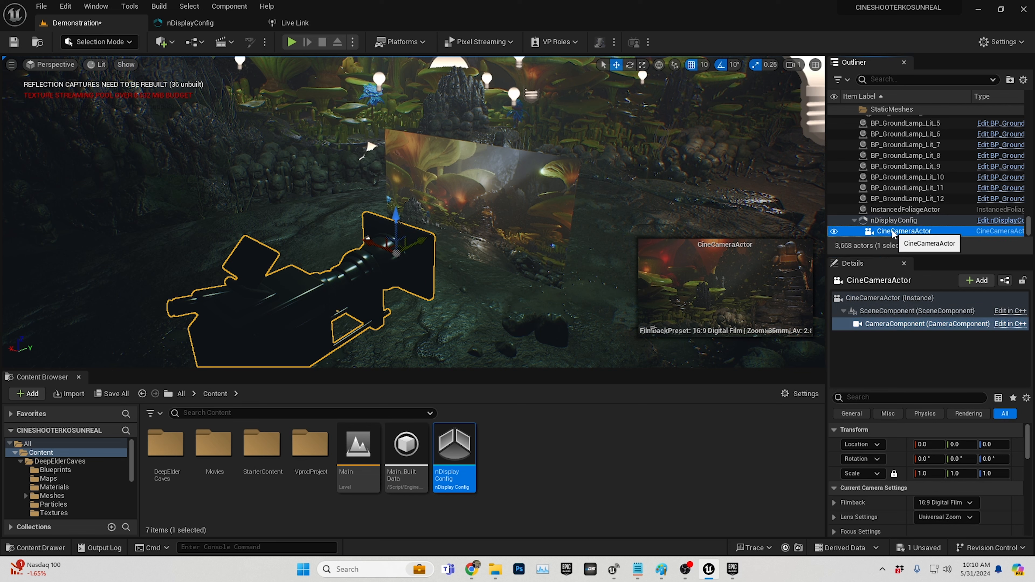
{"action": "left_click_drag", "start_coordinate": [1027, 436], "coordinate": [1027, 443]}
{"action": "left_click_drag", "start_coordinate": [936, 389], "coordinate": [925, 343]}
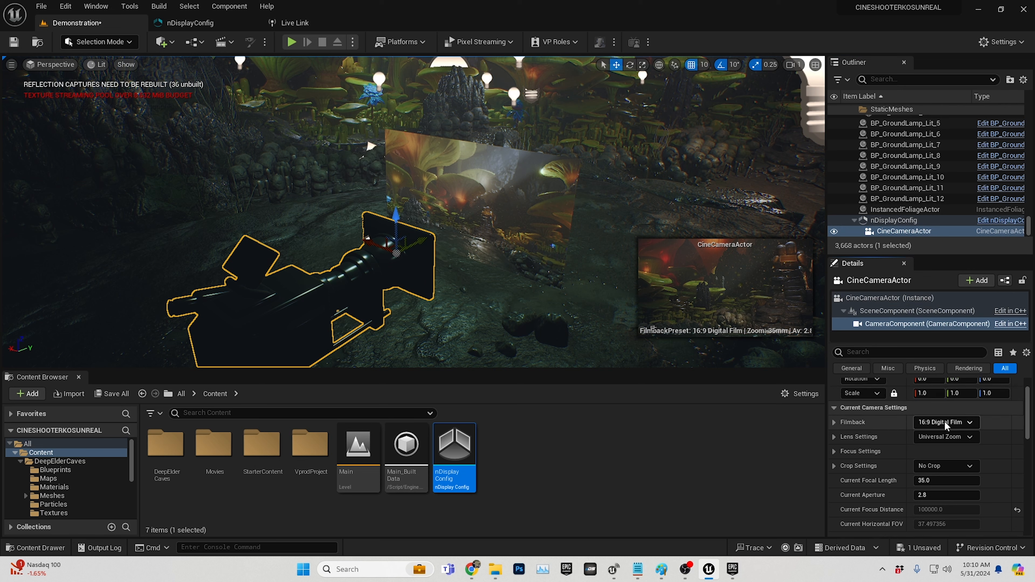
{"action": "scroll", "coordinate": [940, 398], "scroll_direction": "up", "scroll_amount": 1}
{"action": "left_click", "coordinate": [937, 423]}
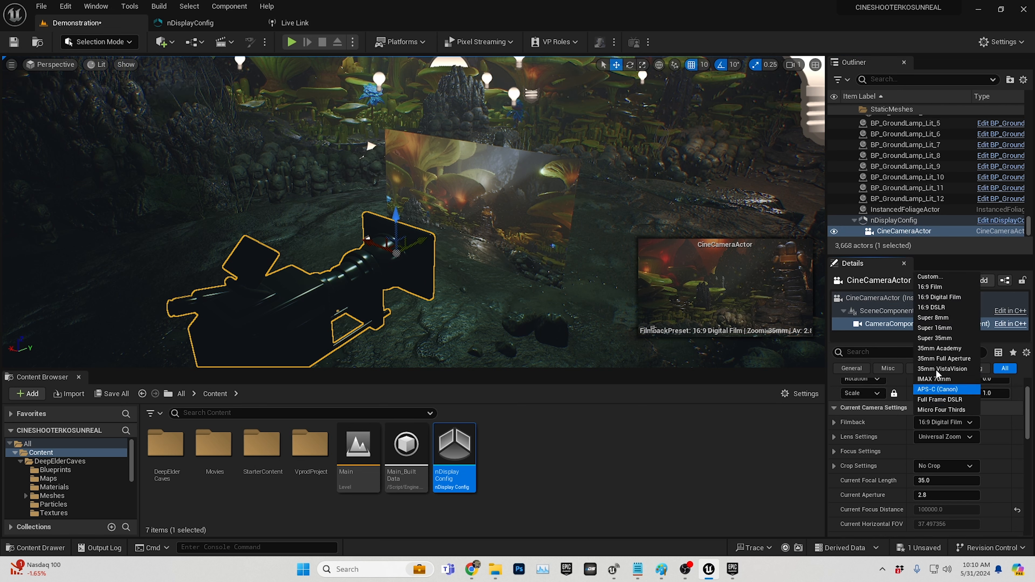
{"action": "left_click", "coordinate": [946, 341]}
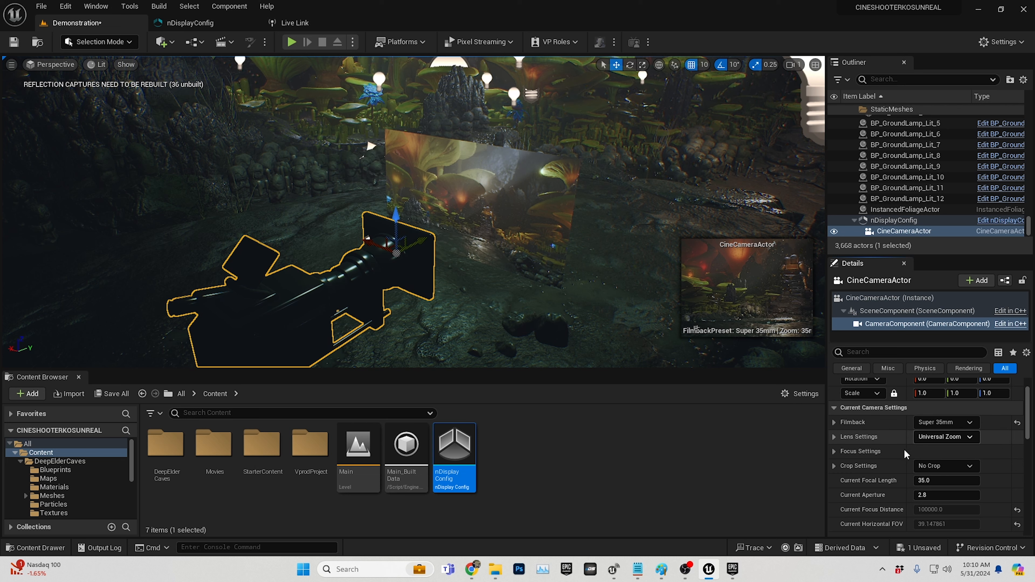
- Set the CameraComponent's current focal length to 16 and shift the component slightly along the X axis
{"action": "left_click", "coordinate": [941, 482]}
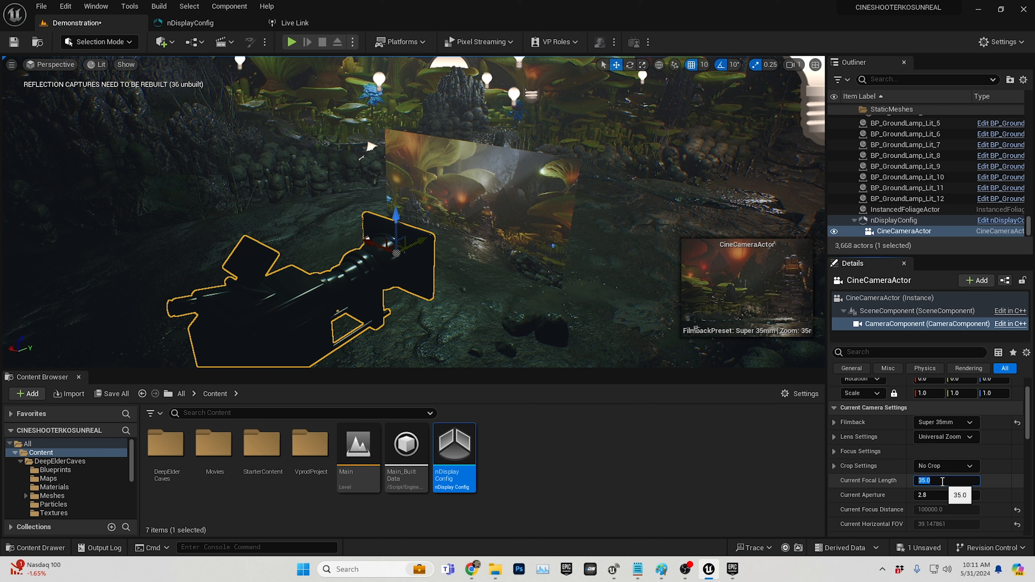
{"action": "type", "text": "16"}
{"action": "key", "text": "Return"}
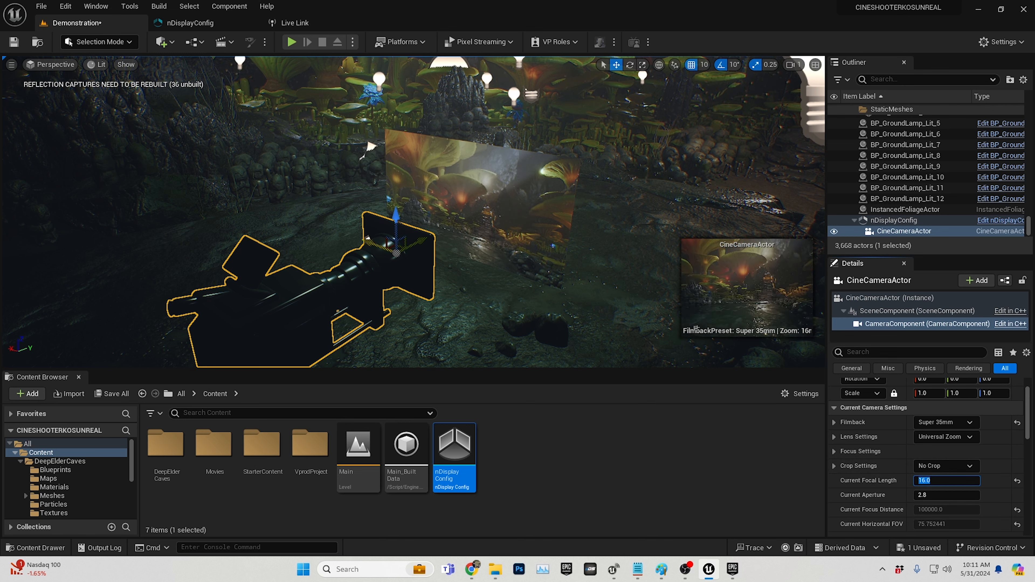
{"action": "mouse_move", "coordinate": [382, 245]}
{"action": "left_mouse_down"}
{"action": "mouse_move", "coordinate": [417, 253]}
{"action": "mouse_move", "coordinate": [366, 252]}
{"action": "left_mouse_up"}
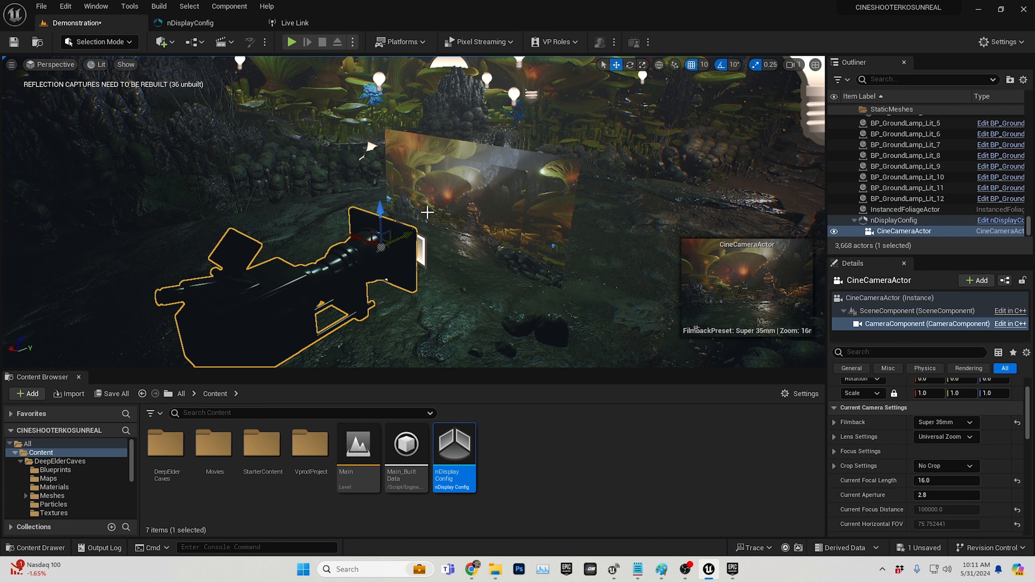
- Filter the CameraComponent's properties for FOCUS and set the manual focus distance to 30 cm
{"action": "left_click", "coordinate": [951, 495]}
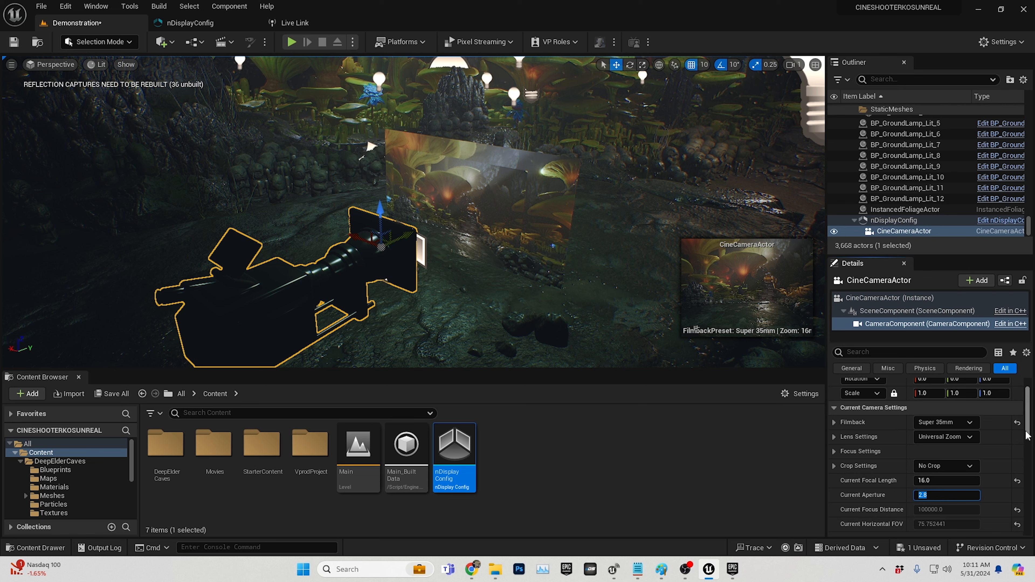
{"action": "scroll", "coordinate": [1026, 435], "scroll_direction": "down", "scroll_amount": 3}
{"action": "scroll", "coordinate": [1026, 435], "scroll_direction": "up", "scroll_amount": 5}
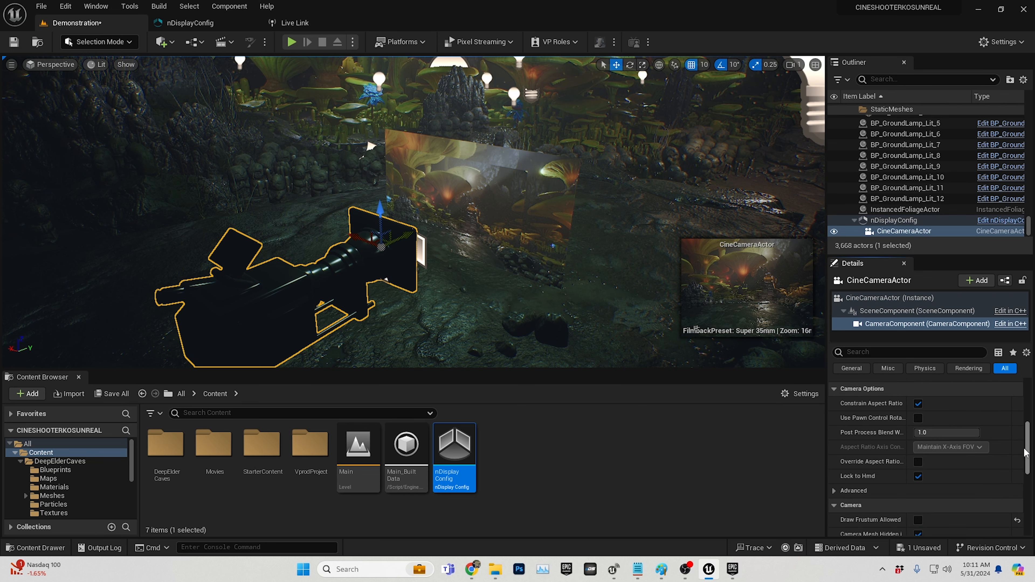
{"action": "left_click", "coordinate": [856, 352]}
{"action": "type", "text": "CUS"}
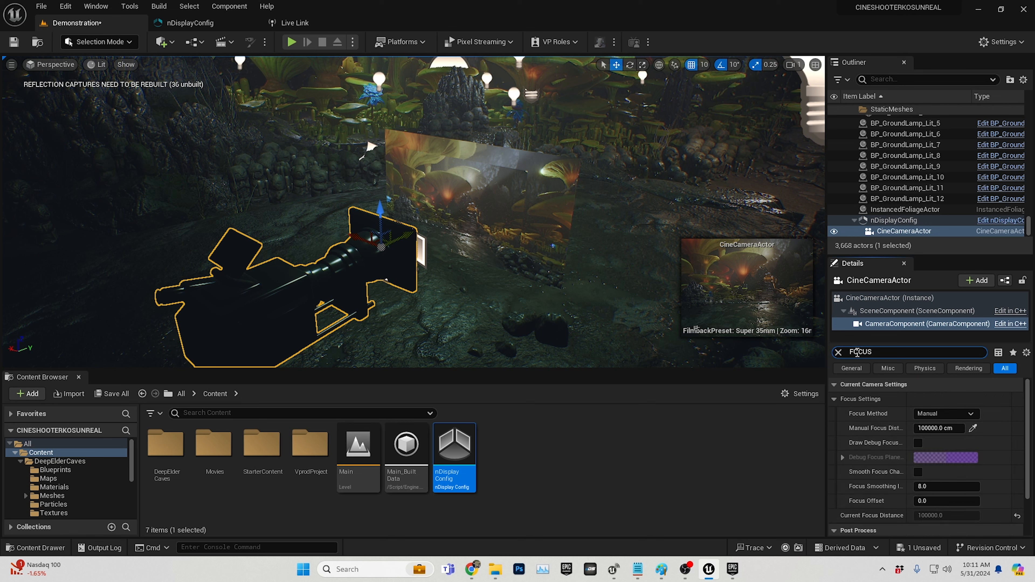
{"action": "left_click", "coordinate": [934, 428]}
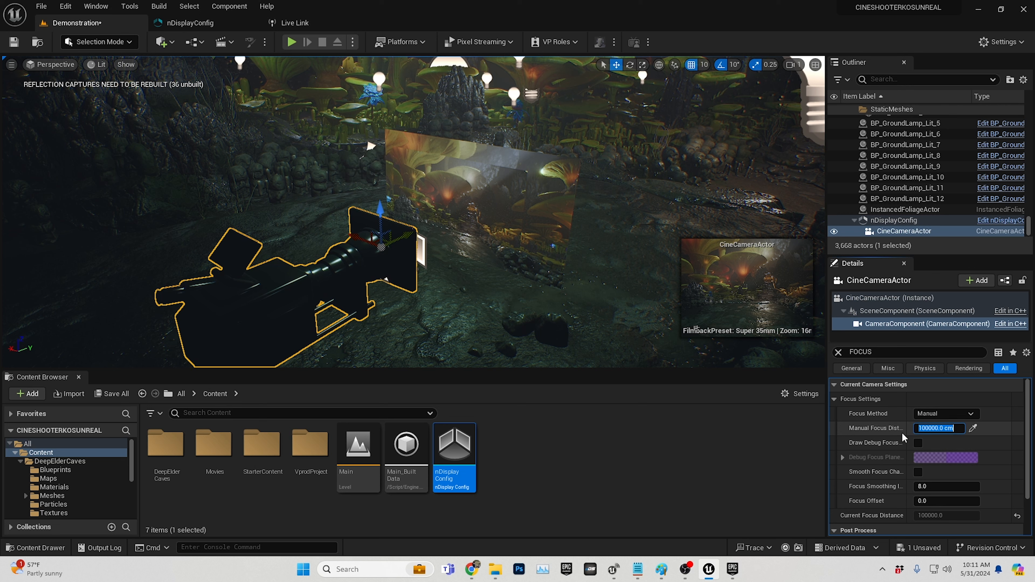
{"action": "left_click", "coordinate": [943, 428]}
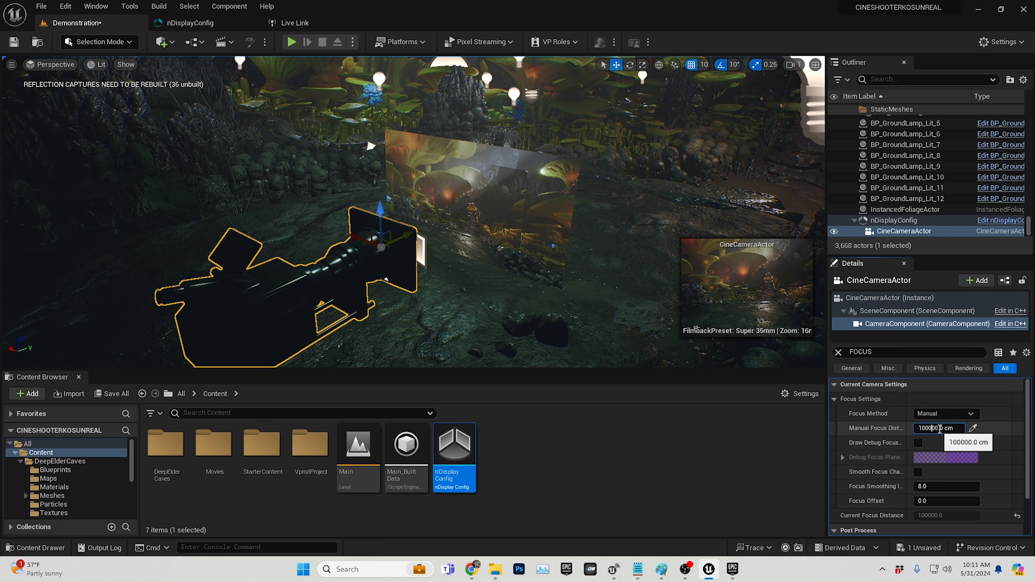
{"action": "left_click_drag", "start_coordinate": [936, 428], "coordinate": [913, 430]}
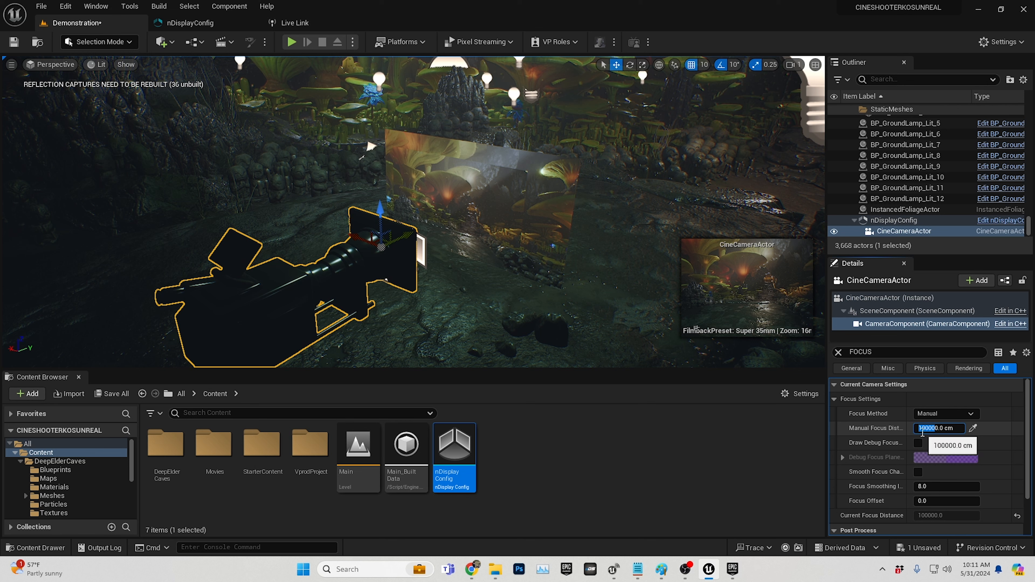
{"action": "type", "text": "30"}
{"action": "key", "text": "Return"}
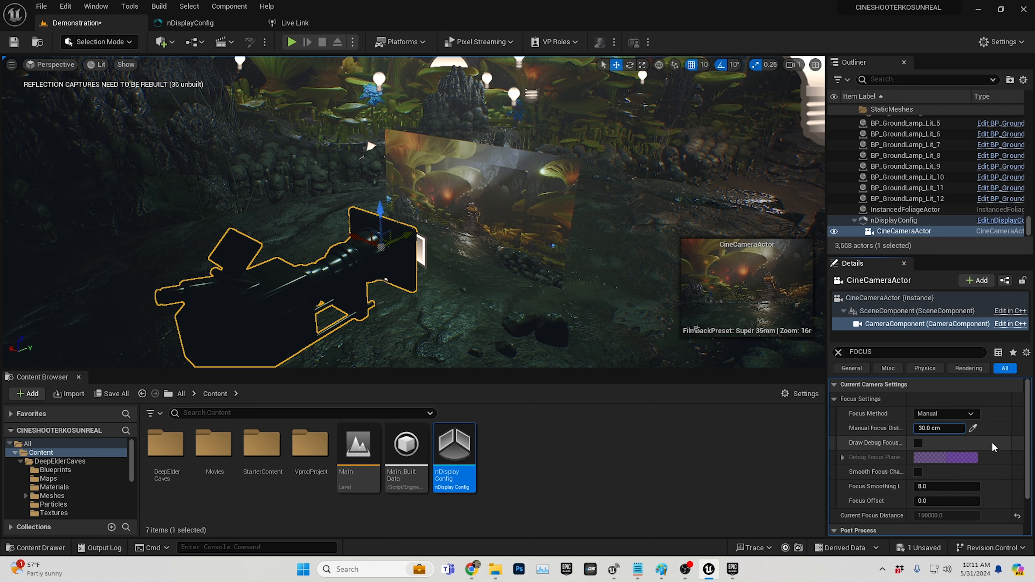
- Try manual focus distances of about 6.8 cm and 56 cm on the CineCameraActor, and set the distance back to 30 cm
{"action": "left_click", "coordinate": [464, 209]}
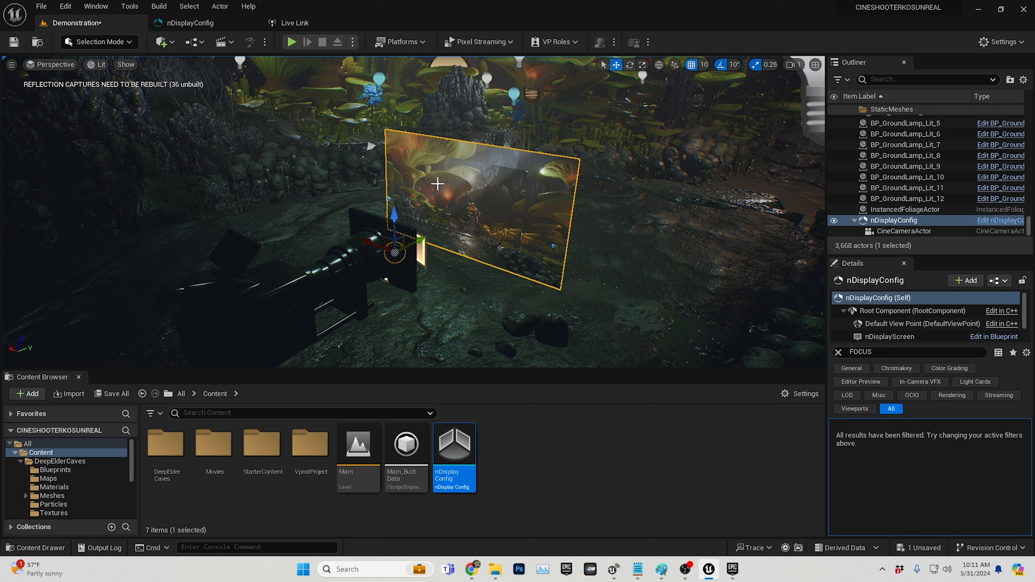
{"action": "left_click", "coordinate": [904, 230]}
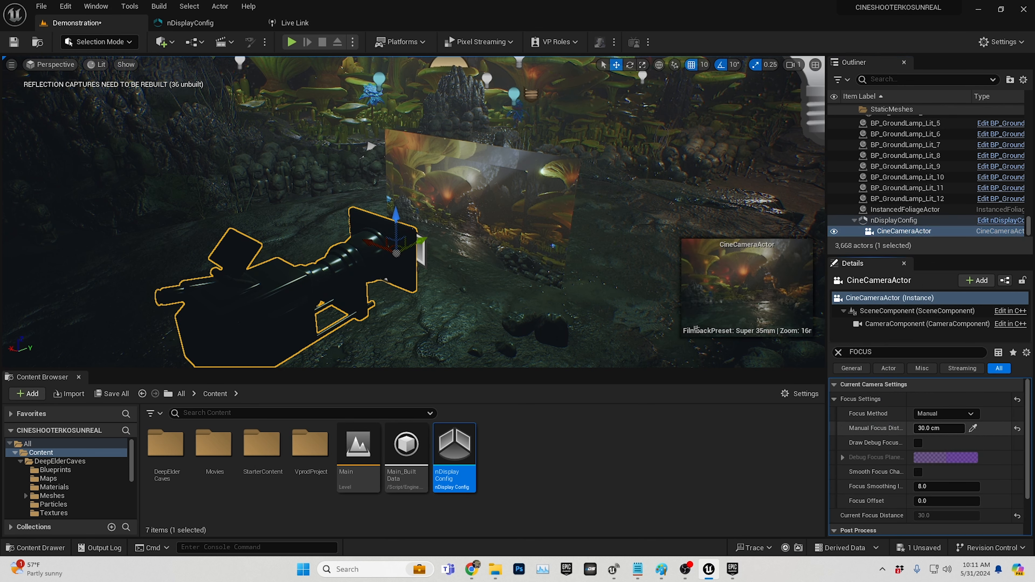
{"action": "left_click_drag", "start_coordinate": [937, 427], "coordinate": [920, 428]}
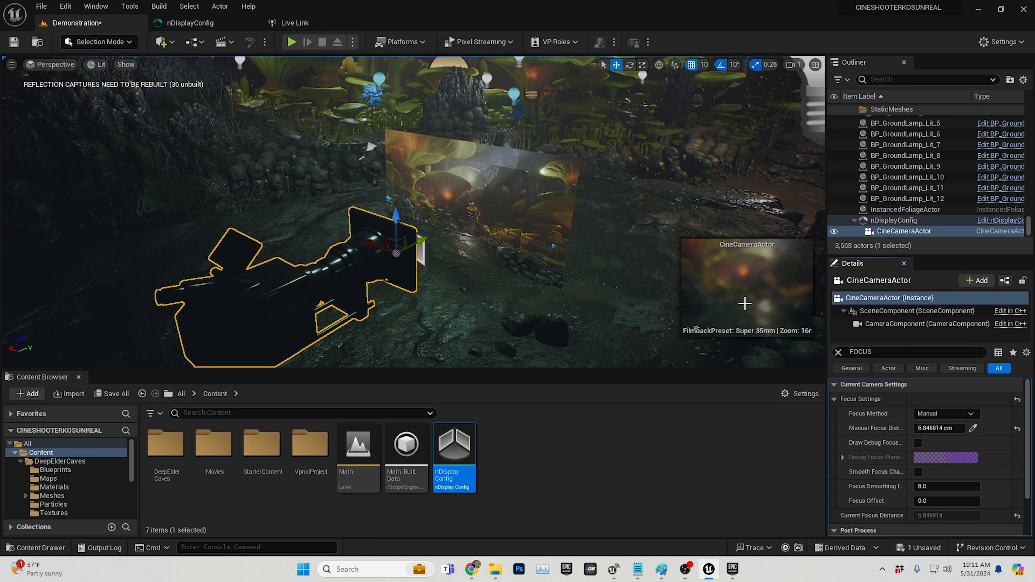
{"action": "mouse_move", "coordinate": [936, 428]}
{"action": "left_mouse_down"}
{"action": "mouse_move", "coordinate": [946, 427]}
{"action": "mouse_move", "coordinate": [928, 427]}
{"action": "left_mouse_up"}
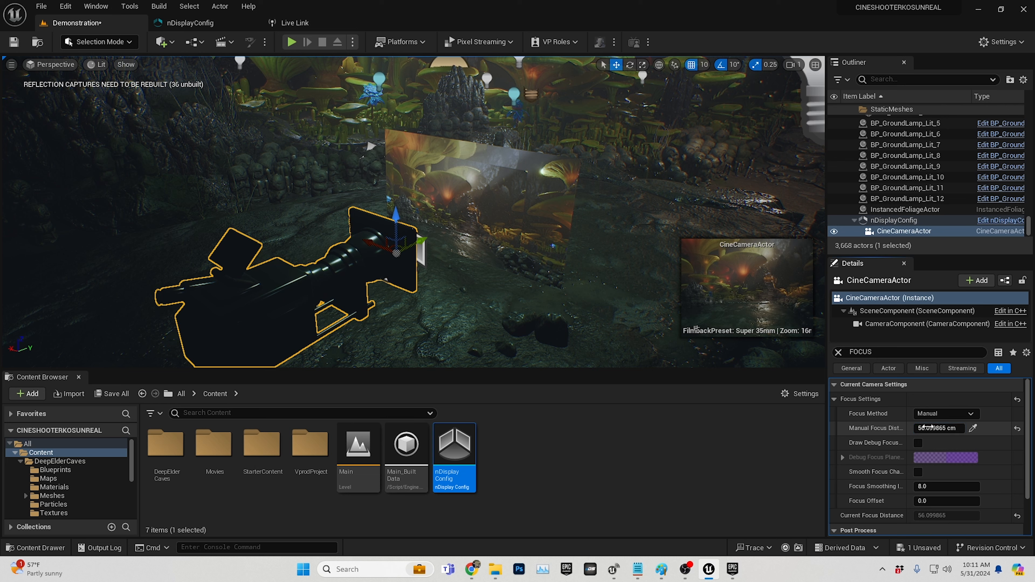
{"action": "left_click", "coordinate": [930, 427]}
{"action": "type", "text": "3"}
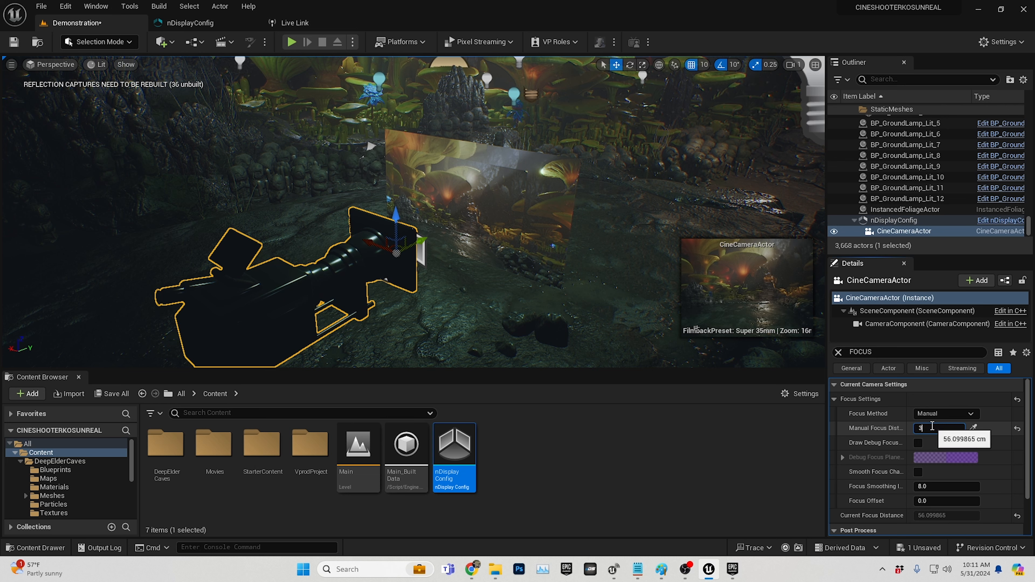
{"action": "type", "text": "0"}
{"action": "key", "text": "Return"}
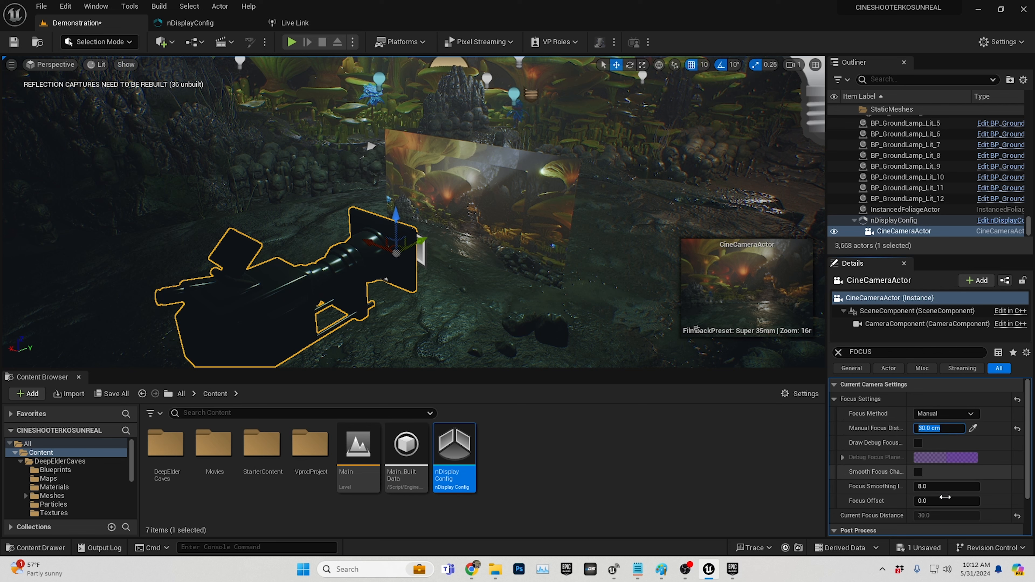
- Filter the CineCameraActor's properties for VIG, enable the vignette intensity override at 0.0, and save the level
{"action": "scroll", "coordinate": [945, 481], "scroll_direction": "down", "scroll_amount": 3}
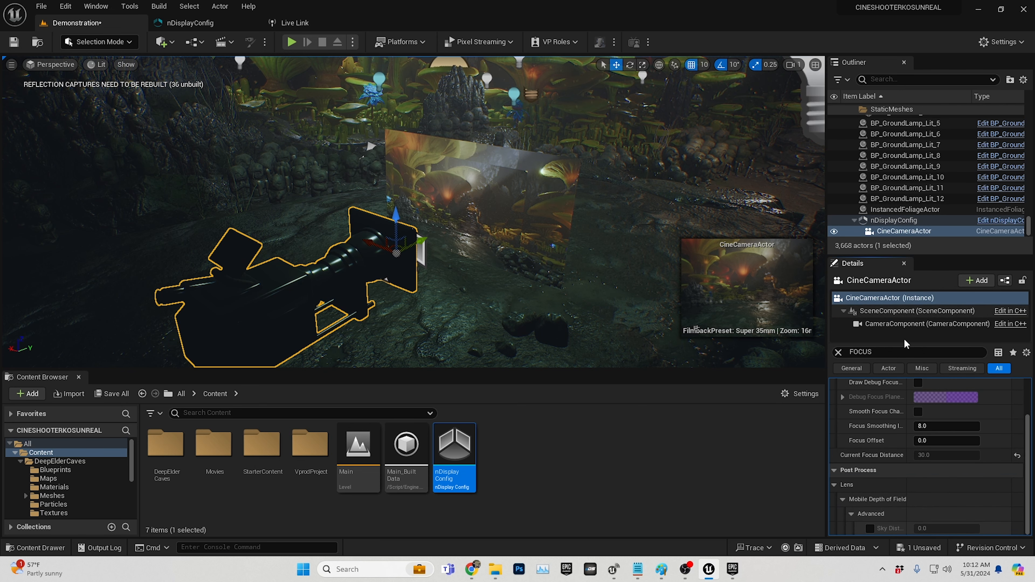
{"action": "left_click", "coordinate": [892, 353]}
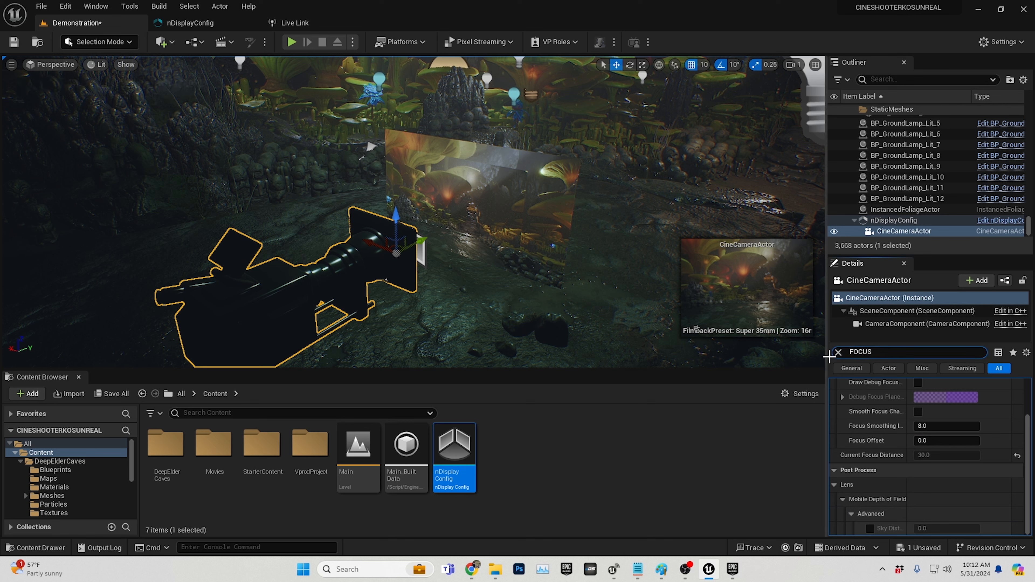
{"action": "type", "text": "VIG"}
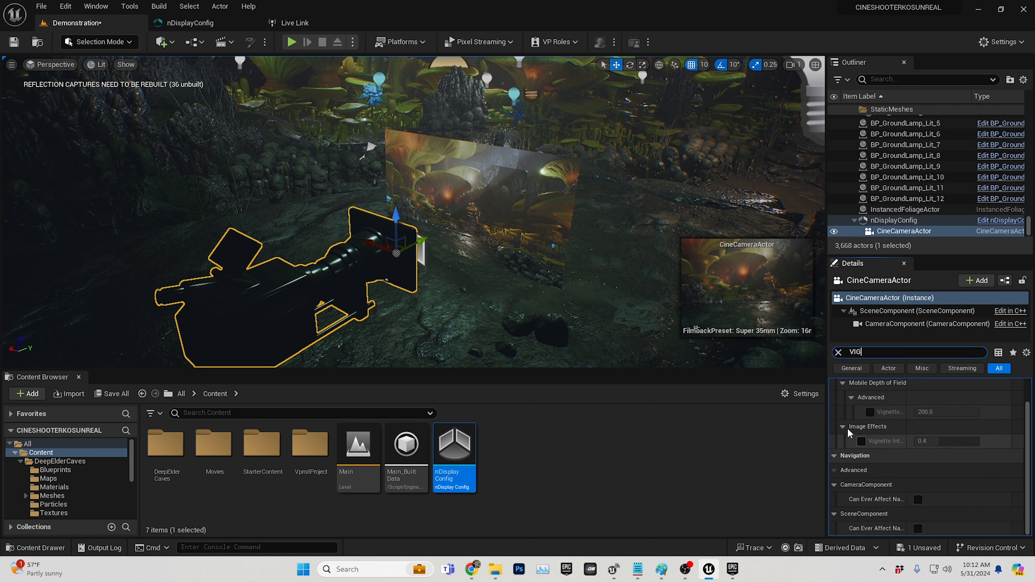
{"action": "left_click", "coordinate": [859, 440]}
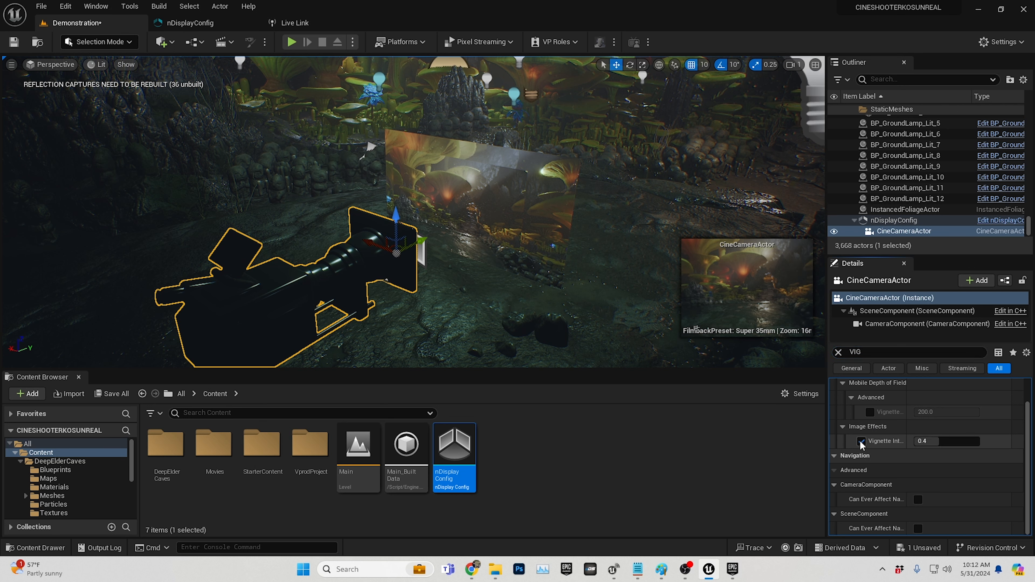
{"action": "left_click_drag", "start_coordinate": [943, 442], "coordinate": [914, 441]}
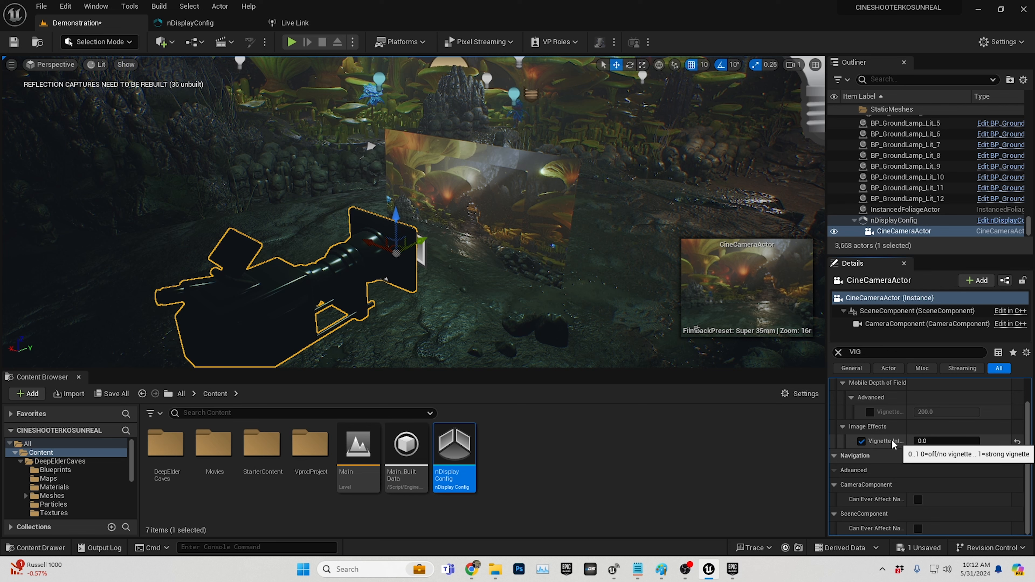
{"action": "left_click", "coordinate": [641, 480]}
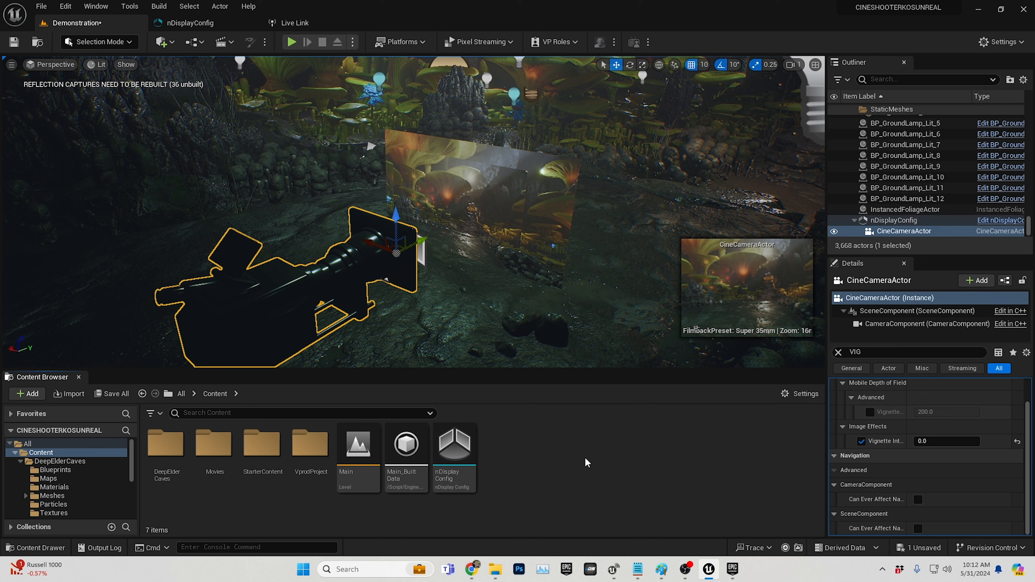
{"action": "left_click", "coordinate": [21, 43]}
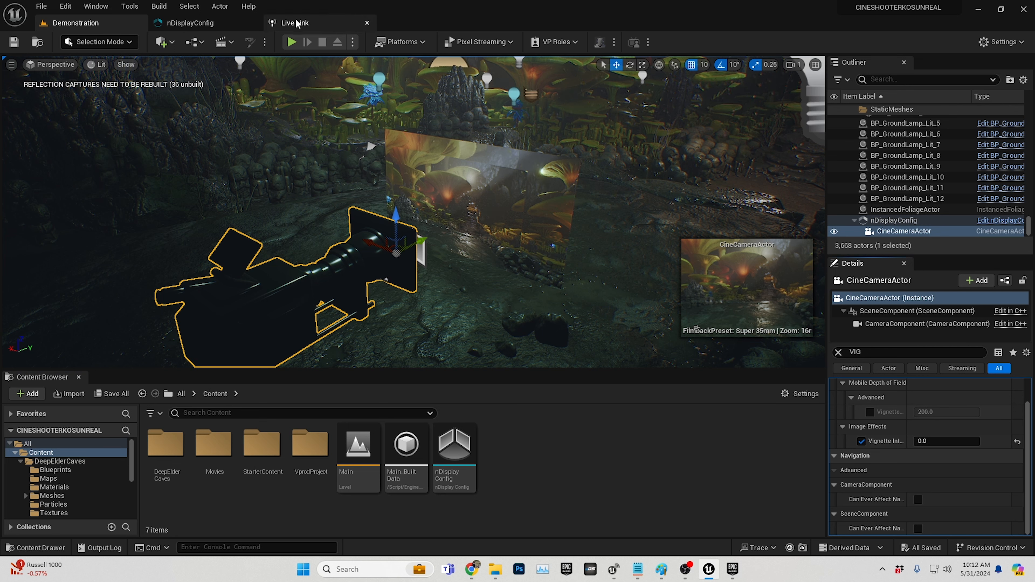
- Close the open Live Link window and reopen Live Link from the virtual production tools
{"action": "left_click", "coordinate": [366, 23]}
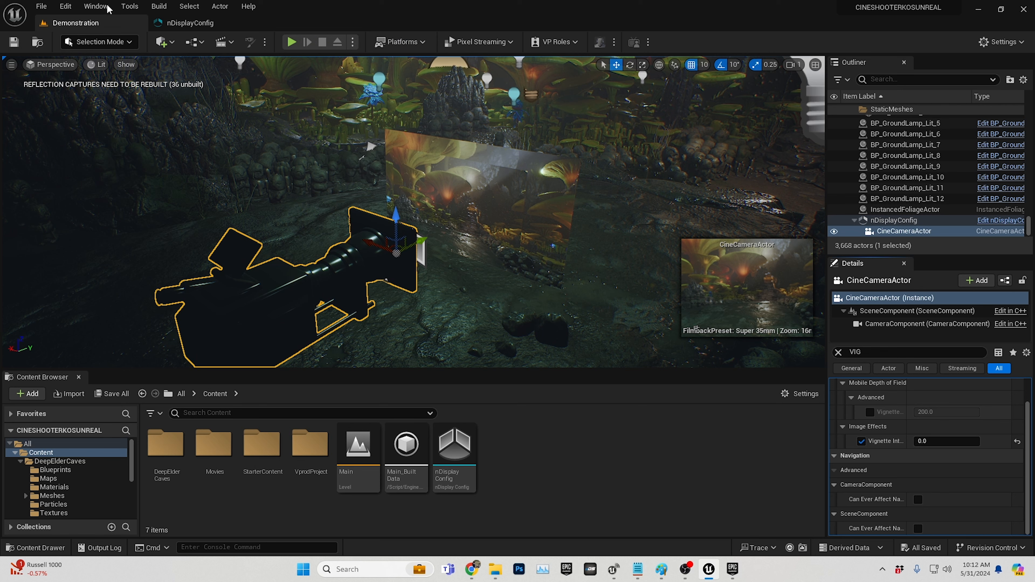
{"action": "left_click", "coordinate": [96, 6]}
{"action": "mouse_move", "coordinate": [130, 41]}
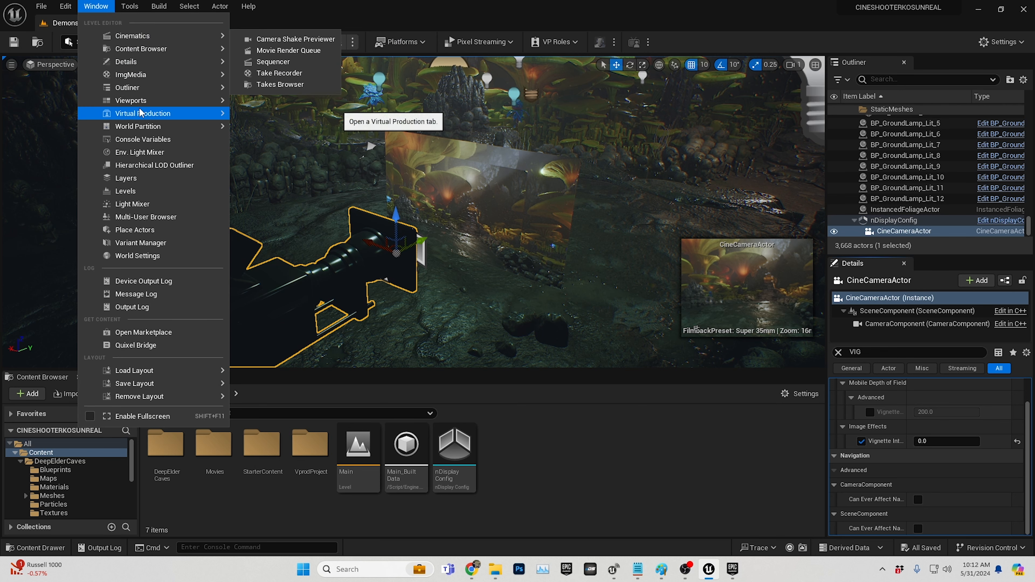
{"action": "mouse_move", "coordinate": [143, 119]}
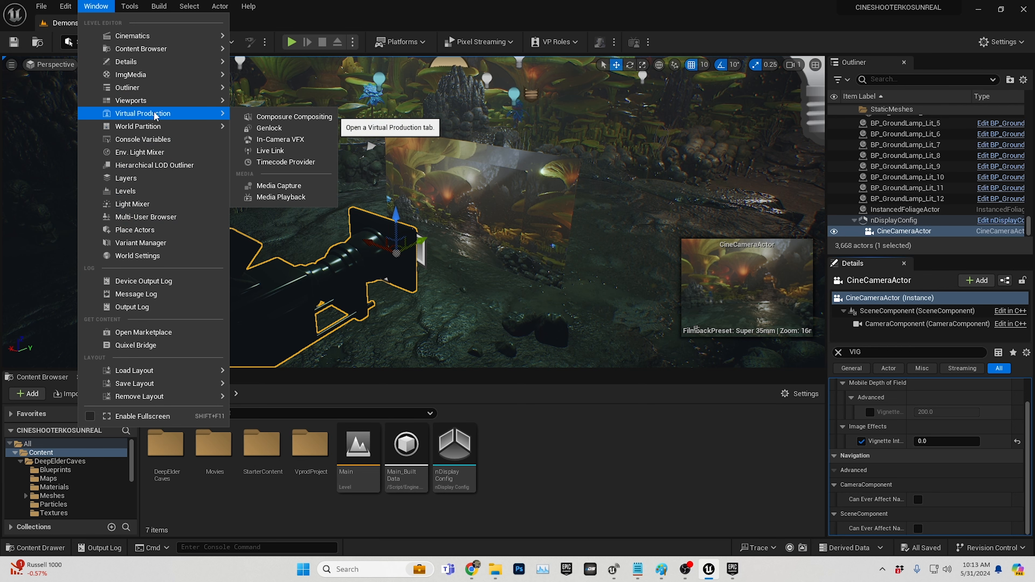
{"action": "left_click", "coordinate": [271, 150]}
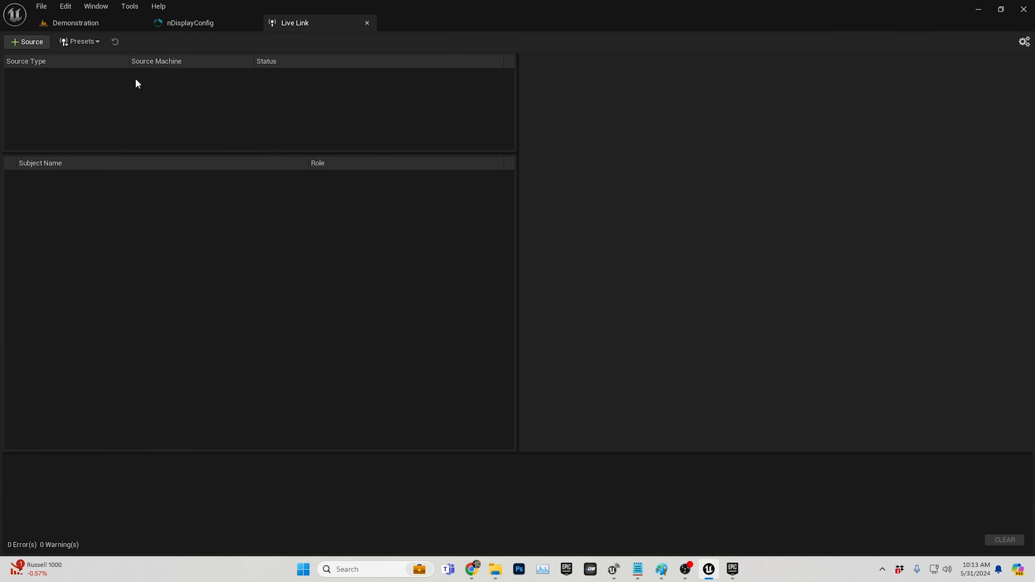
- Add a LiveLinkFreeD source with IP address 127.0.0.1 and UDP port number 40000, and check its source settings
{"action": "left_click", "coordinate": [32, 44]}
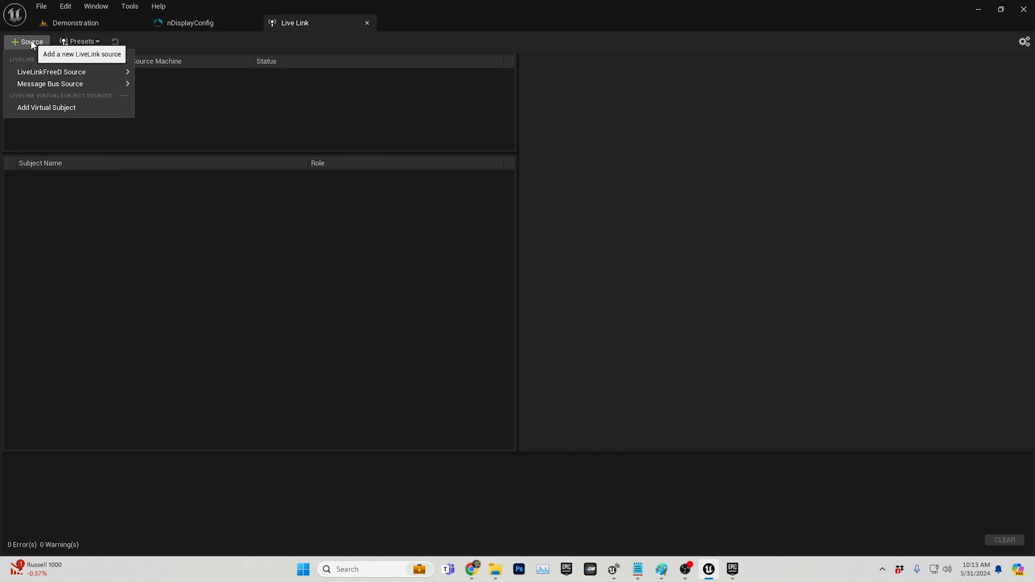
{"action": "mouse_move", "coordinate": [65, 75]}
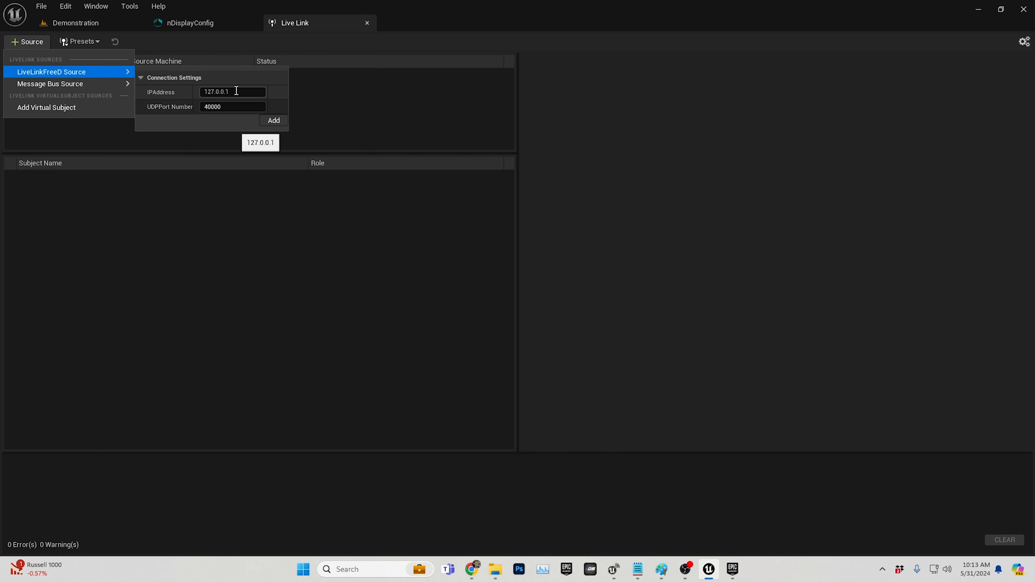
{"action": "left_click_drag", "start_coordinate": [235, 92], "coordinate": [194, 92]}
{"action": "left_click", "coordinate": [248, 92]}
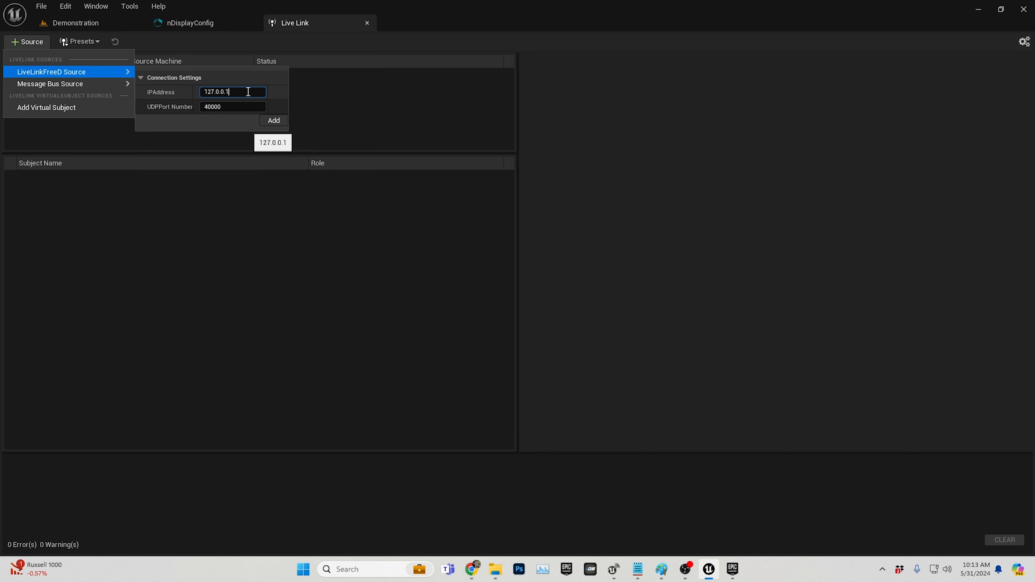
{"action": "left_click", "coordinate": [274, 121]}
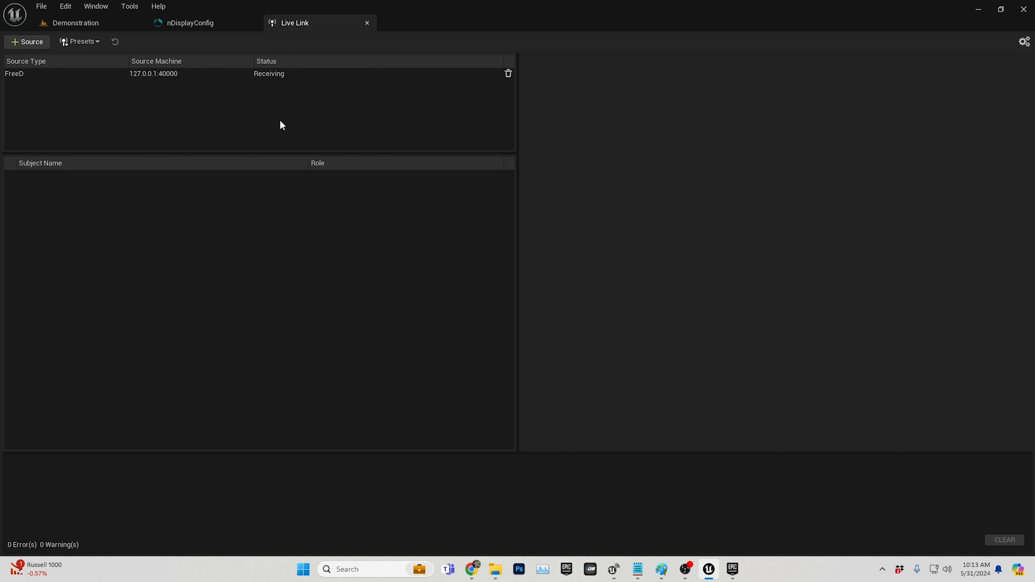
{"action": "left_click", "coordinate": [268, 73]}
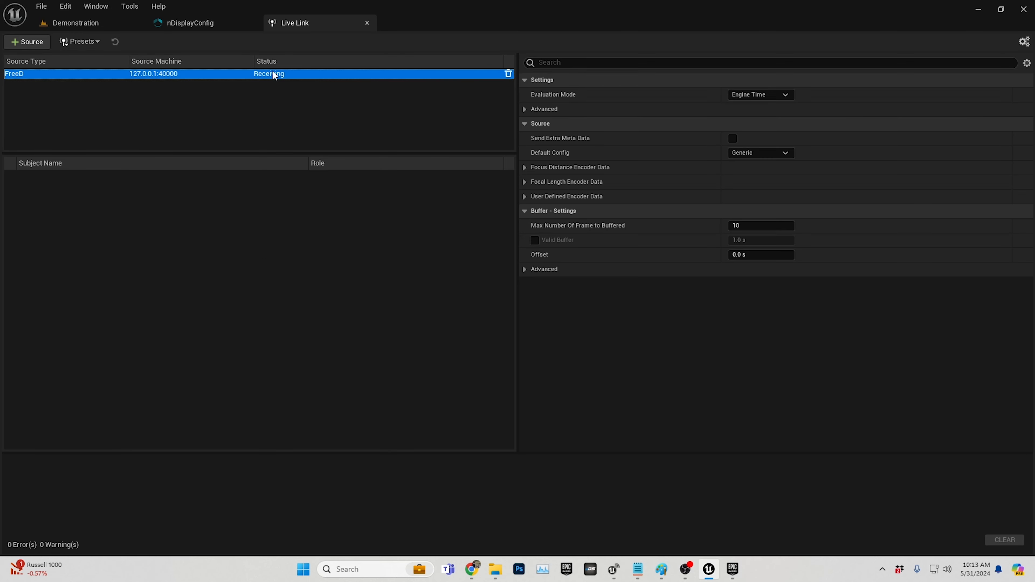
{"action": "left_click", "coordinate": [205, 83]}
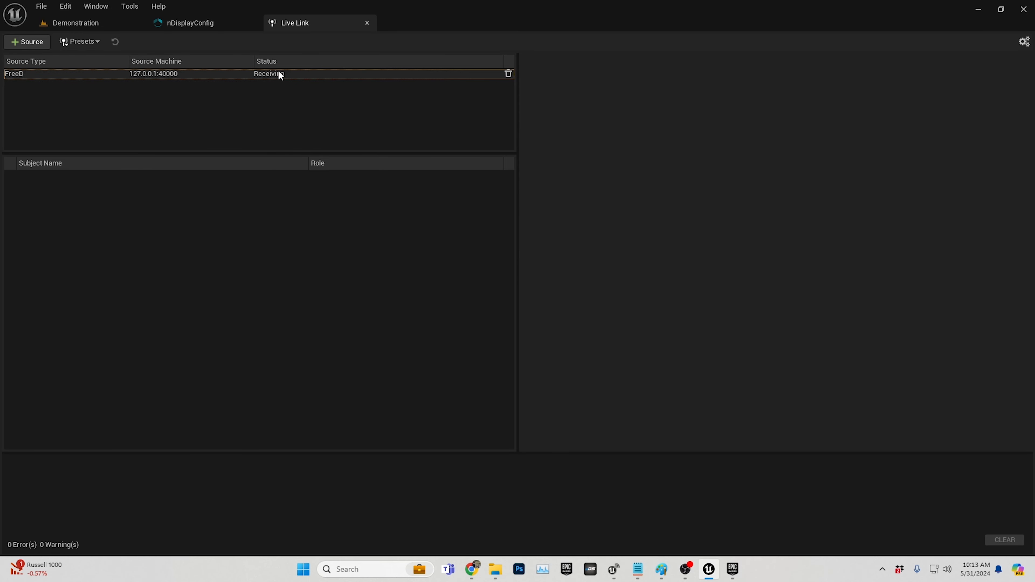